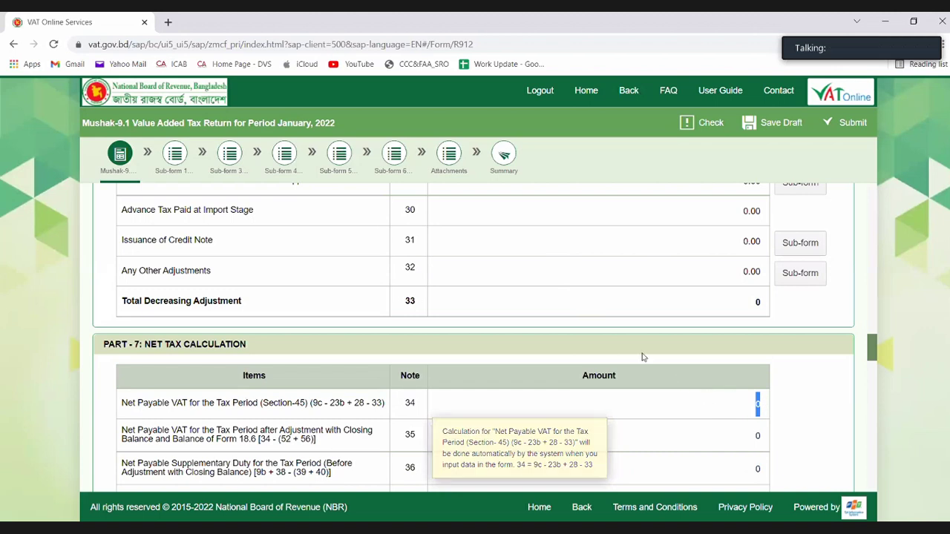
Step: Review the main return form from the net tax calculation back through adjustments, input tax and output tax
scroll(642, 356, up, 5)
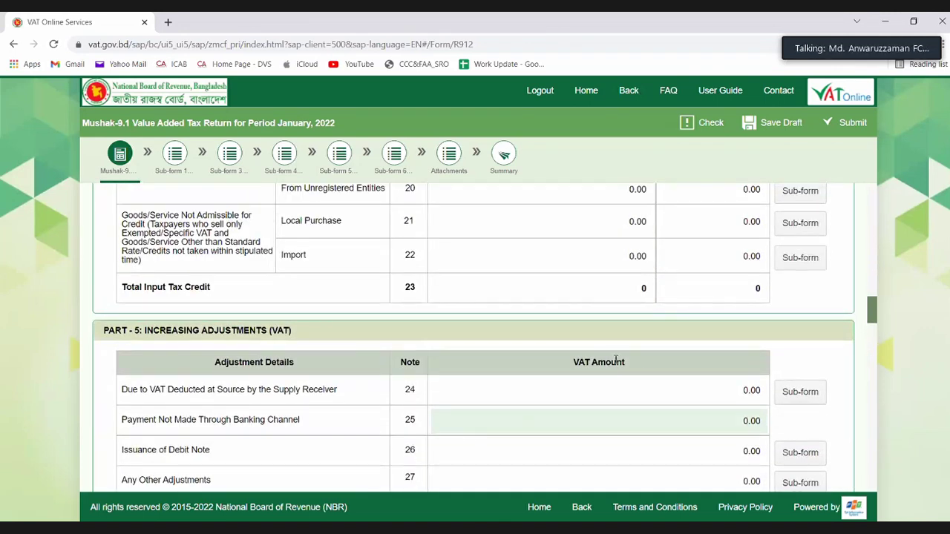
scroll(619, 356, up, 1)
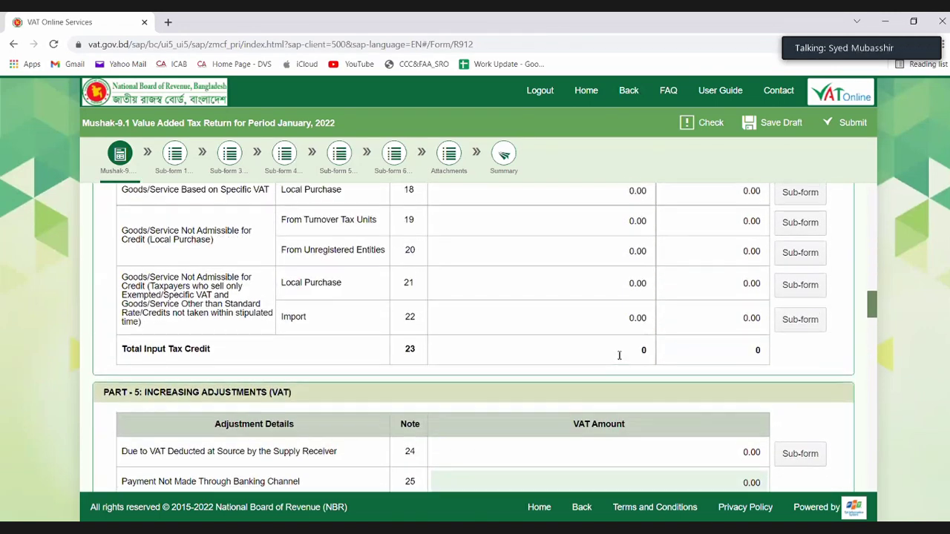
mouse_move(619, 355)
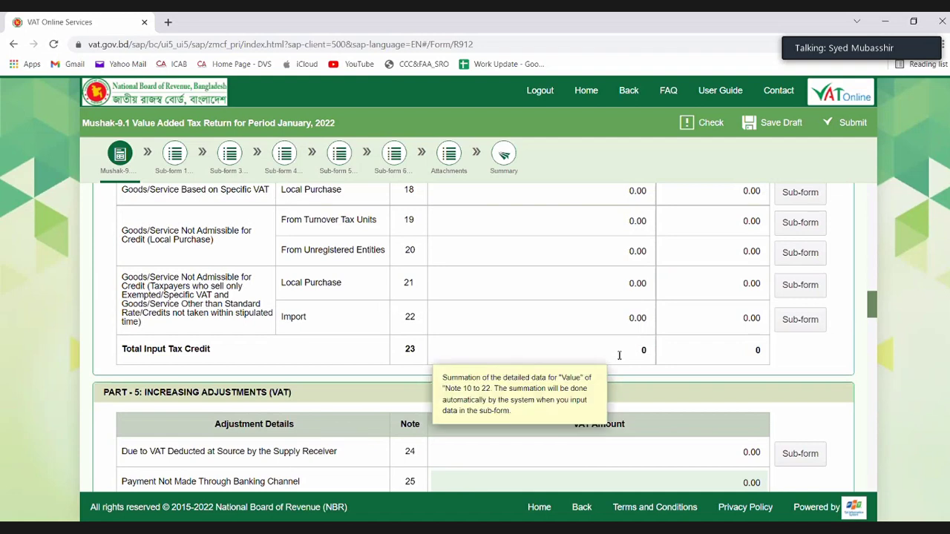
scroll(619, 356, up, 8)
scroll(619, 356, up, 8)
scroll(619, 359, down, 6)
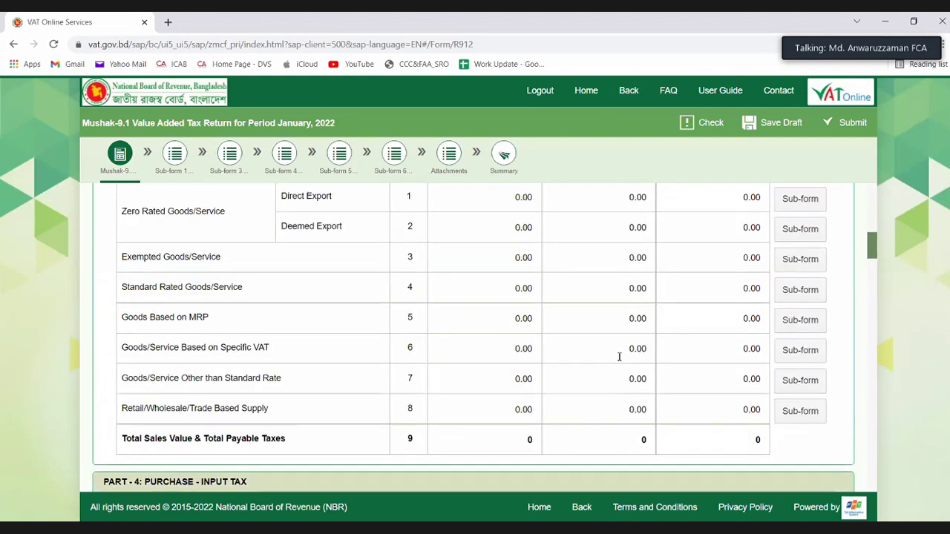
scroll(619, 357, down, 5)
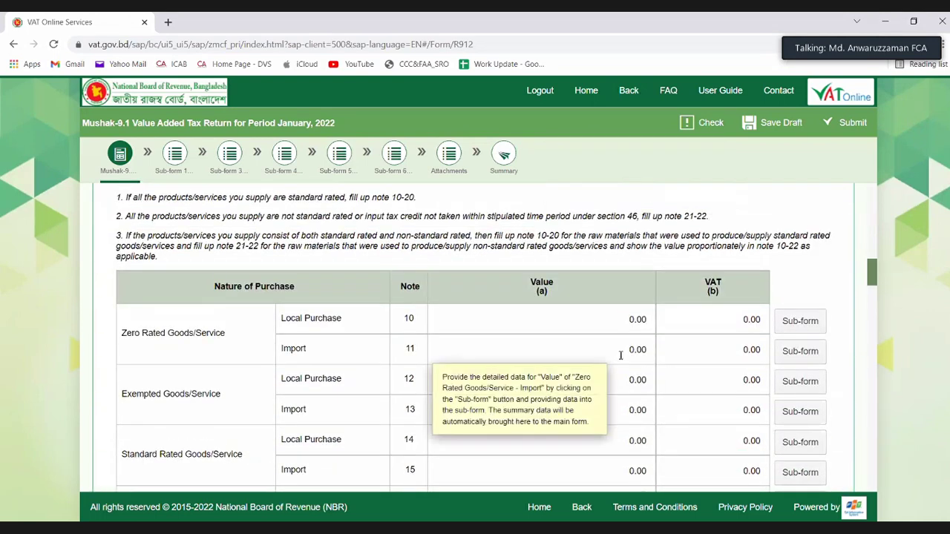
scroll(627, 355, up, 5)
scroll(627, 354, up, 6)
scroll(627, 356, down, 3)
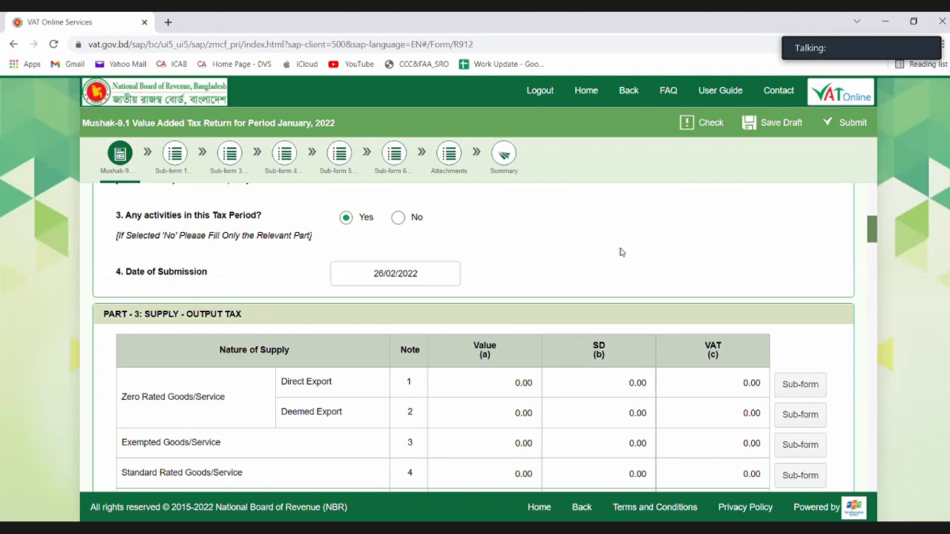
Step: Add a row to the Standard Rated Goods/Service sub-form of Part 3, note 4, with the commercial description "Consultancy"
scroll(622, 255, down, 1)
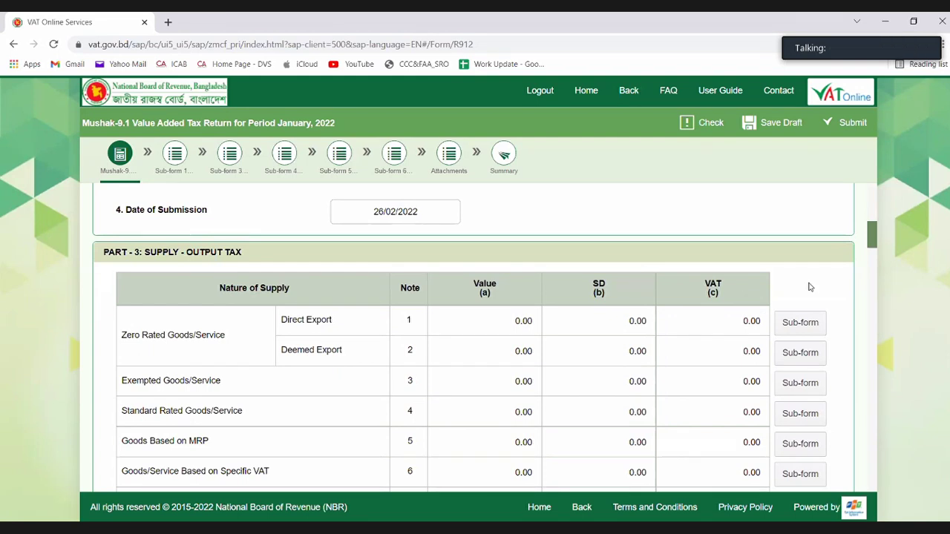
scroll(805, 289, down, 1)
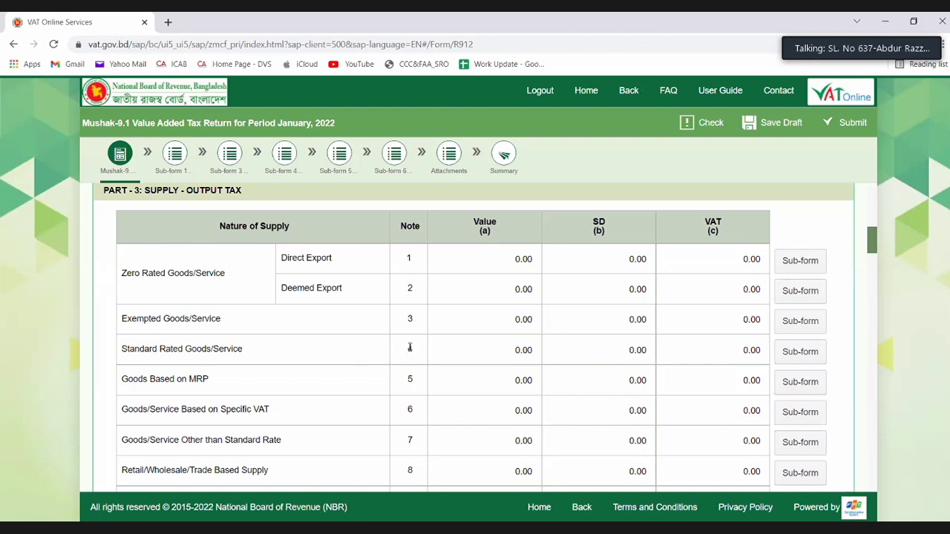
click(792, 355)
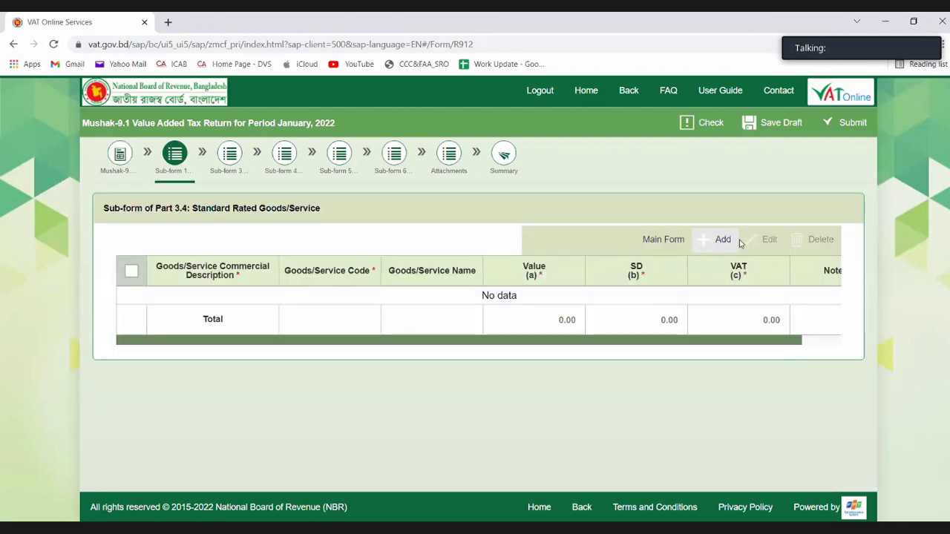
click(713, 242)
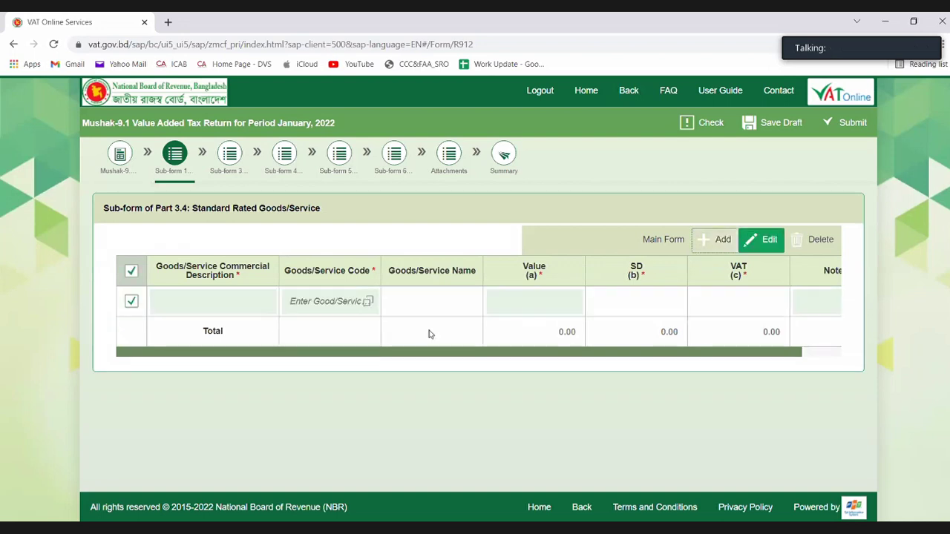
click(249, 304)
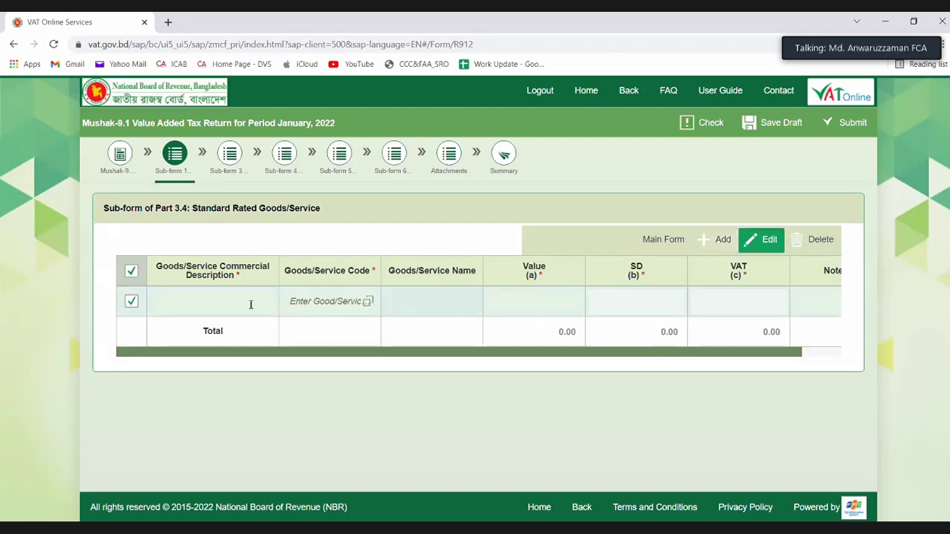
text(Consultancy)
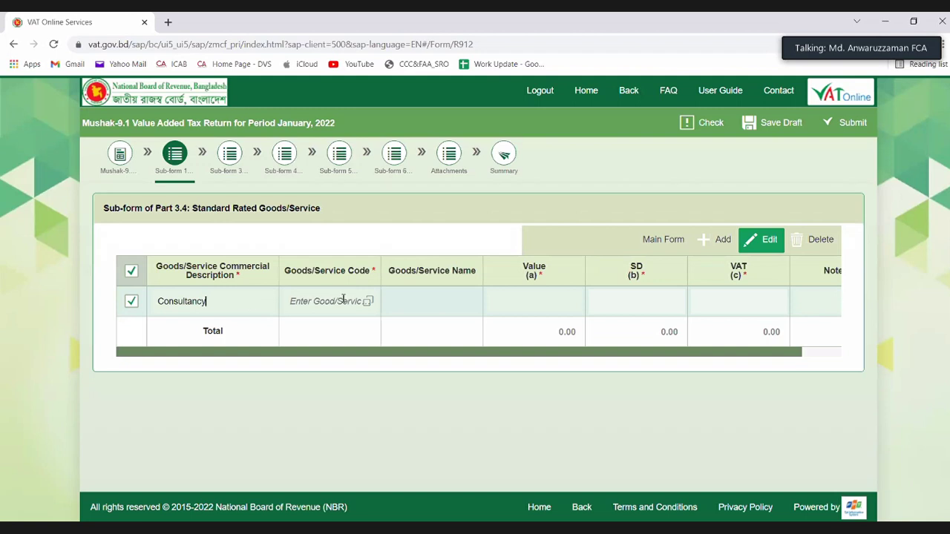
Step: Look up "consultancy" among the Service codes and assign S032.00, Consultancy & Supervisory firm, to the row
click(367, 303)
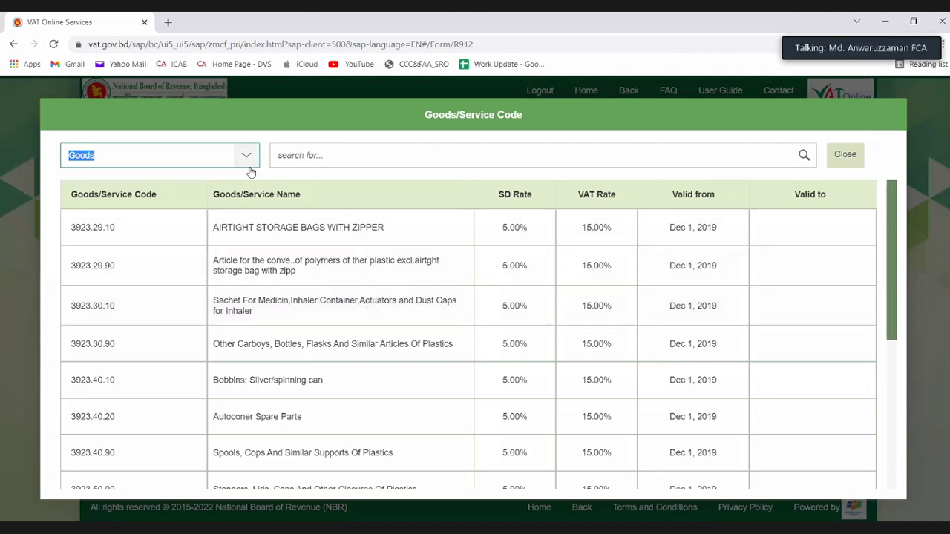
click(246, 156)
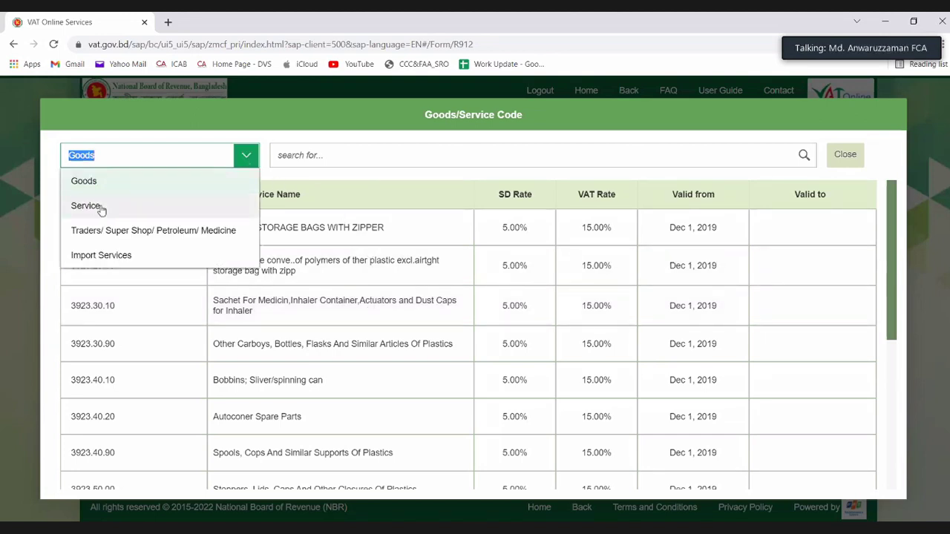
click(101, 207)
click(804, 155)
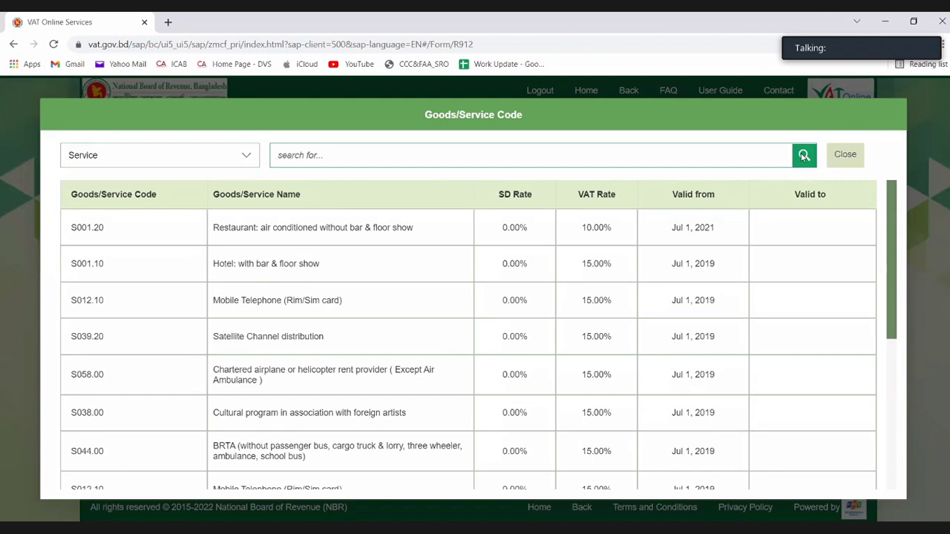
click(745, 159)
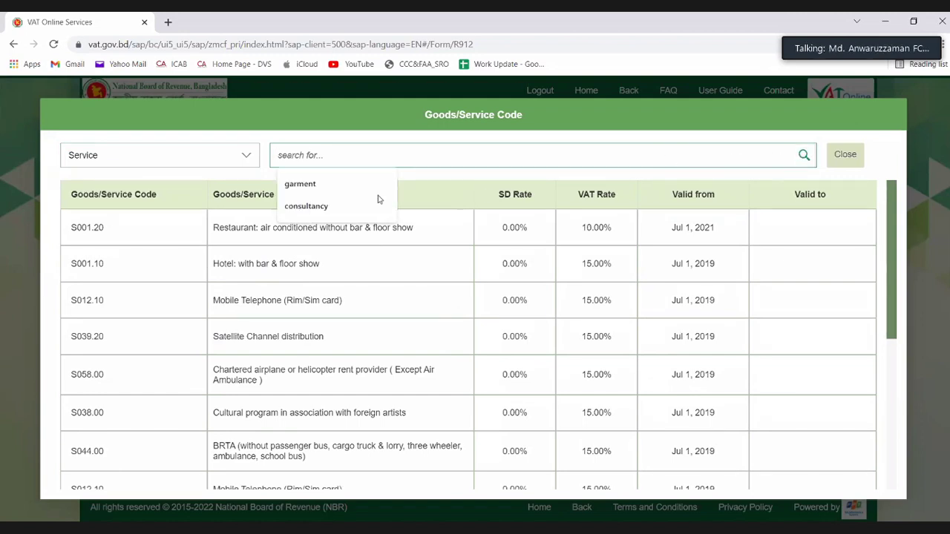
click(324, 208)
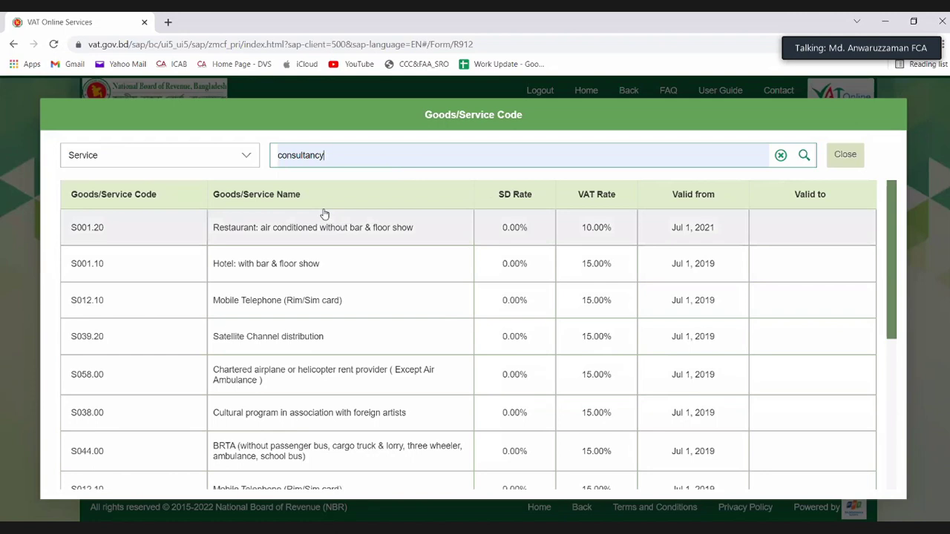
click(804, 155)
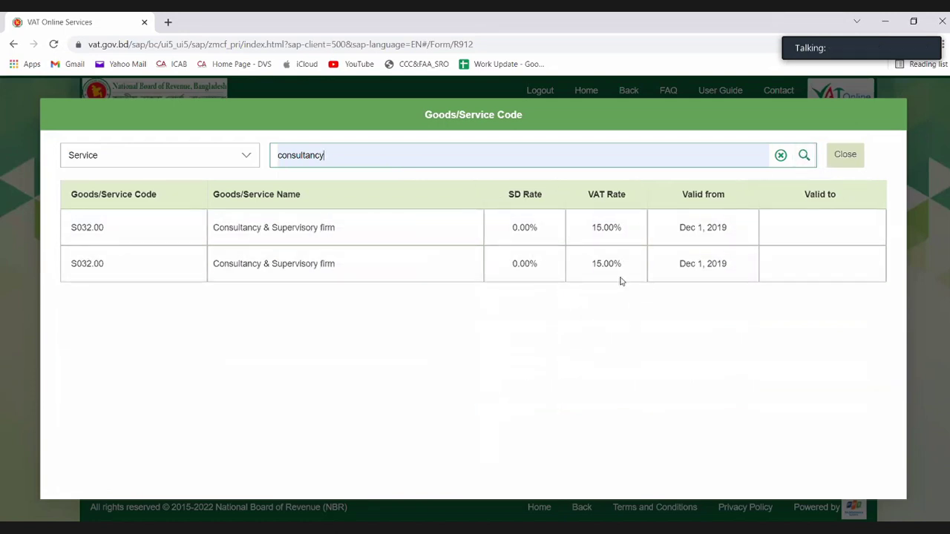
click(118, 236)
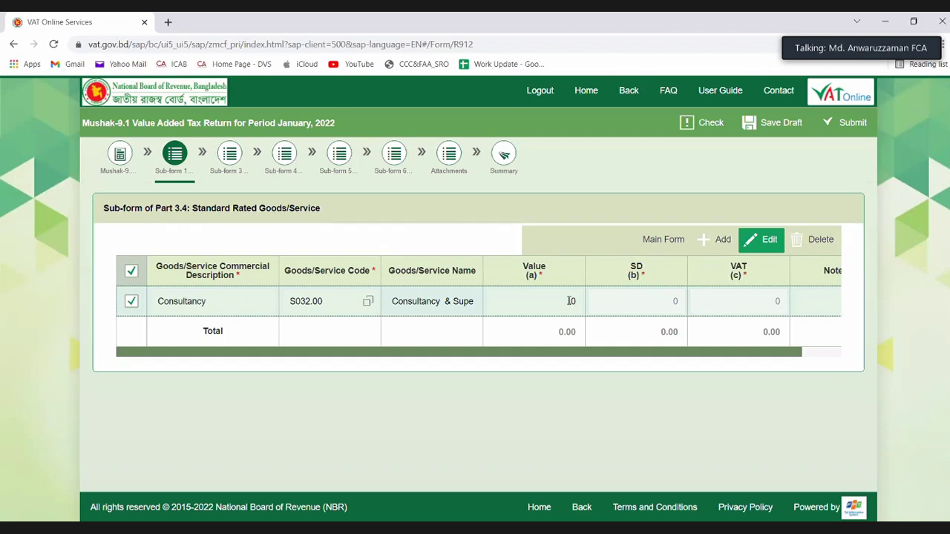
Step: Set the consultancy row's value to 2,00,00,000 and return to the main form
text(00,00,00)
text(0)
key(Return)
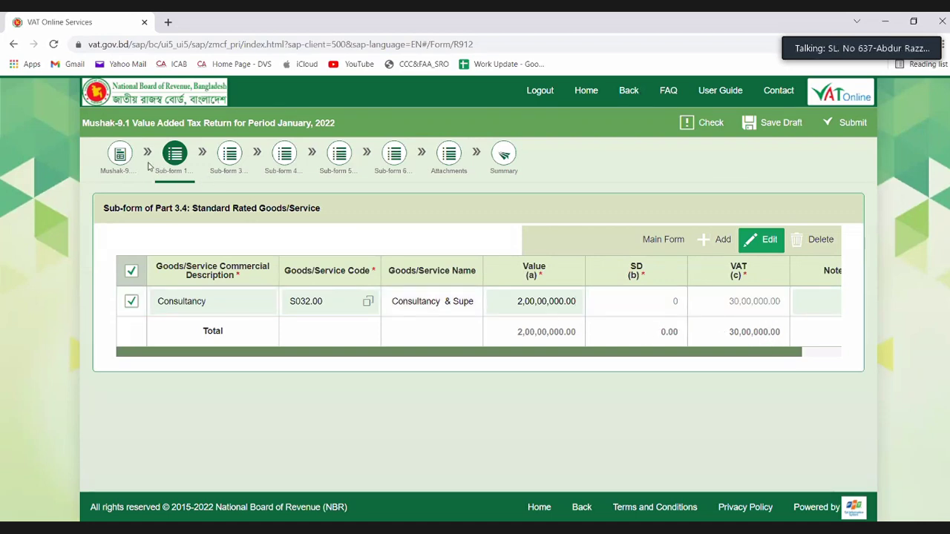
click(124, 168)
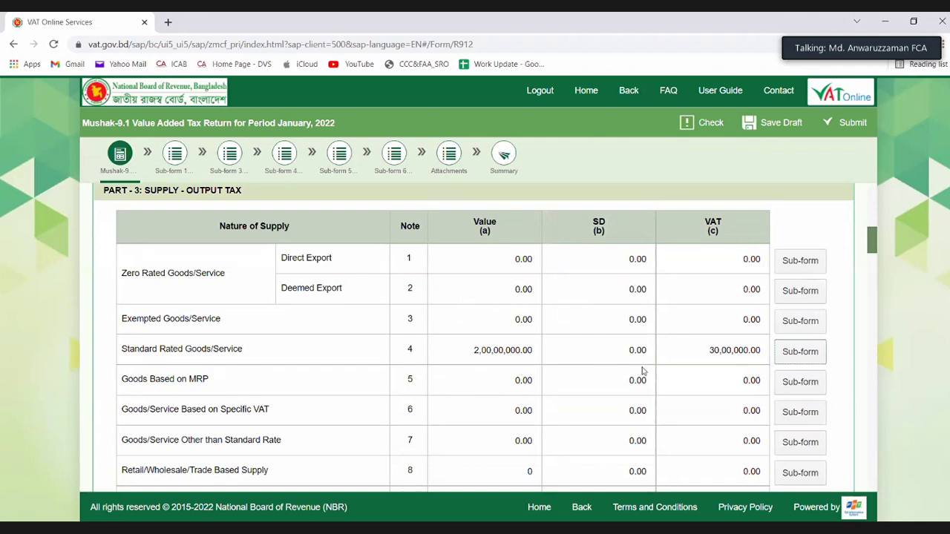
Step: Reopen the note 4 Standard Rated sub-form, make the Consultancy row editable and clear its commercial description
mouse_move(725, 358)
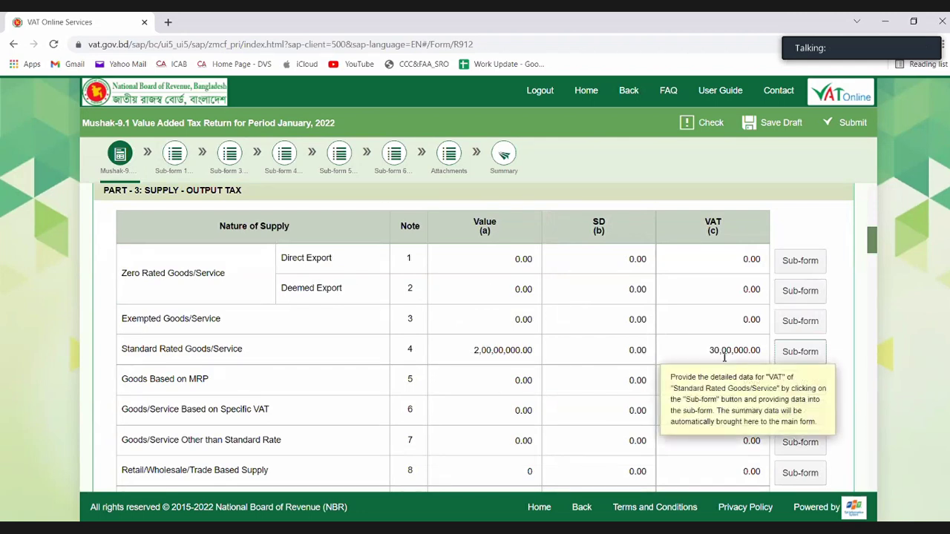
click(800, 352)
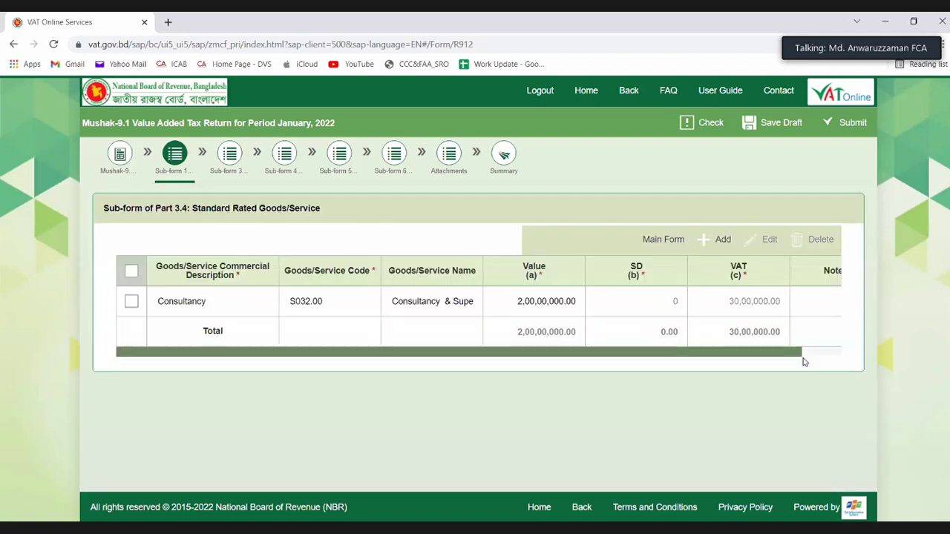
click(131, 302)
click(768, 240)
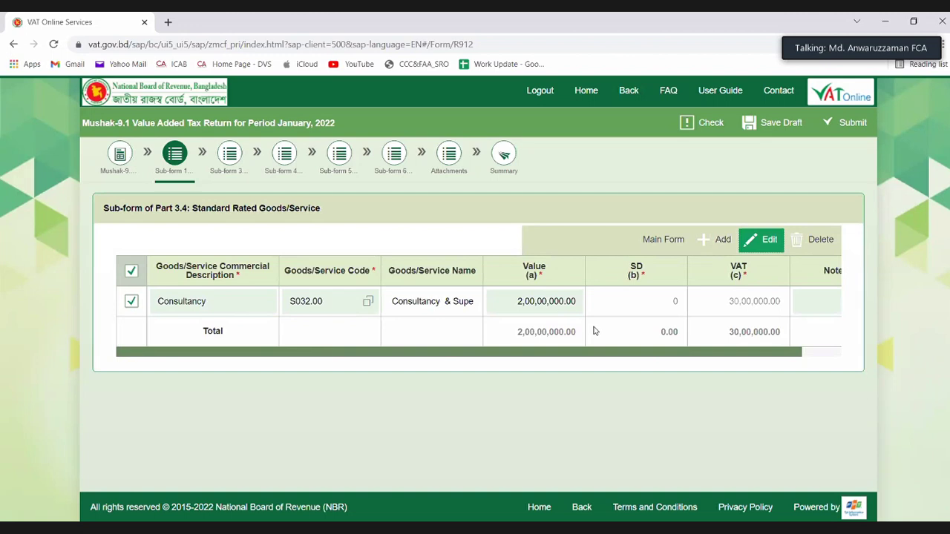
click(265, 306)
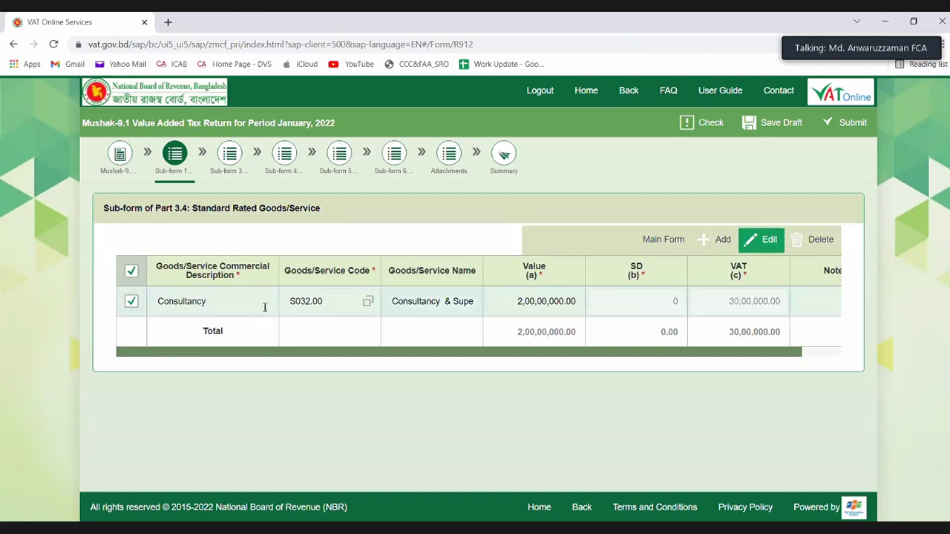
key(BackSpace)
key(BackSpace)
key(BackSpace)
key(BackSpace)
key(BackSpace)
key(BackSpace)
key(BackSpace)
key(BackSpace)
key(BackSpace)
key(BackSpace)
Step: Switch the row's goods/service code lookup to the Goods category and clear its search term
click(367, 302)
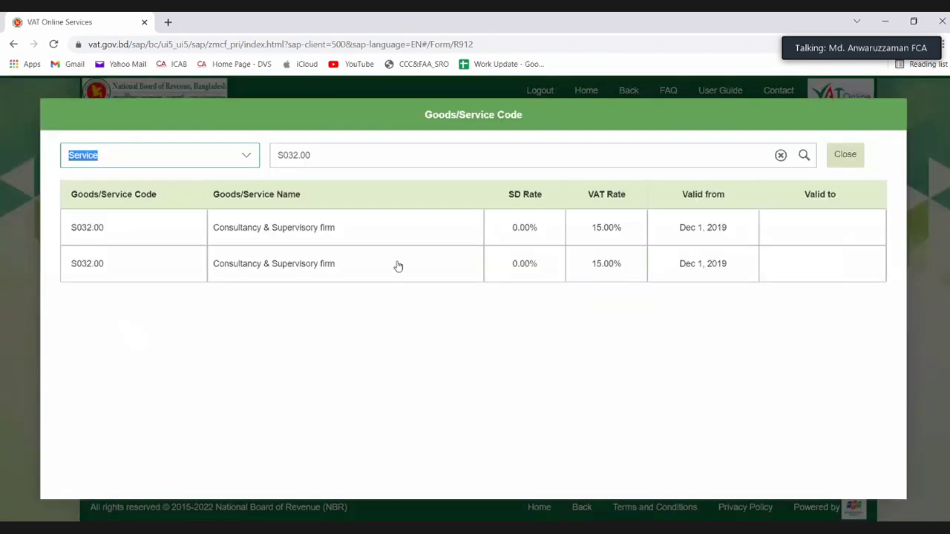
click(250, 163)
click(112, 180)
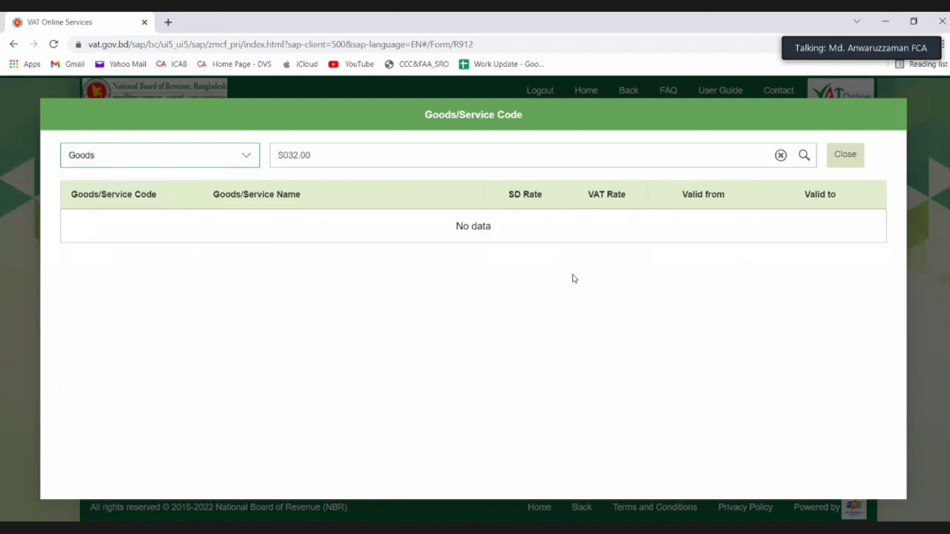
click(780, 155)
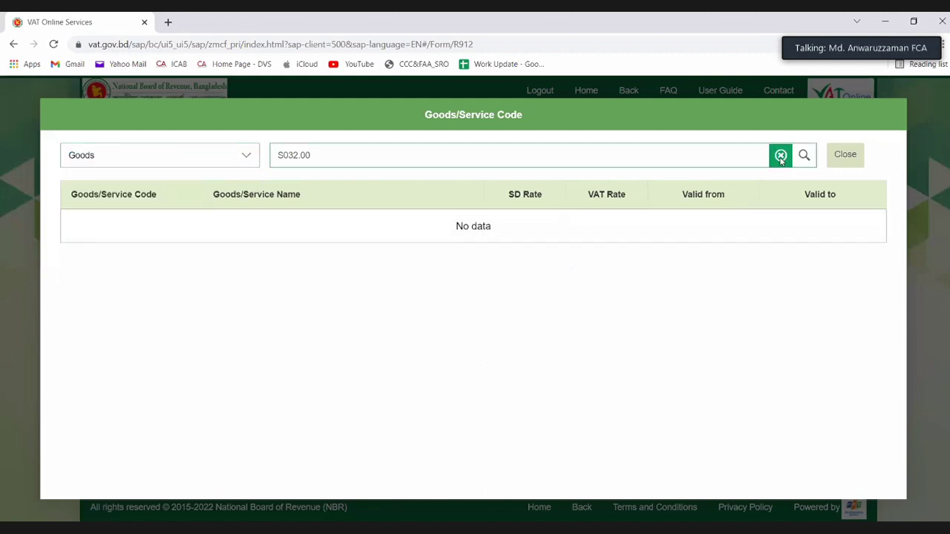
Step: Search the Goods codes for "ciger"
click(705, 152)
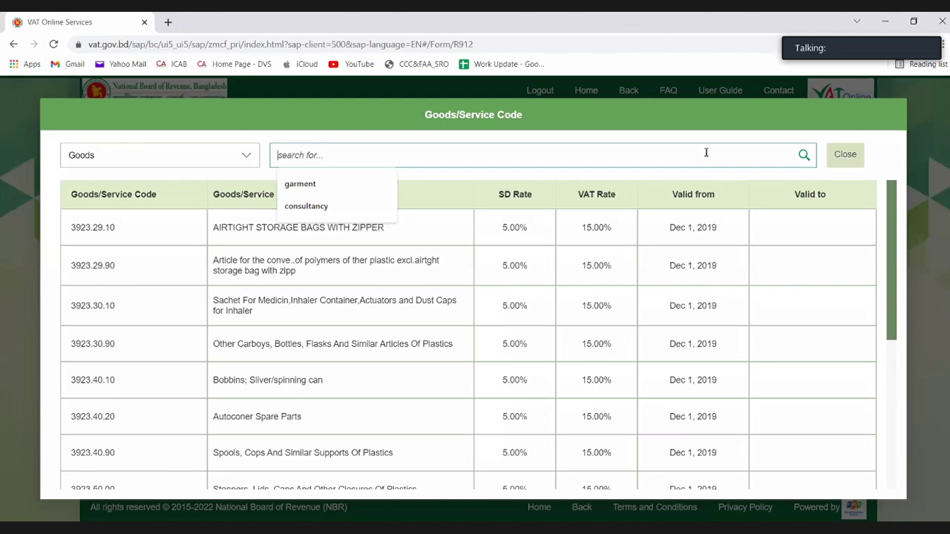
text(cl)
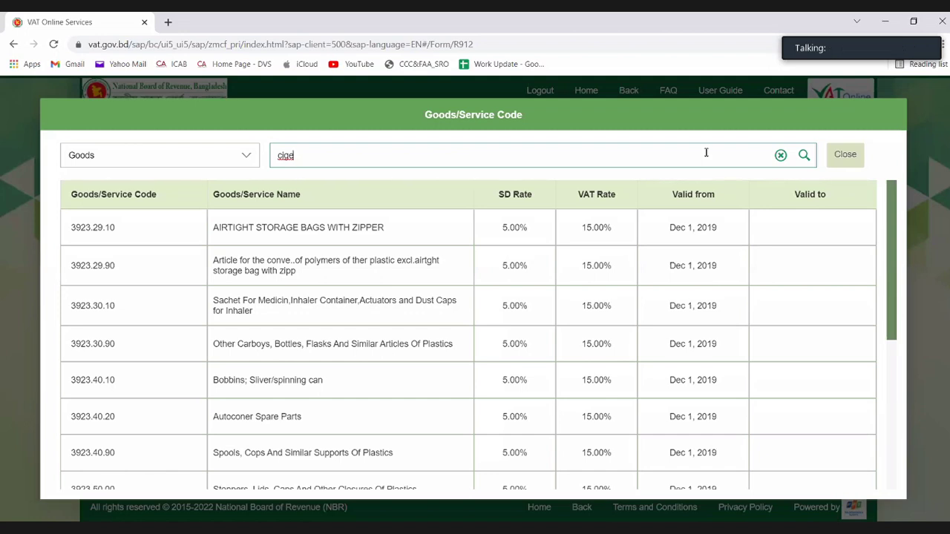
text(r)
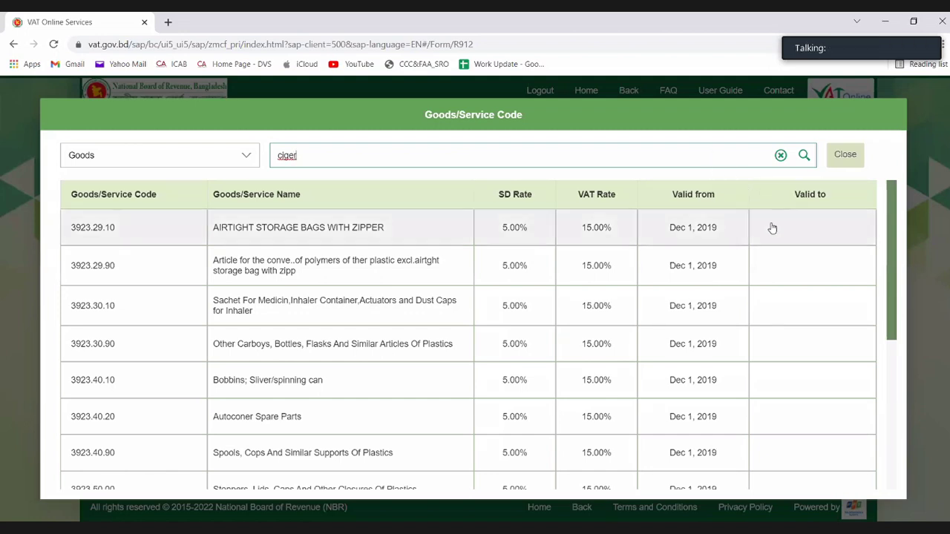
click(803, 156)
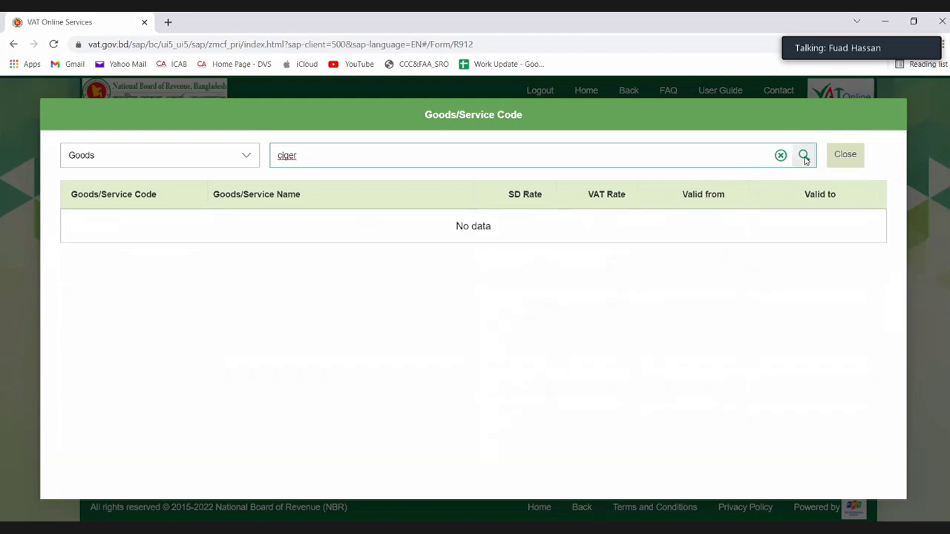
Step: Clear the search term and search the Goods codes for "icecream"
click(779, 156)
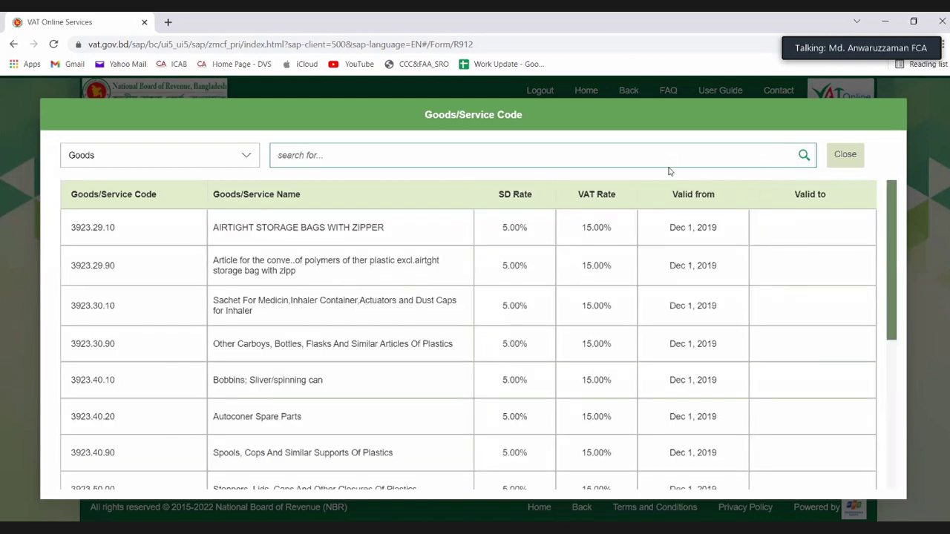
text(ice)
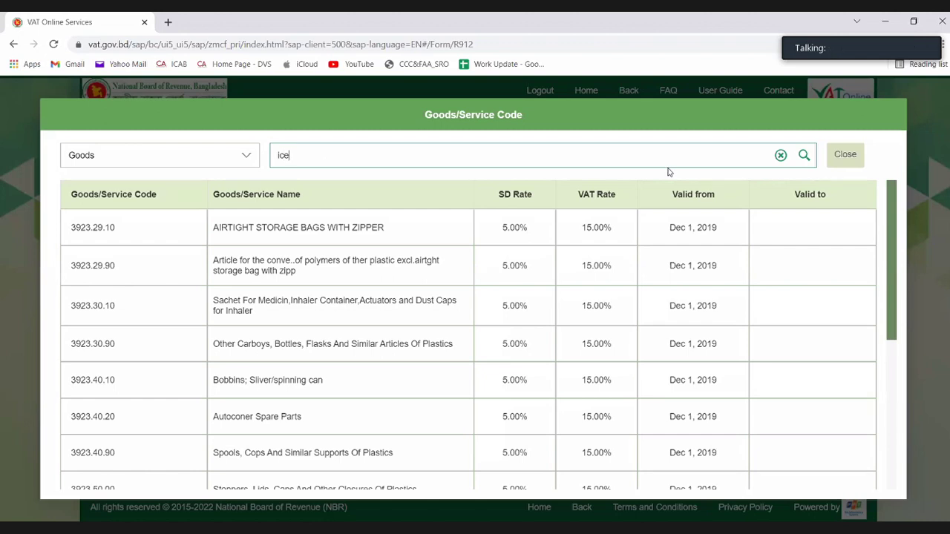
text(cream)
click(804, 157)
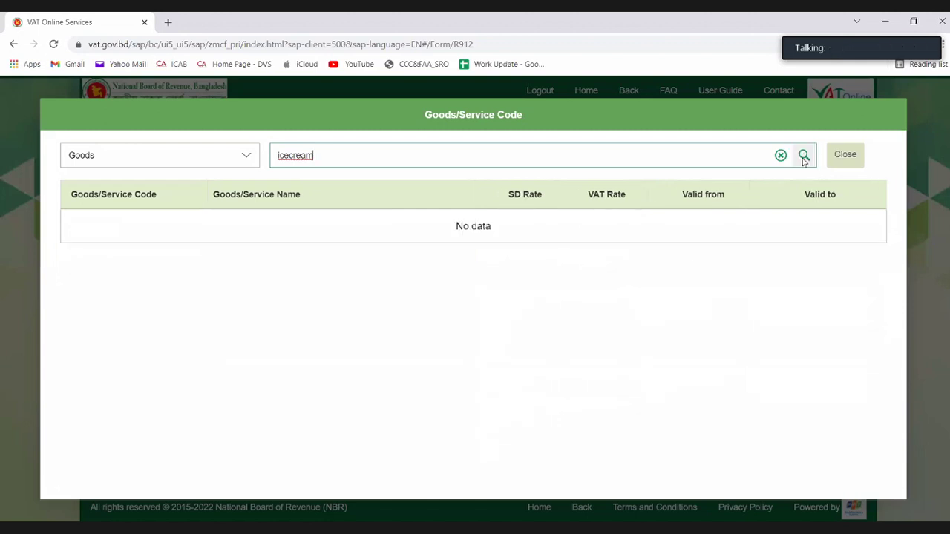
Step: Clear the "icecream" search term, reselect the Goods category and close the code lookup without picking a code
key(BackSpace)
key(BackSpace)
key(BackSpace)
key(BackSpace)
key(BackSpace)
key(BackSpace)
key(BackSpace)
key(BackSpace)
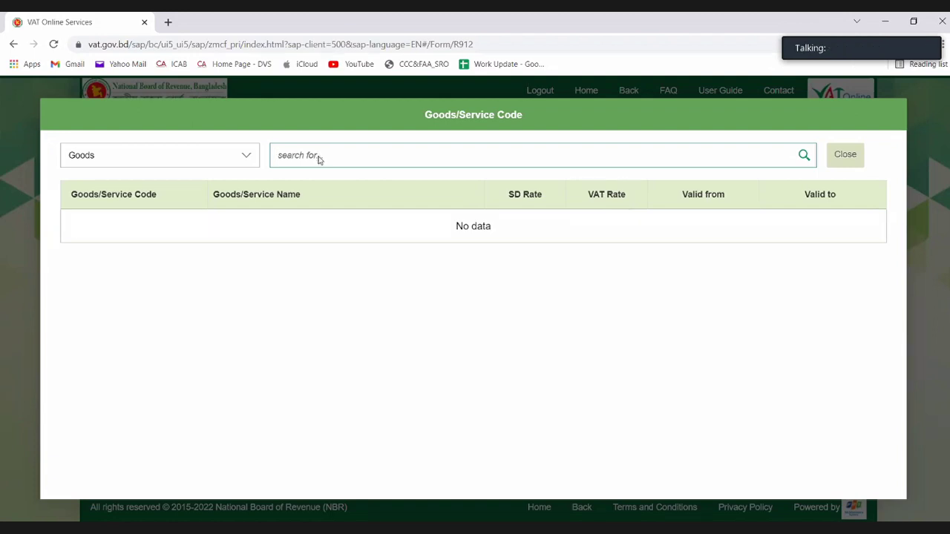
click(245, 155)
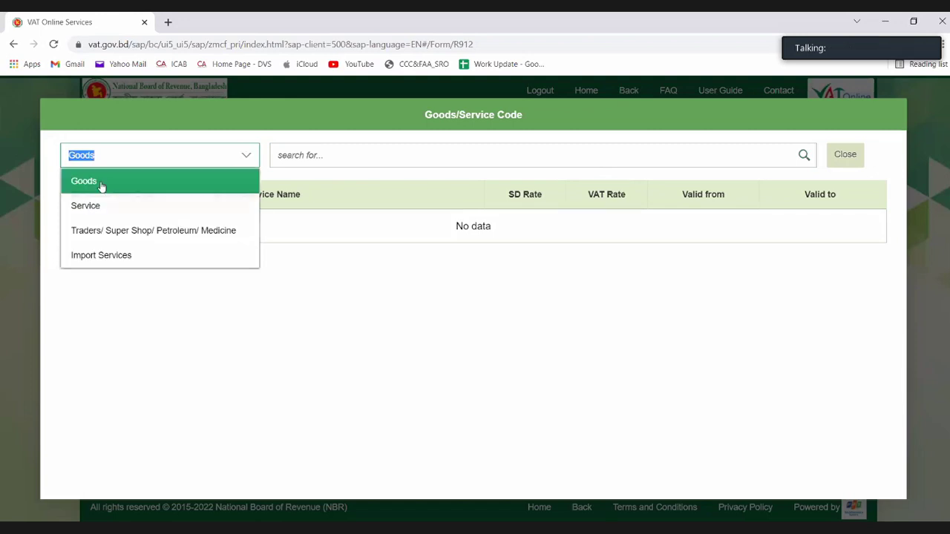
click(101, 186)
click(847, 157)
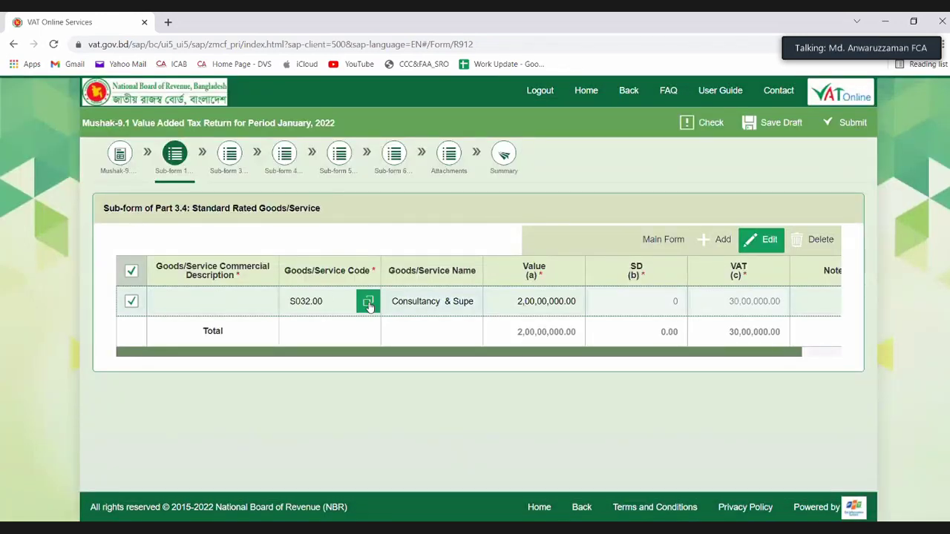
Step: Reopen the row's code lookup, list all Goods codes without a search term and choose 3923.40.20, Autoconer Spare Parts
click(368, 304)
click(245, 156)
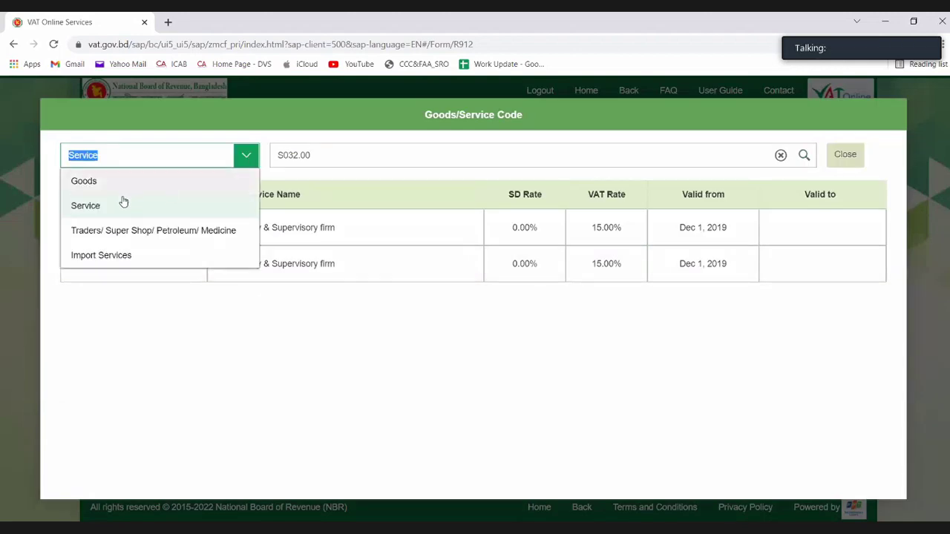
click(99, 188)
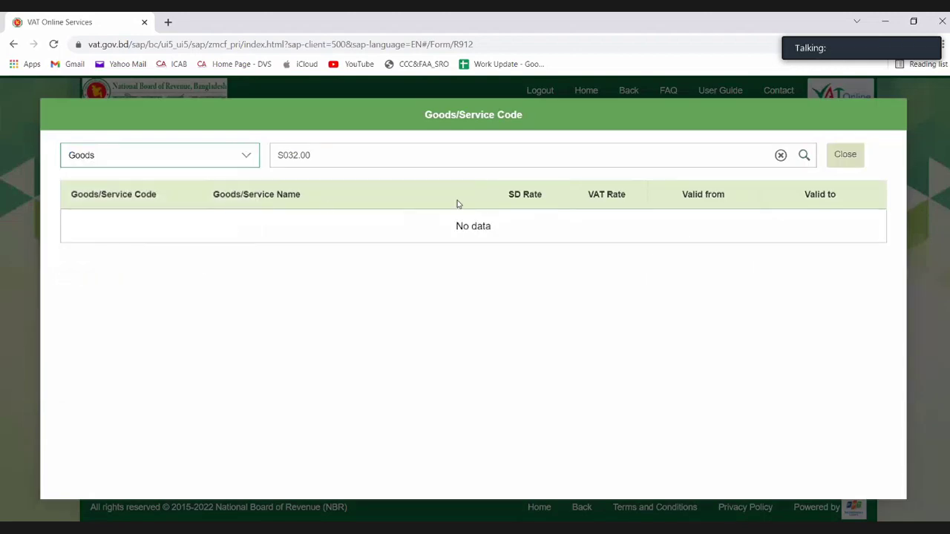
click(780, 156)
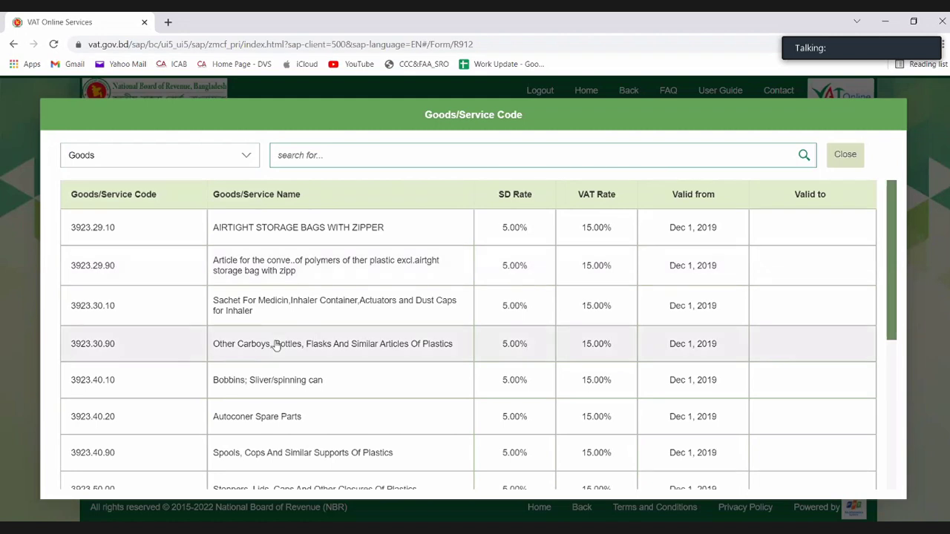
scroll(297, 349, down, 3)
scroll(341, 388, down, 1)
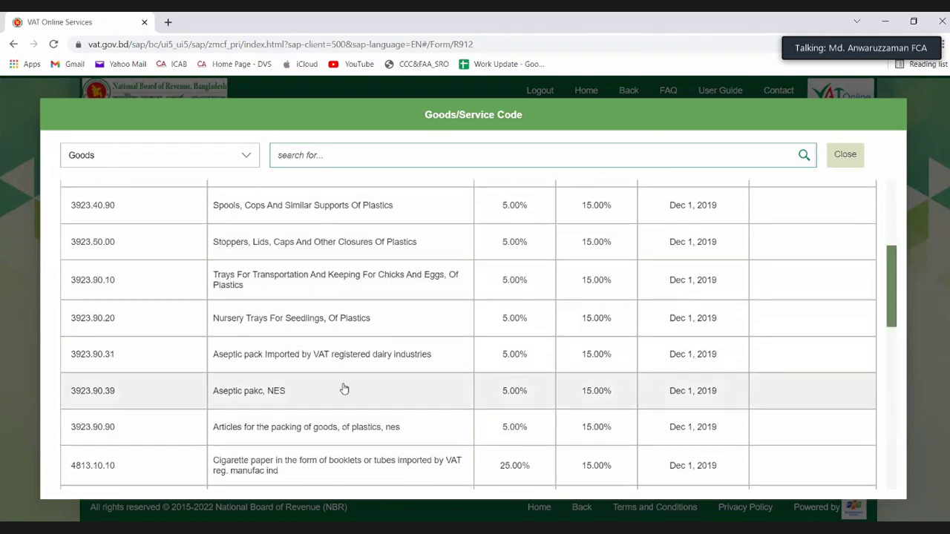
scroll(345, 389, up, 4)
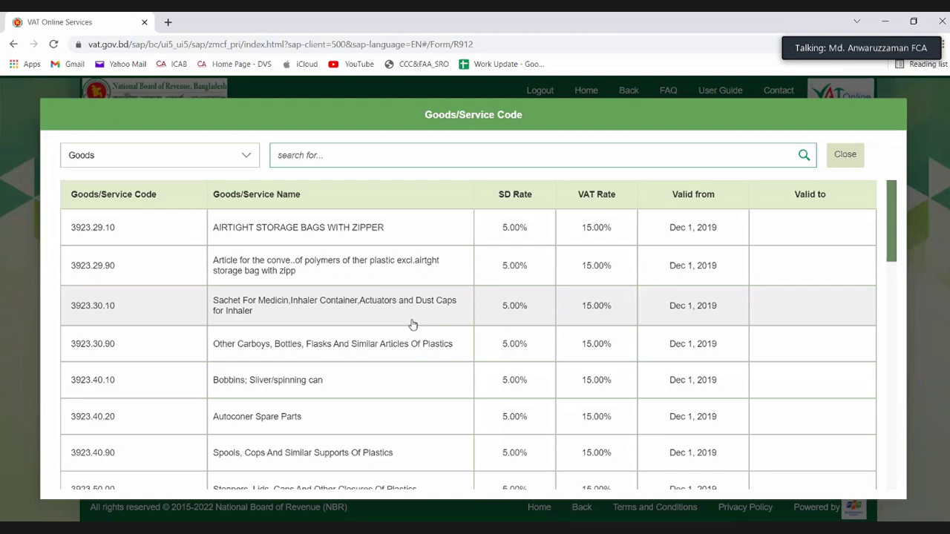
scroll(394, 343, down, 1)
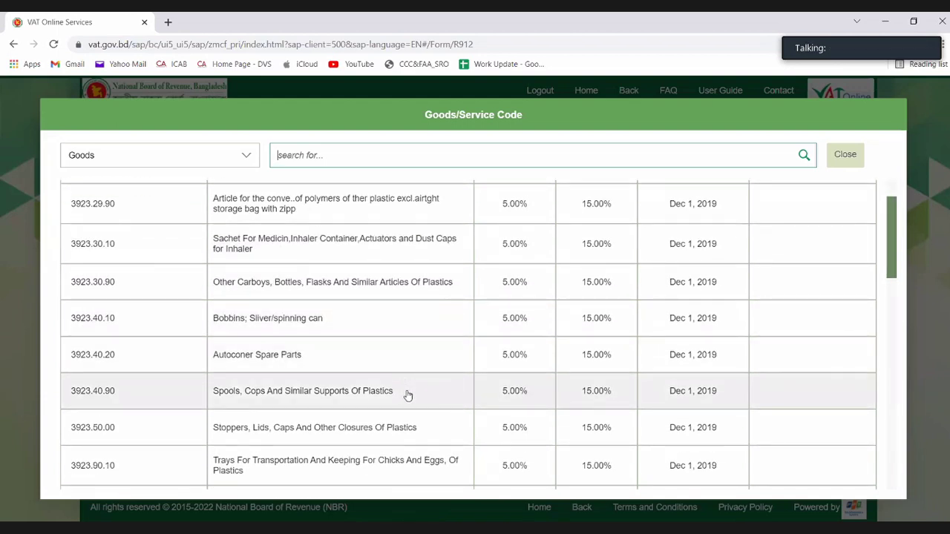
click(310, 360)
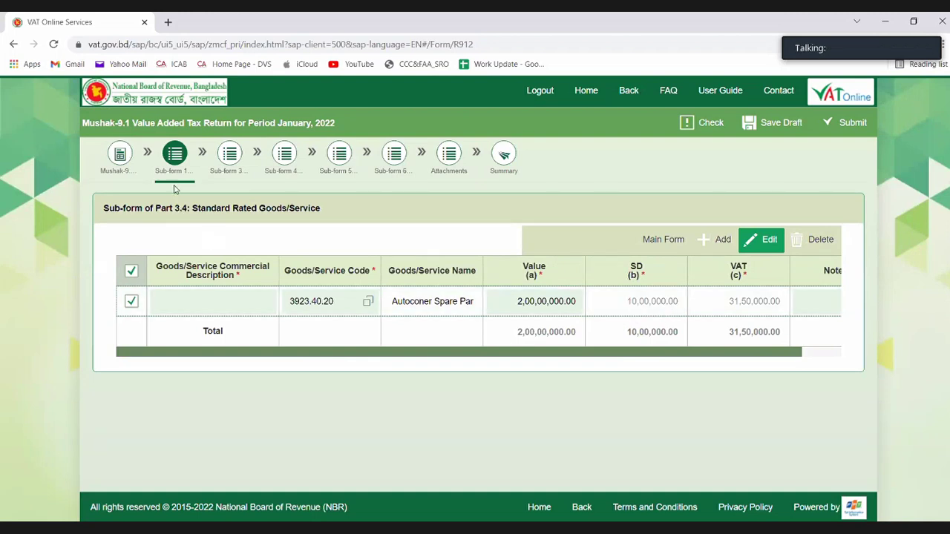
Step: Return to the main form and check the supplementary duty amount for note 4, Standard Rated Goods/Service
click(130, 162)
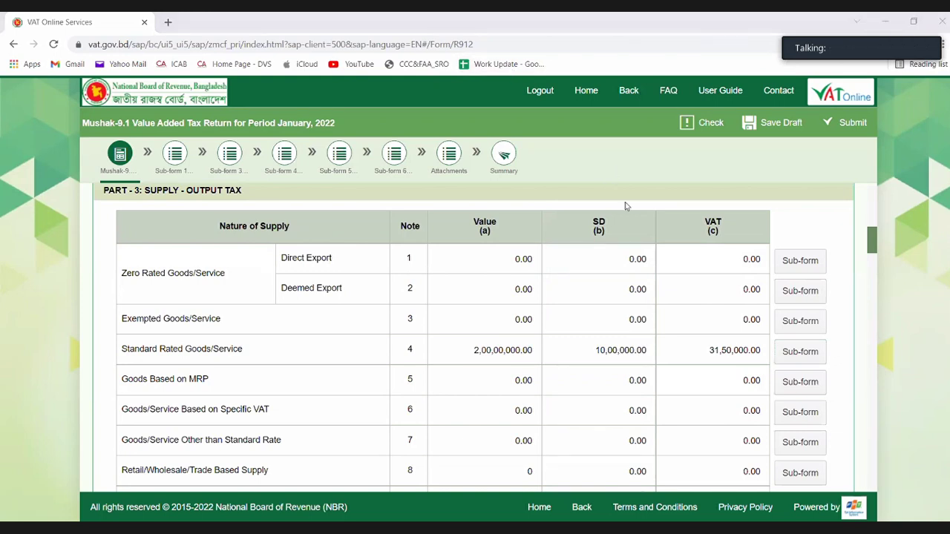
click(596, 351)
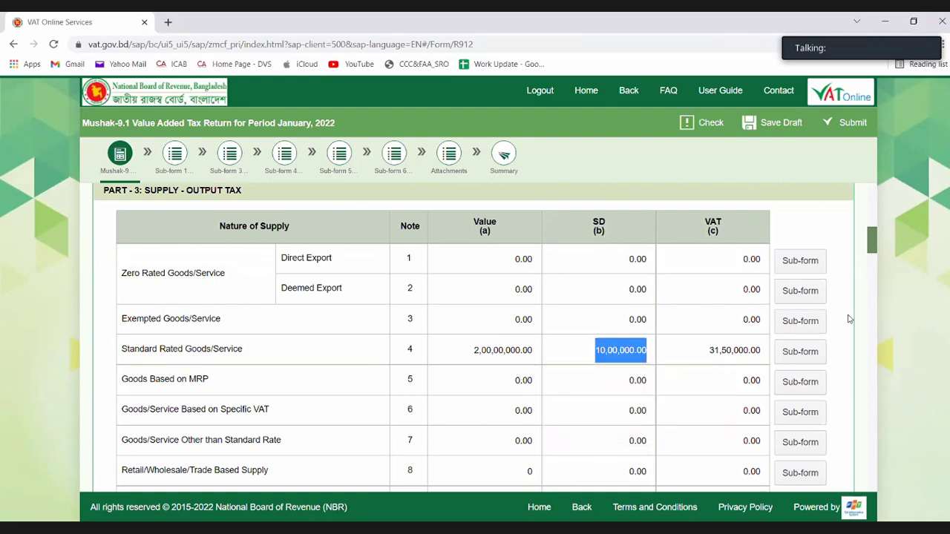
mouse_move(616, 350)
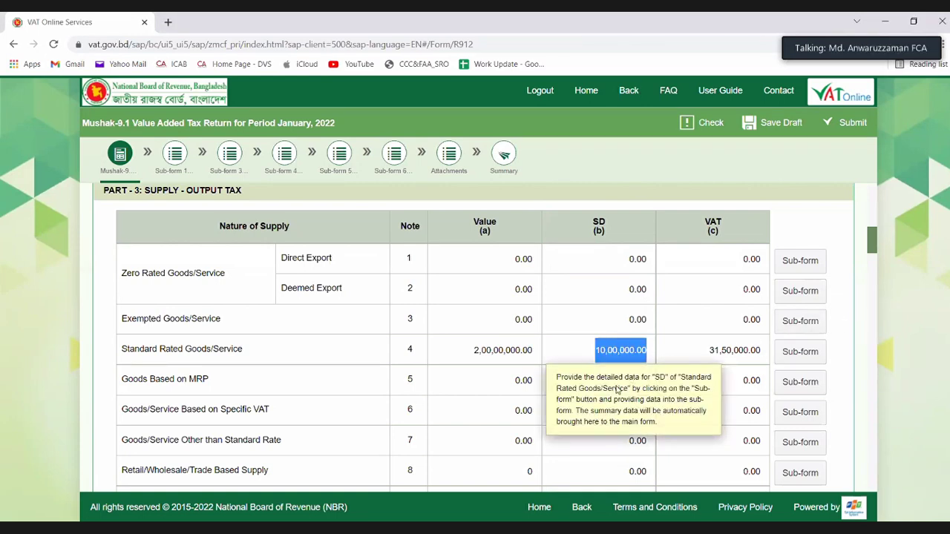
Step: Reopen the note 4 sub-form, make the Autoconer Spare Parts row editable and set its value to 100
click(793, 355)
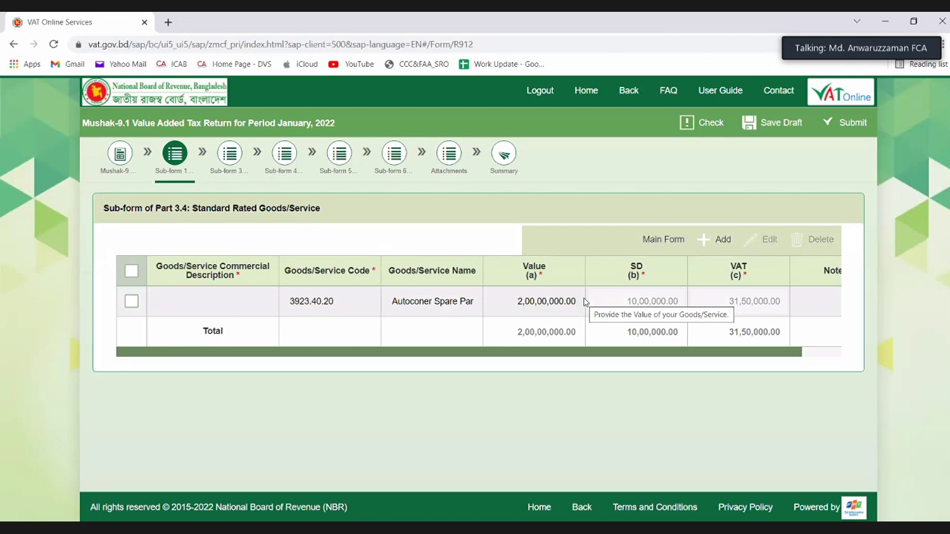
click(131, 301)
click(765, 240)
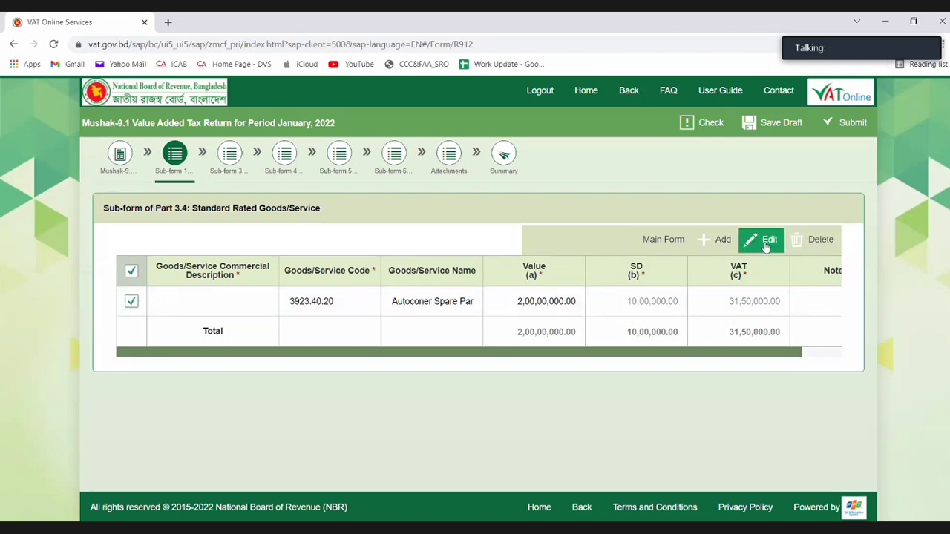
click(575, 301)
key(BackSpace)
key(BackSpace)
key(BackSpace)
key(ctrl+a)
key(BackSpace)
text(100)
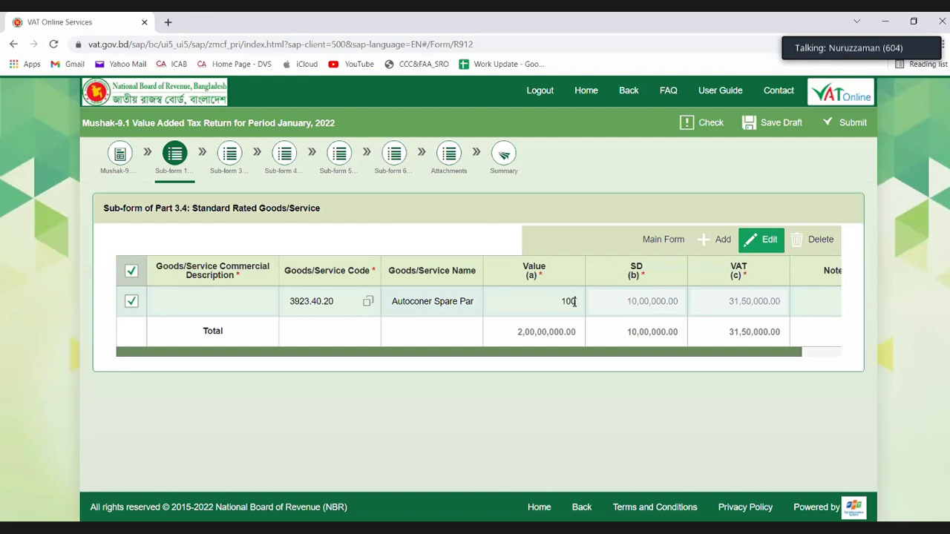
key(Return)
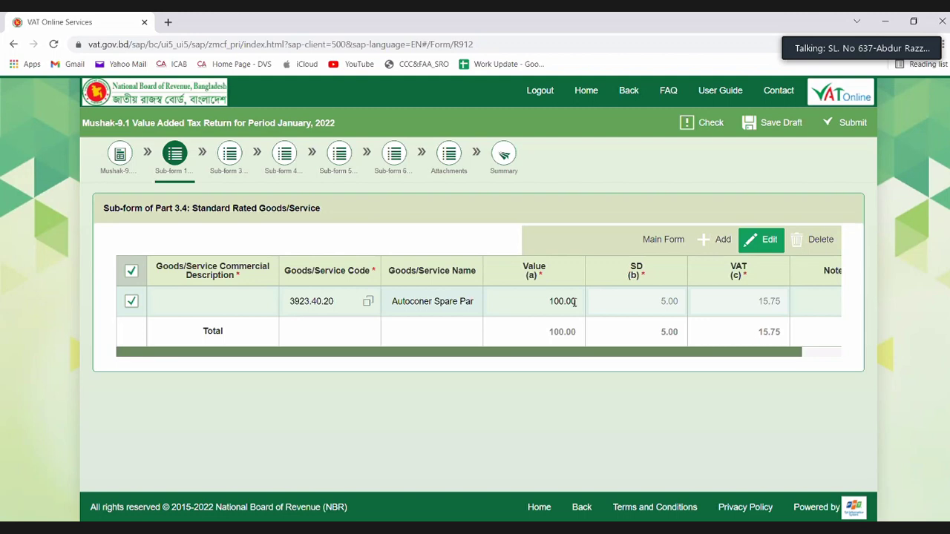
Step: Return to the main form and review the Part 3 amounts for note 4 and the total sales line
click(119, 154)
scroll(520, 337, down, 1)
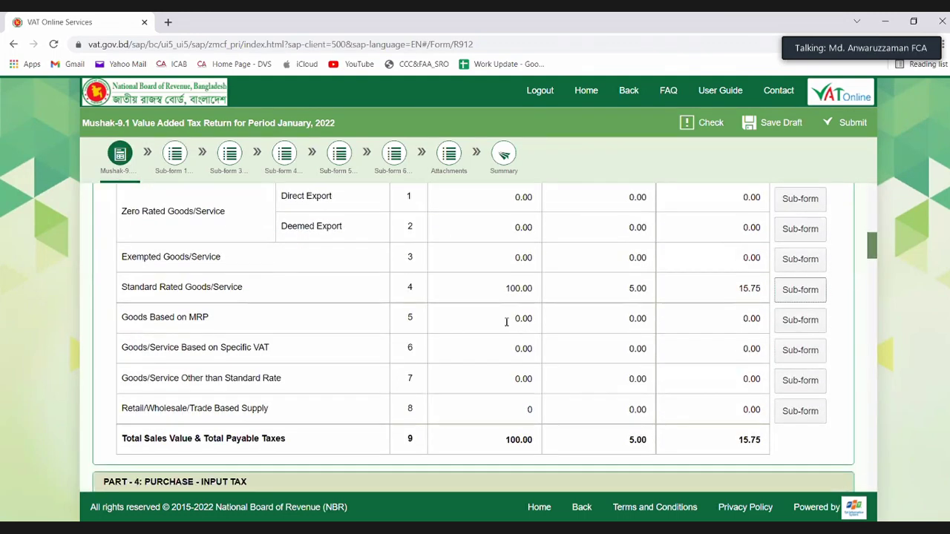
scroll(282, 293, up, 1)
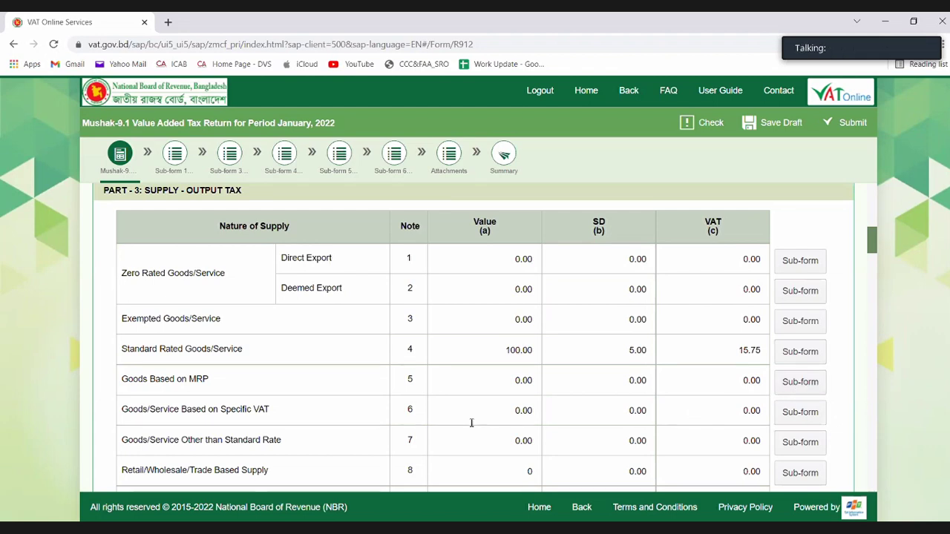
Step: Open the Part 4 sub-form for note 14, Standard Rated Goods/Service - Local Purchase
scroll(471, 423, down, 3)
mouse_move(554, 323)
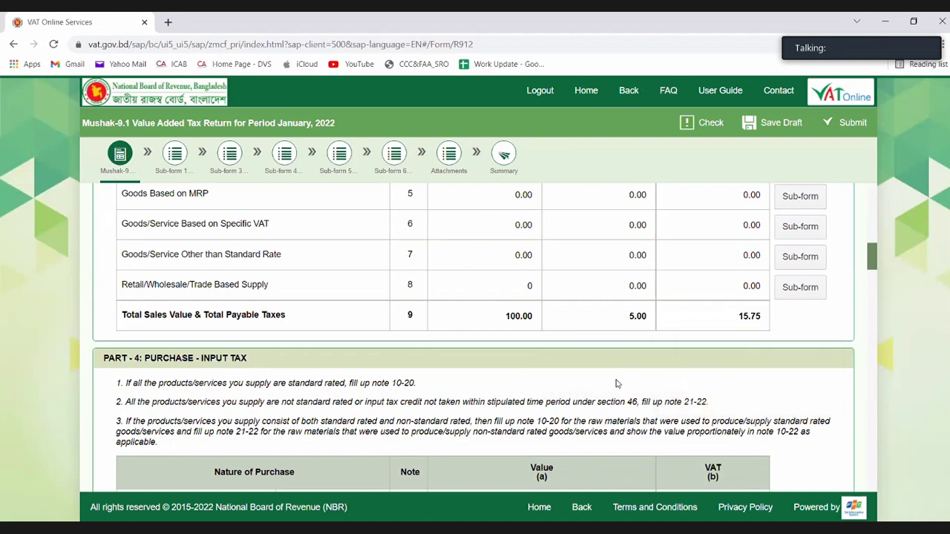
scroll(615, 383, down, 2)
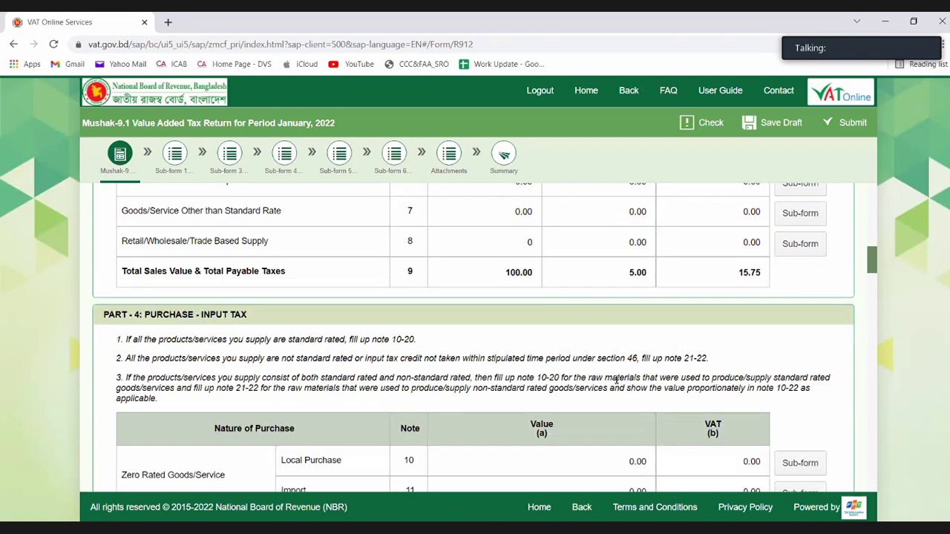
scroll(534, 391, down, 1)
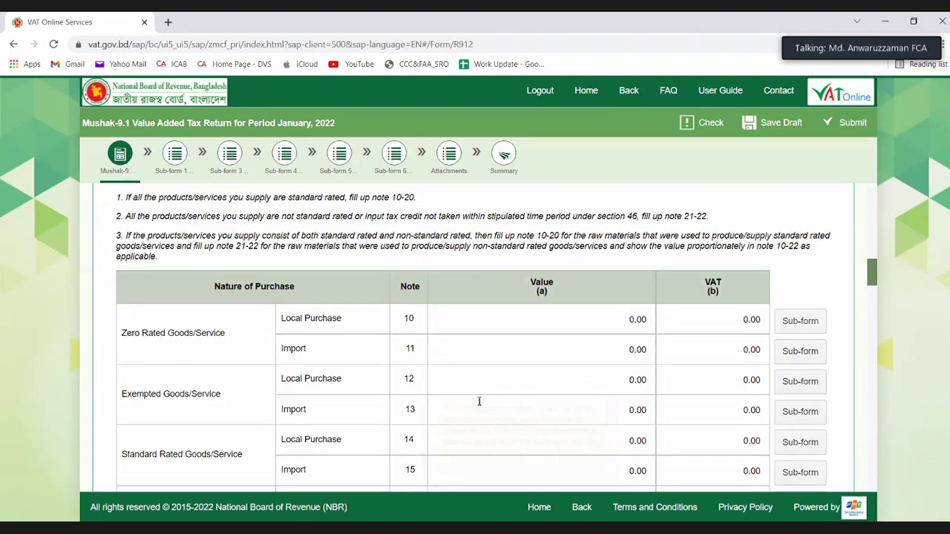
scroll(275, 438, down, 1)
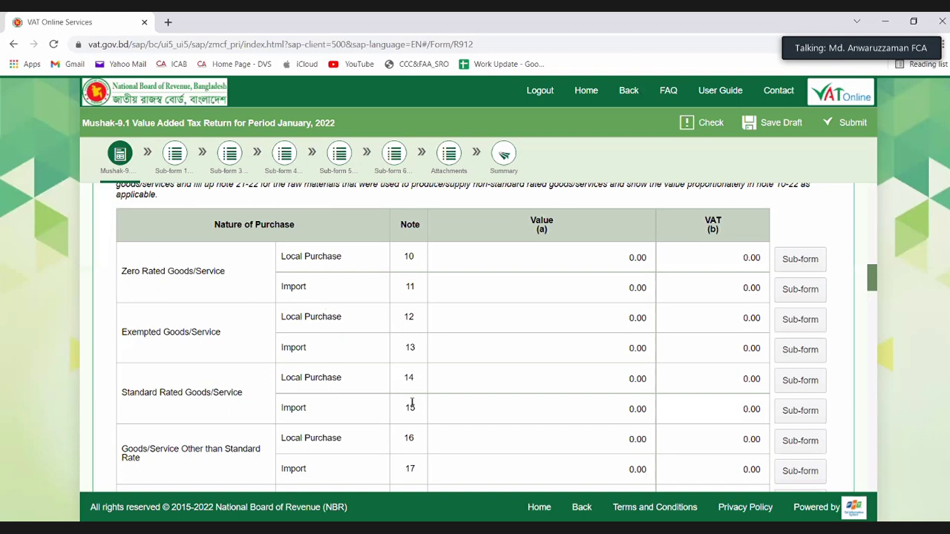
scroll(412, 403, down, 1)
scroll(207, 399, down, 1)
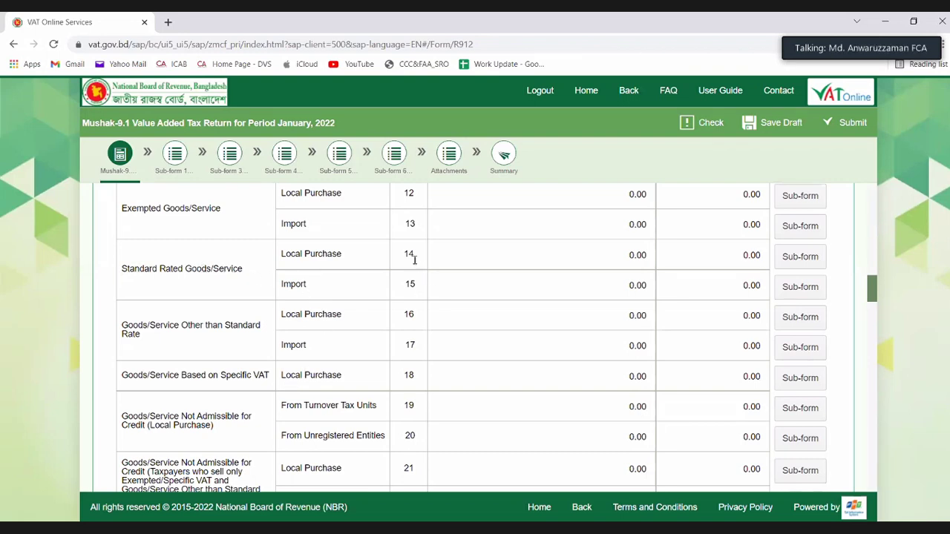
click(801, 266)
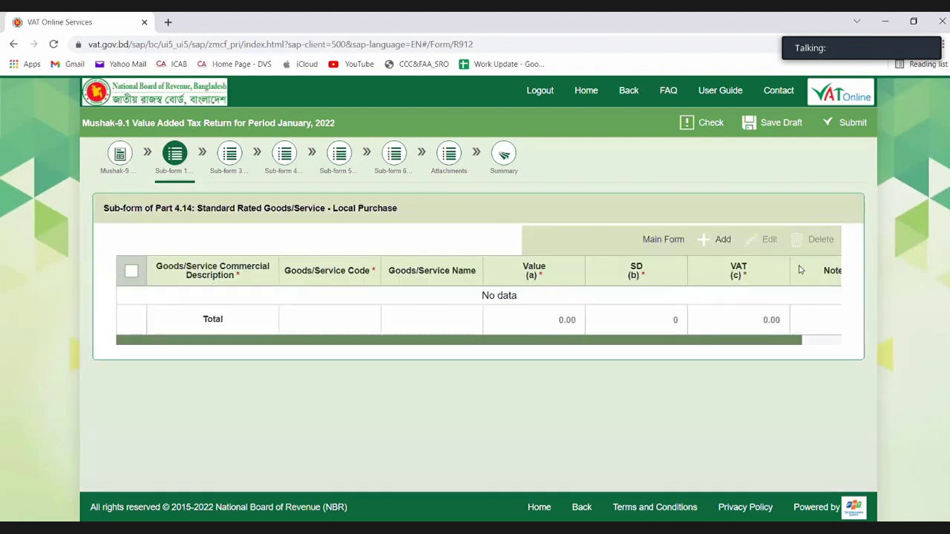
Step: Add a local purchase row with goods code 3923.40.20, Autoconer Spare Parts, and a value of 80
click(717, 240)
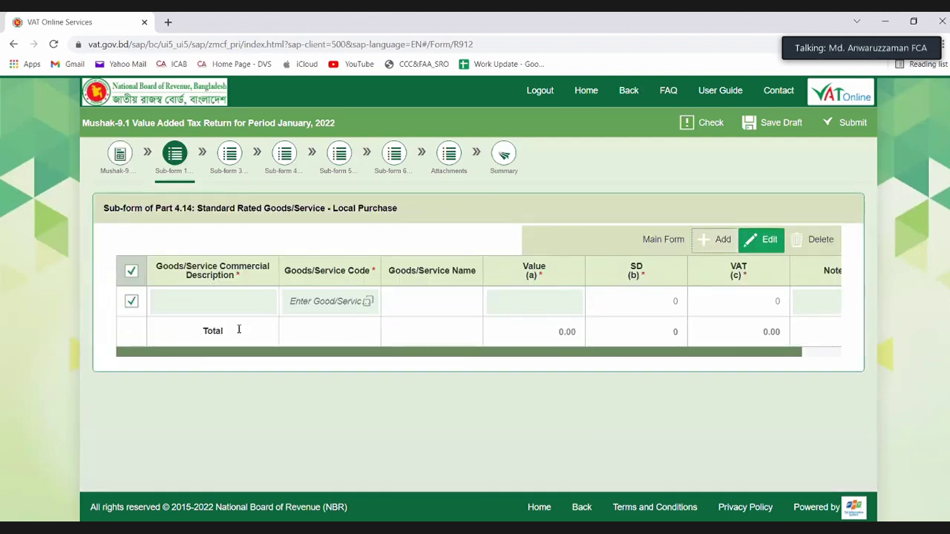
click(254, 302)
click(368, 303)
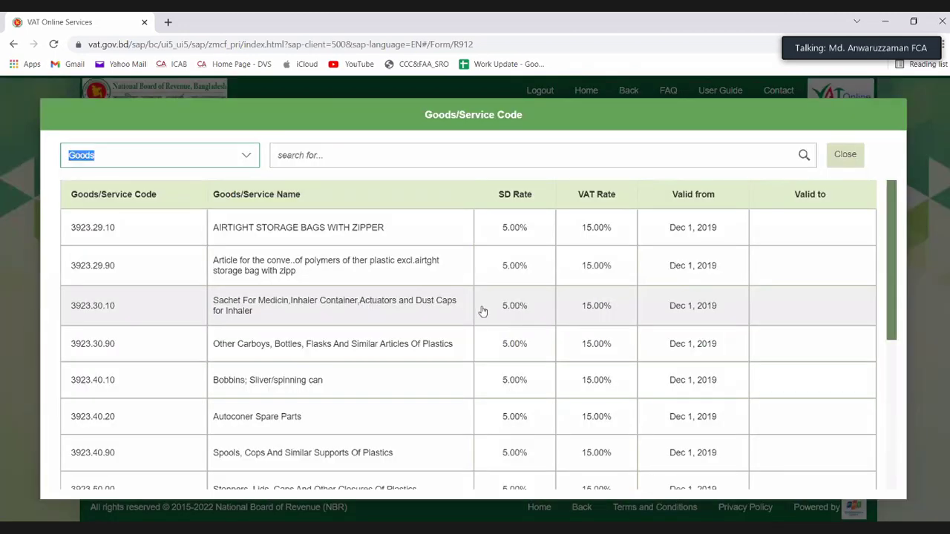
click(318, 423)
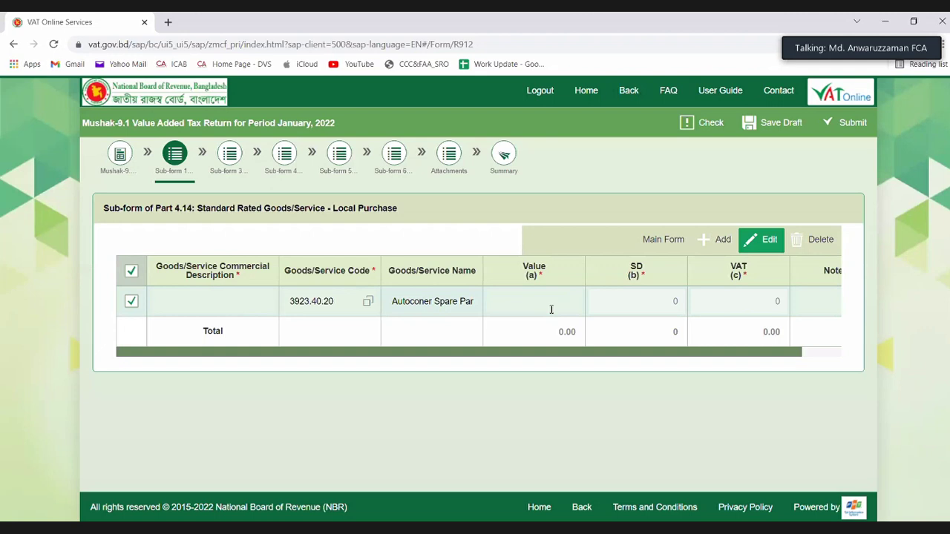
text(80)
key(Return)
click(602, 403)
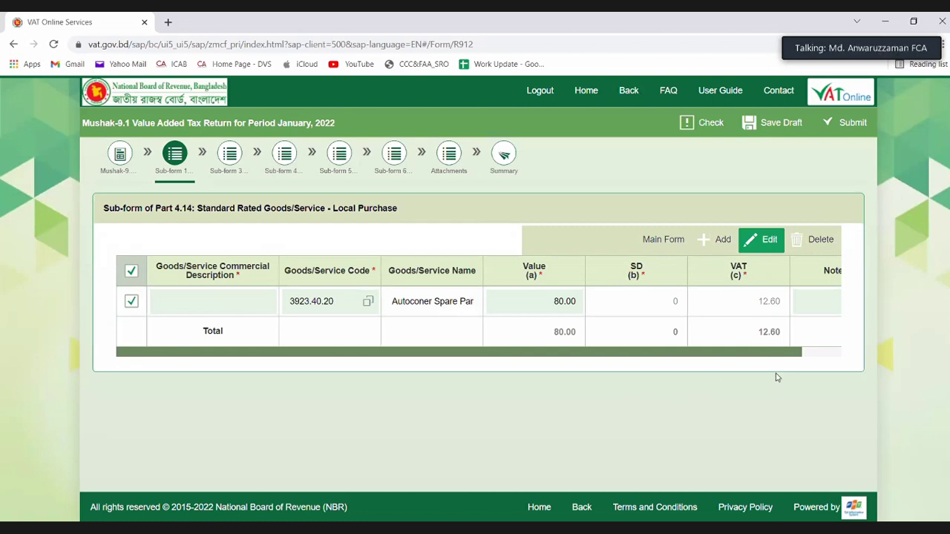
Step: Return to the main form and examine the total input tax credit and the Part 7 net payable VAT
click(124, 164)
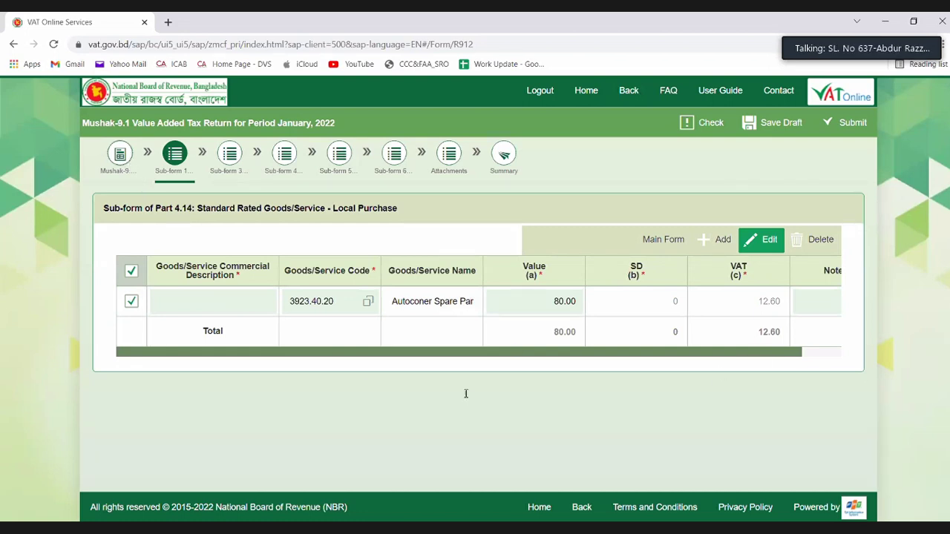
scroll(749, 396, down, 3)
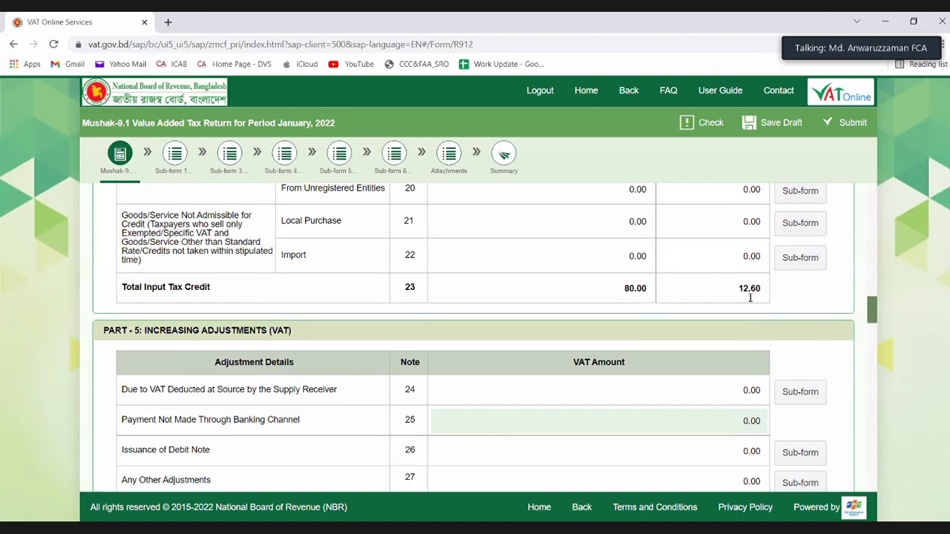
mouse_move(750, 297)
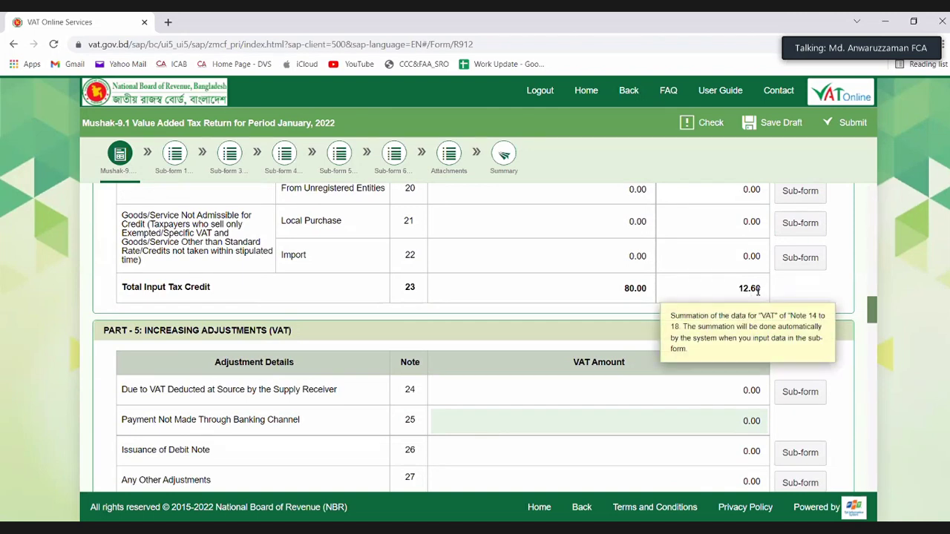
scroll(780, 312, down, 1)
scroll(781, 327, down, 6)
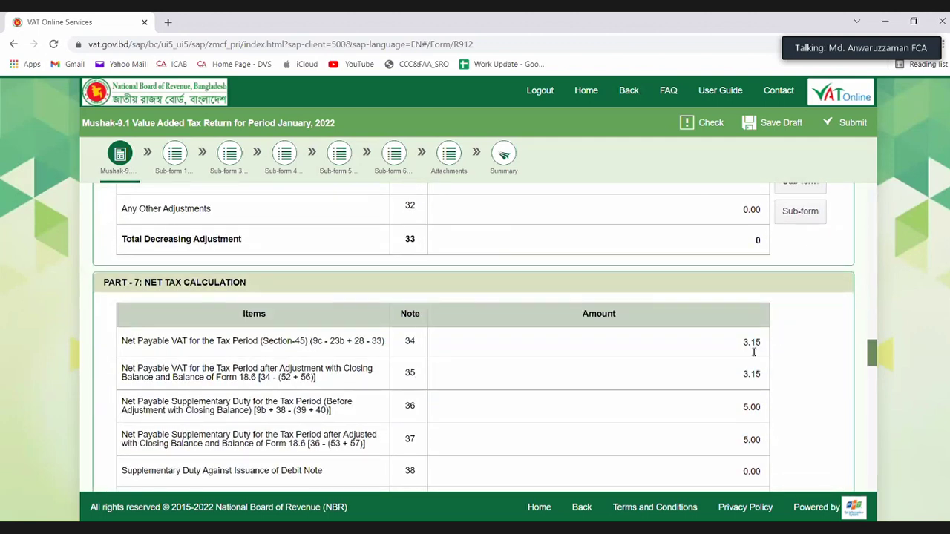
drag(742, 342, 760, 340)
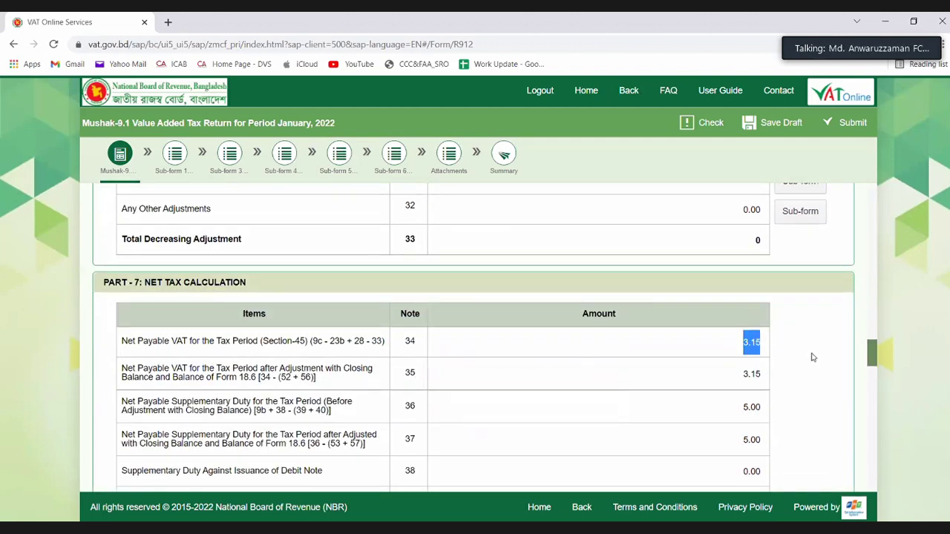
scroll(809, 359, up, 4)
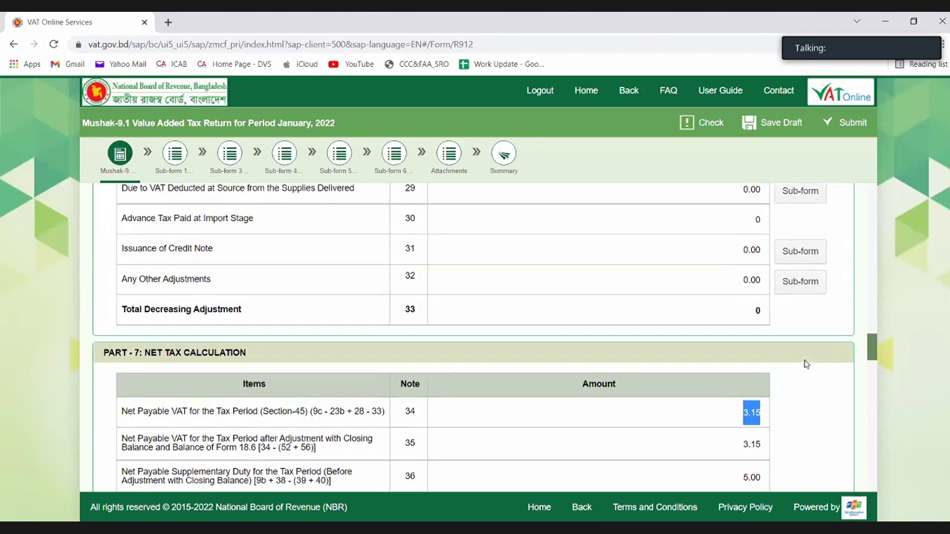
Step: Examine the columns of the note 24 sub-form for VAT deducted at source by the supply receiver, then return to the main form
scroll(528, 349, up, 3)
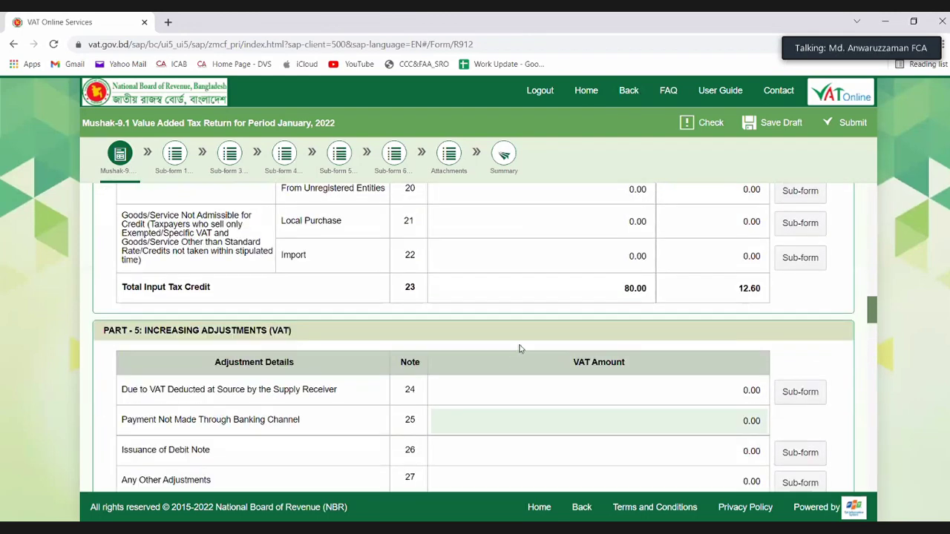
scroll(527, 350, down, 1)
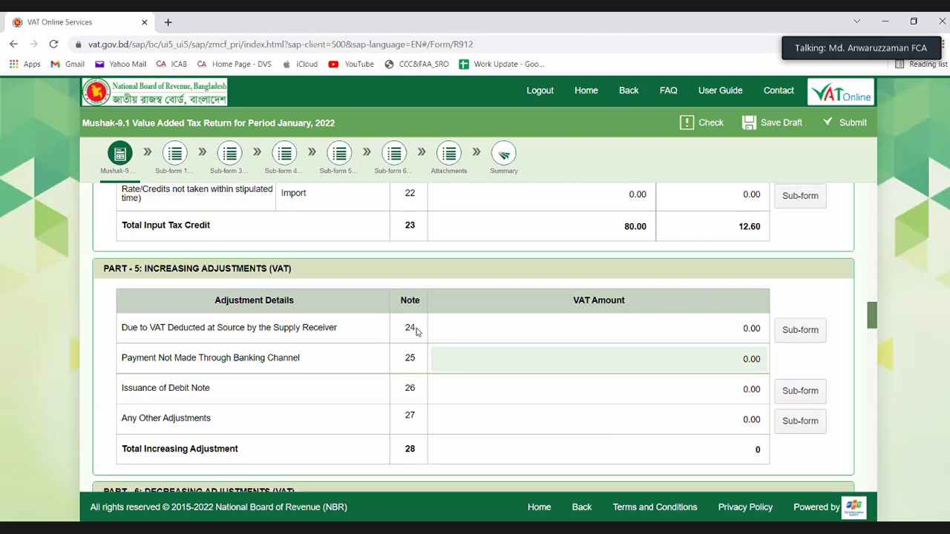
click(798, 338)
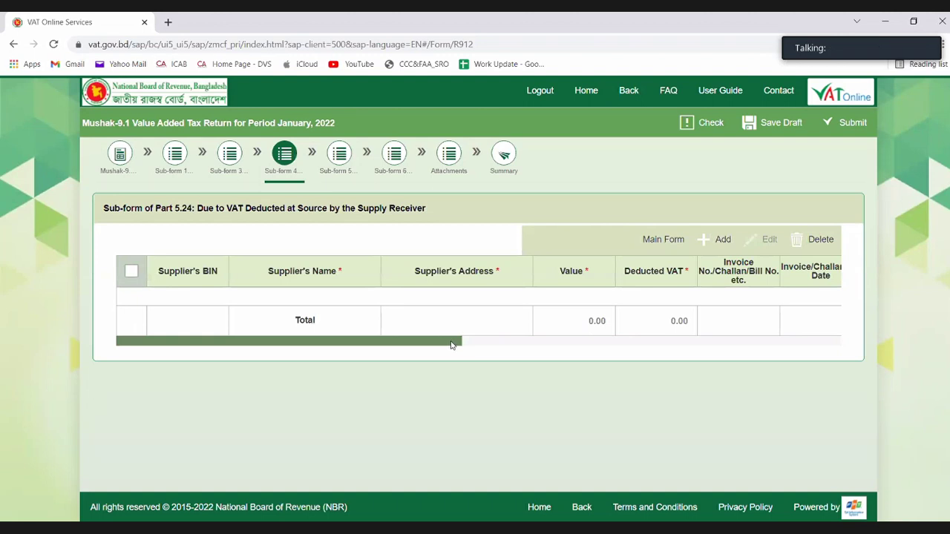
drag(452, 346, 566, 354)
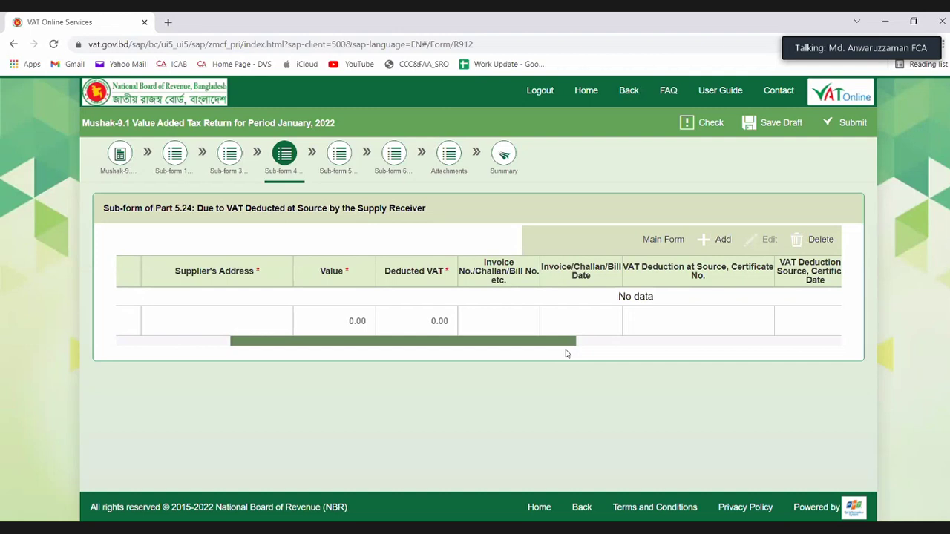
drag(566, 354, 642, 345)
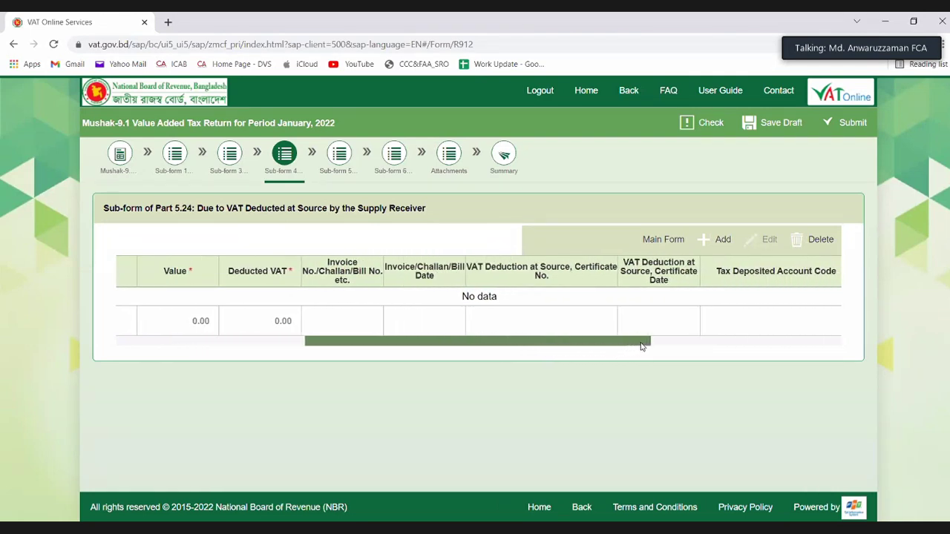
drag(642, 346, 647, 346)
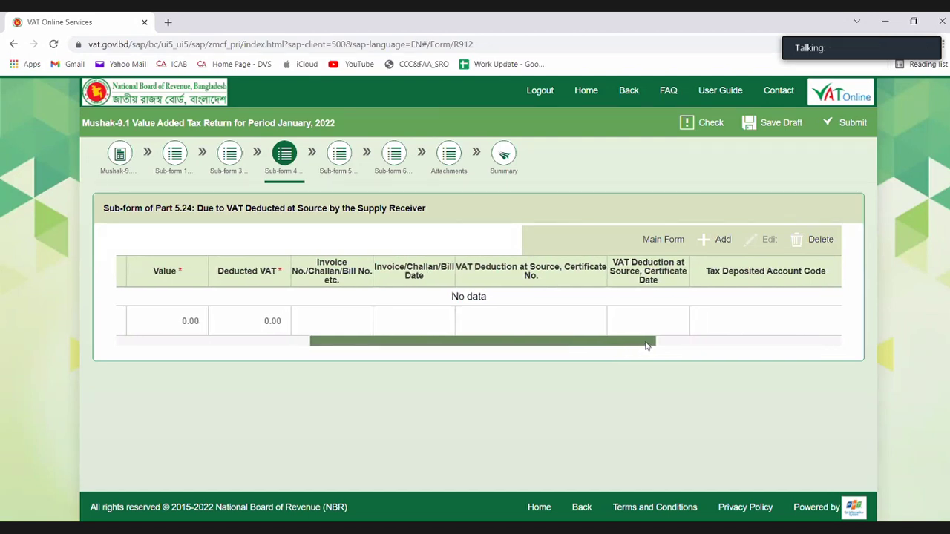
drag(646, 346, 761, 355)
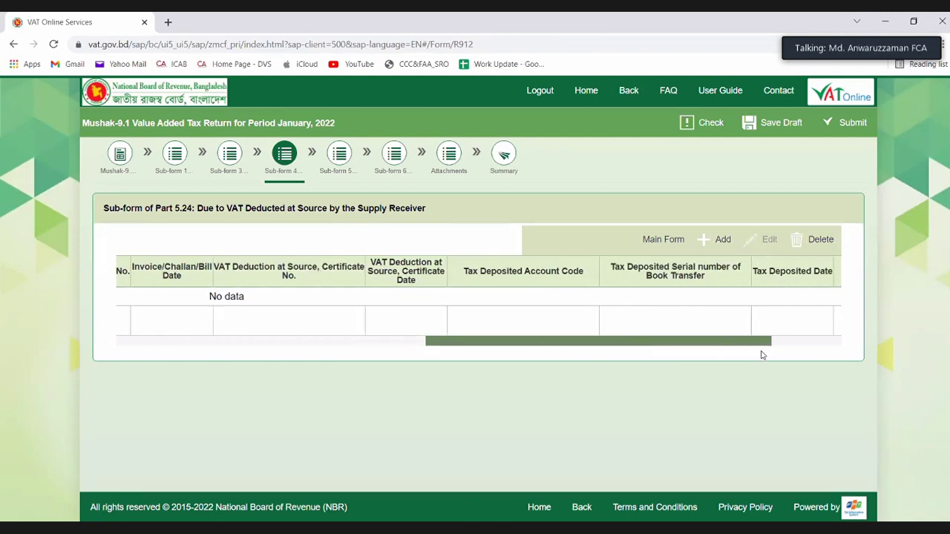
drag(761, 355, 452, 353)
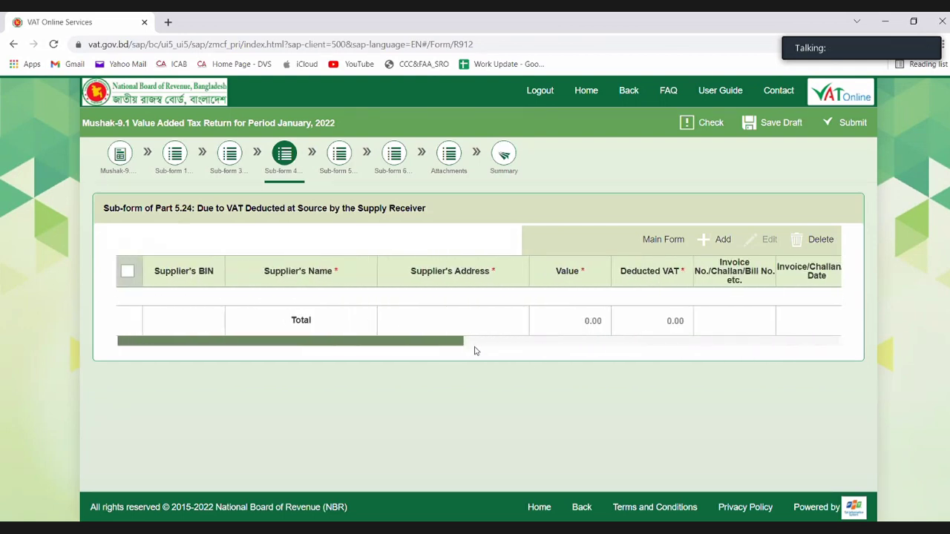
click(119, 158)
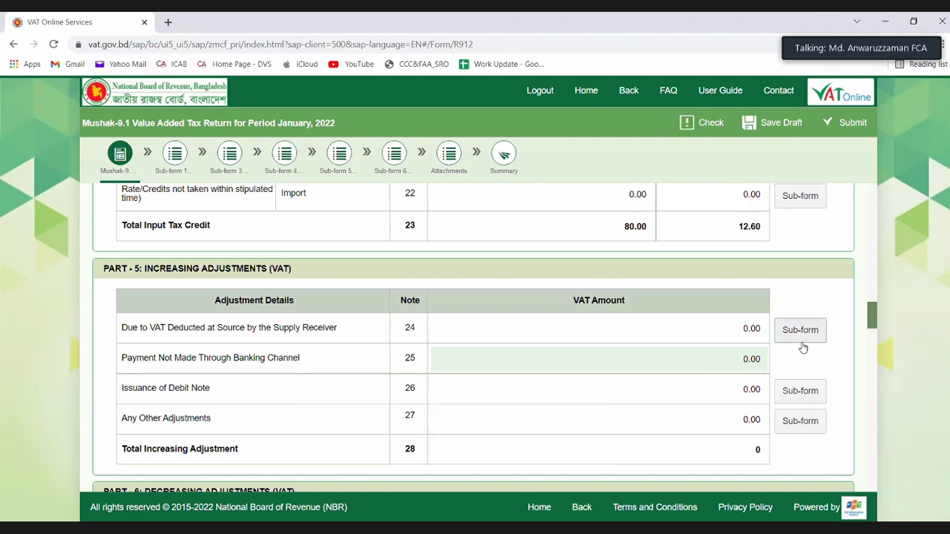
Step: Set the note 25 VAT amount, Payment Not Made Through Banking Channel, to 2
click(731, 362)
key(Delete)
key(Delete)
key(Delete)
key(Delete)
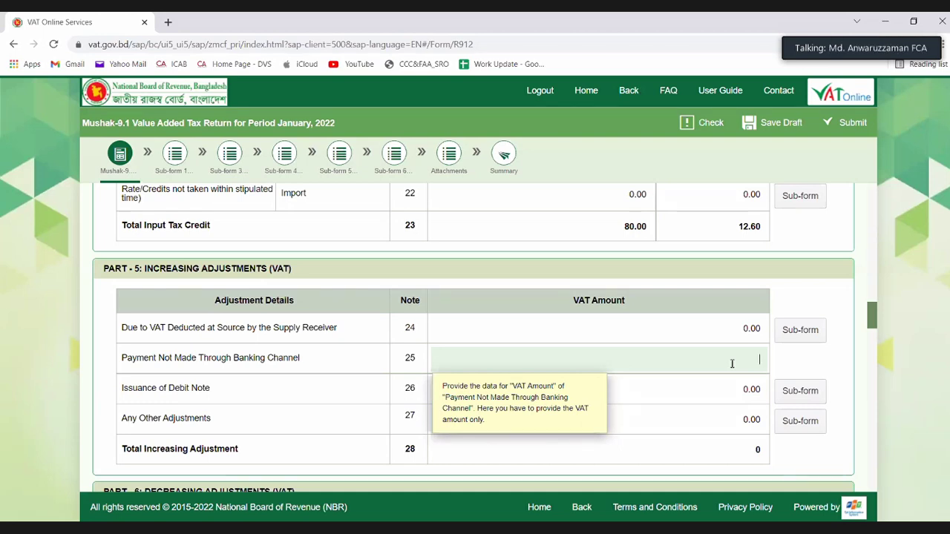
text(2)
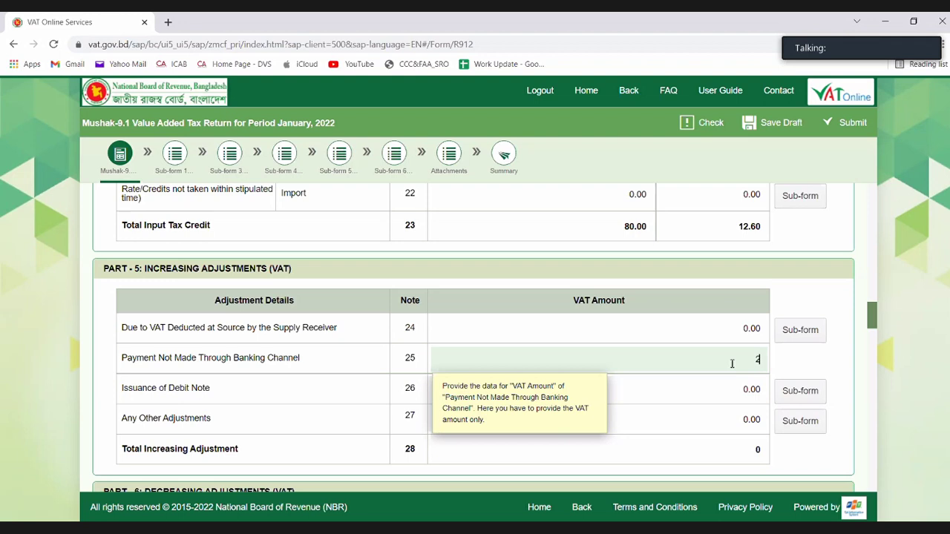
click(812, 361)
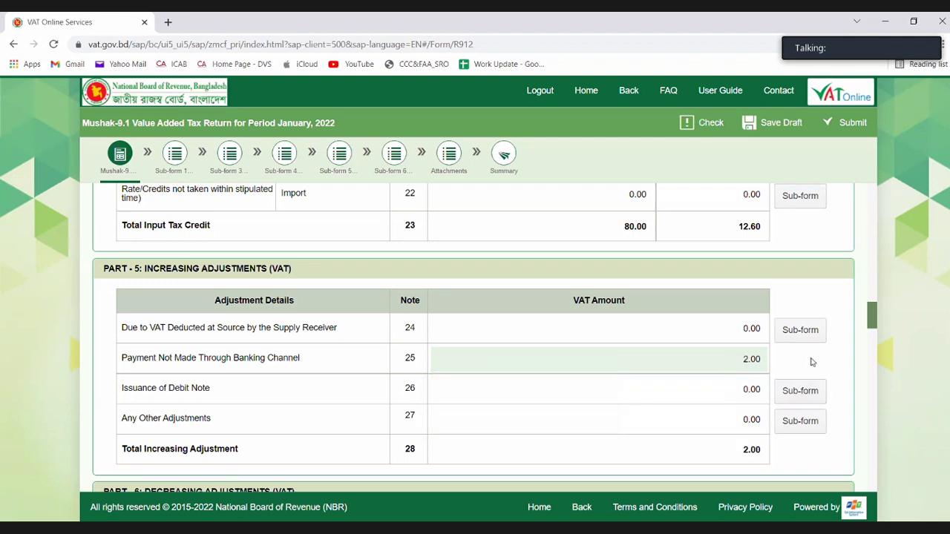
Step: Check the effect of the increasing adjustment on the note 34 net payable VAT in Part 7
scroll(730, 297, up, 2)
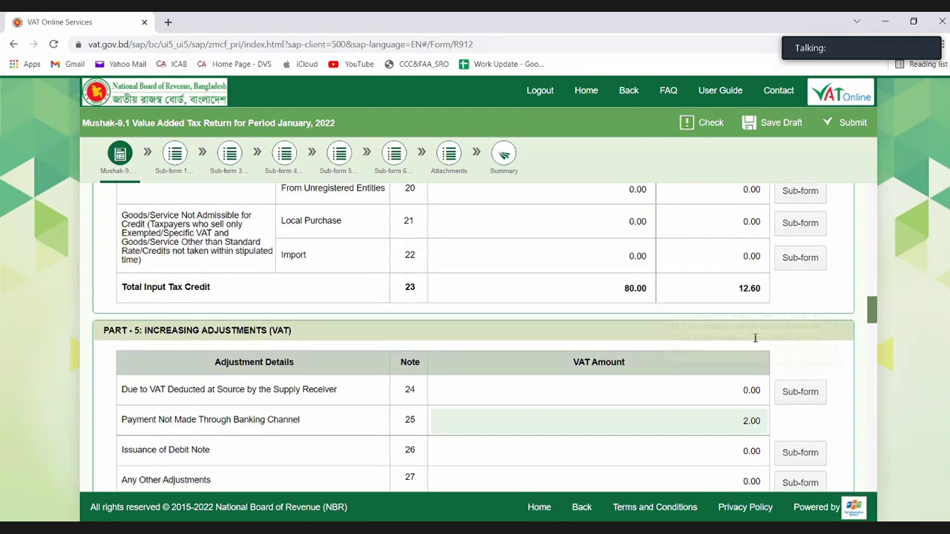
scroll(731, 399, down, 3)
scroll(798, 405, down, 5)
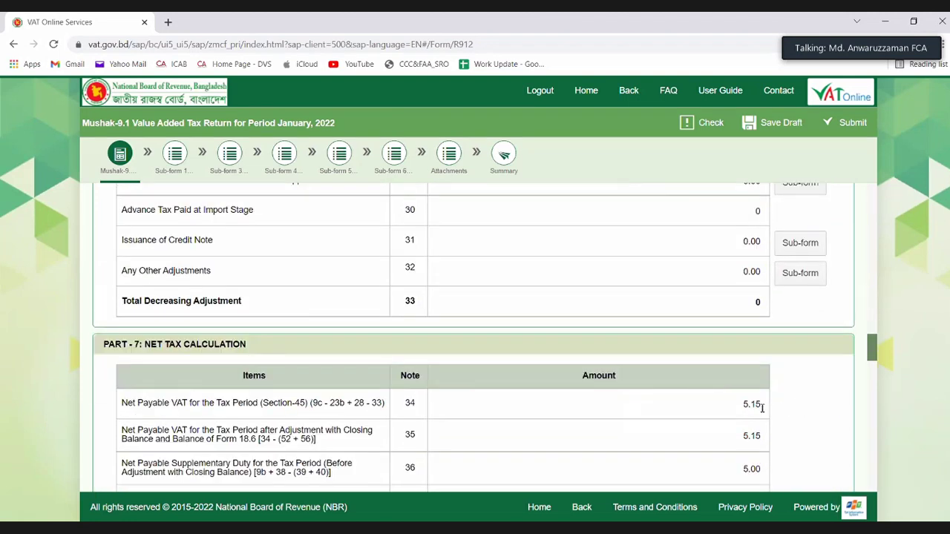
double_click(760, 406)
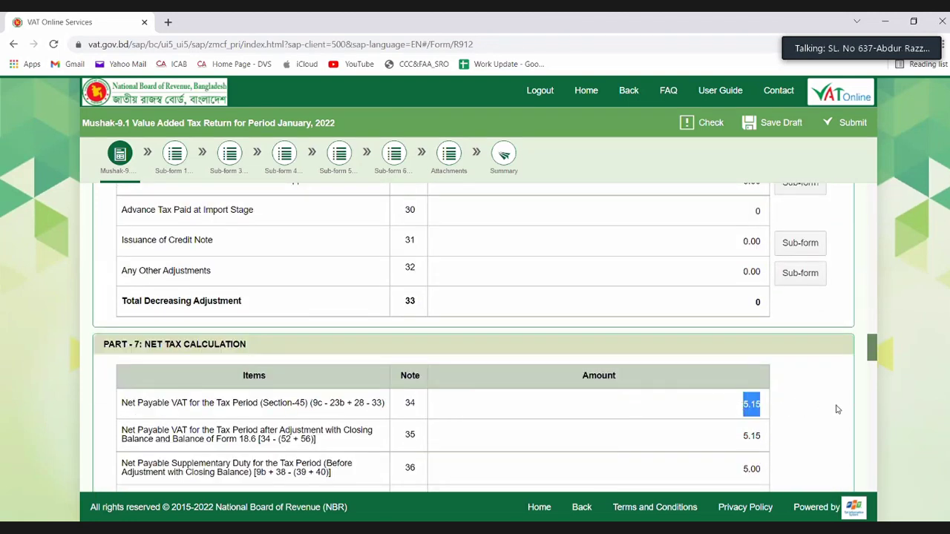
Step: Review the note 26 debit note line in Part 5 and notes 29 to 31 of the Part 6 decreasing adjustments
scroll(807, 387, up, 2)
scroll(519, 353, up, 2)
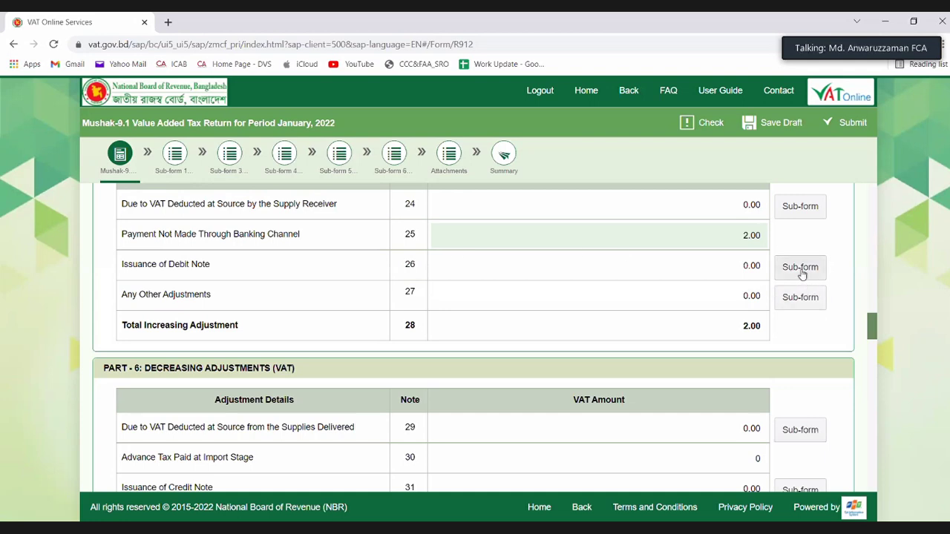
click(760, 266)
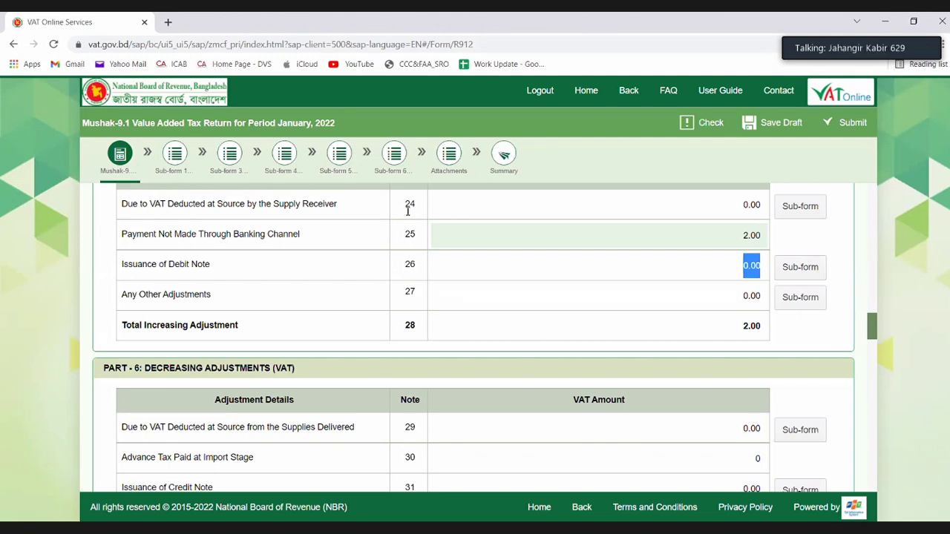
scroll(451, 314, down, 2)
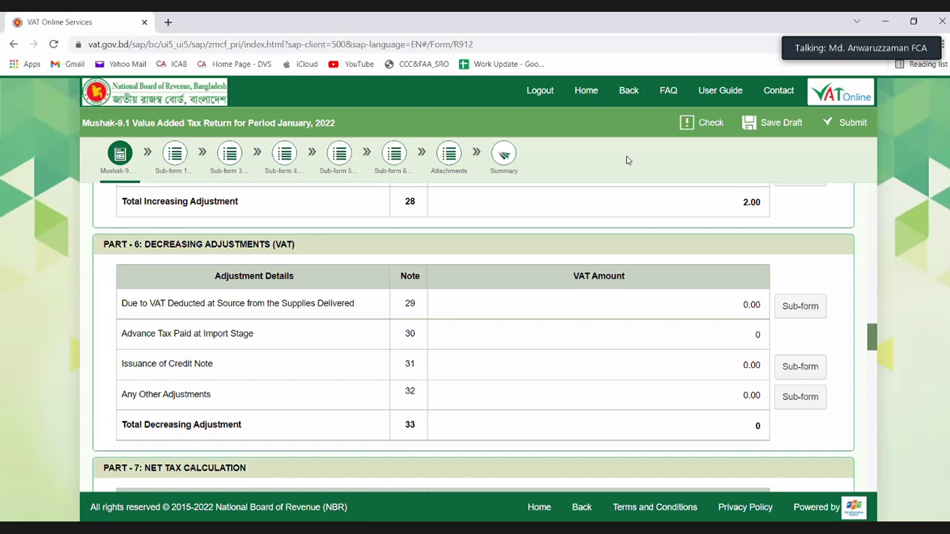
mouse_move(757, 336)
drag(403, 364, 423, 371)
click(408, 368)
drag(405, 305, 418, 375)
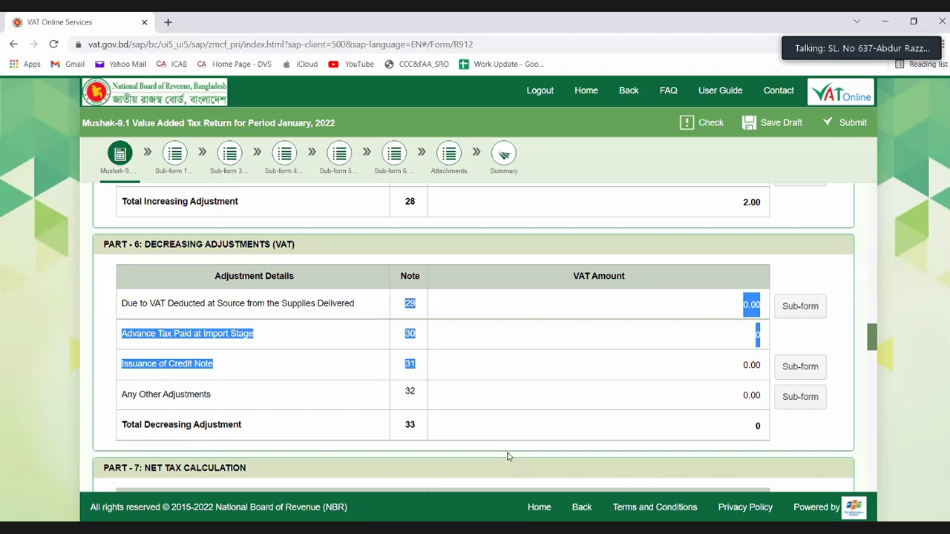
Step: Compare the Part 6 decreasing adjustment lines with the net payable VAT in note 34
scroll(531, 429, down, 2)
scroll(539, 423, down, 2)
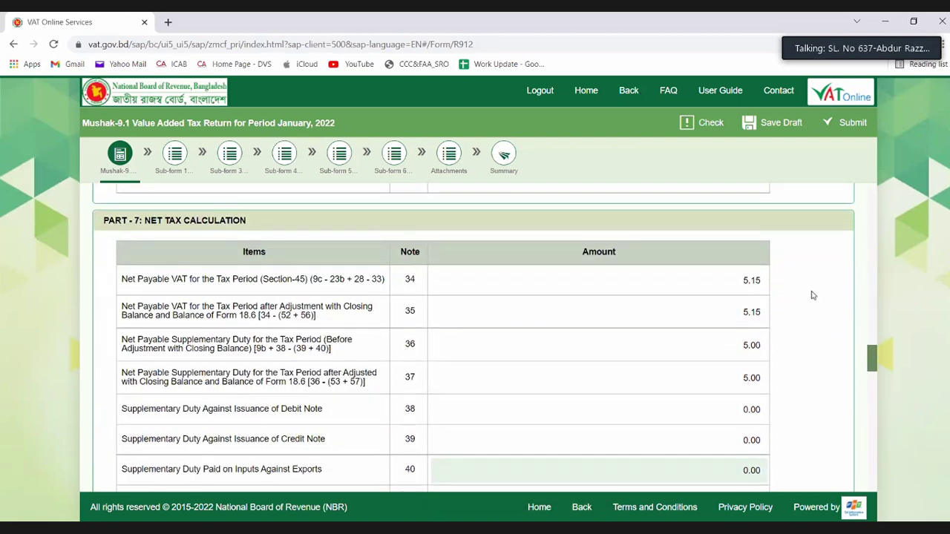
scroll(812, 295, up, 2)
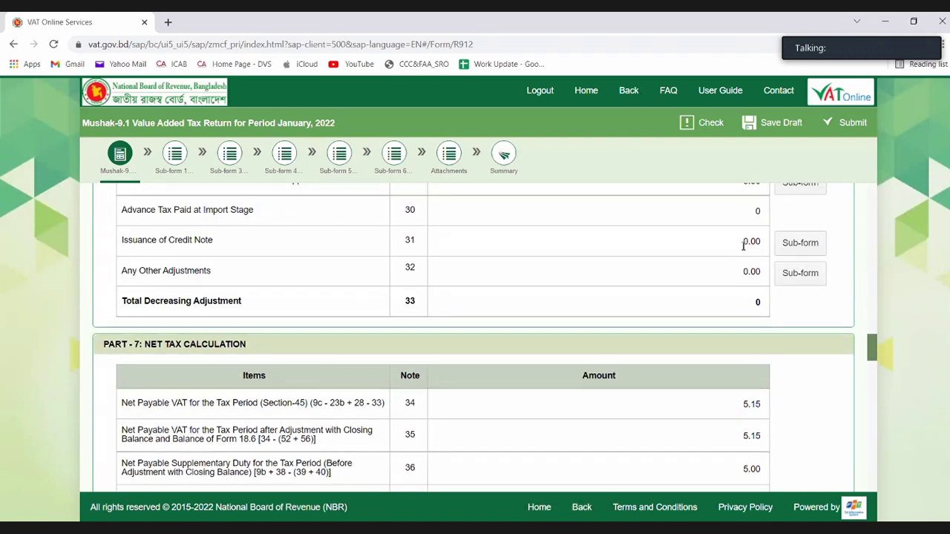
scroll(776, 318, down, 2)
drag(733, 283, 763, 284)
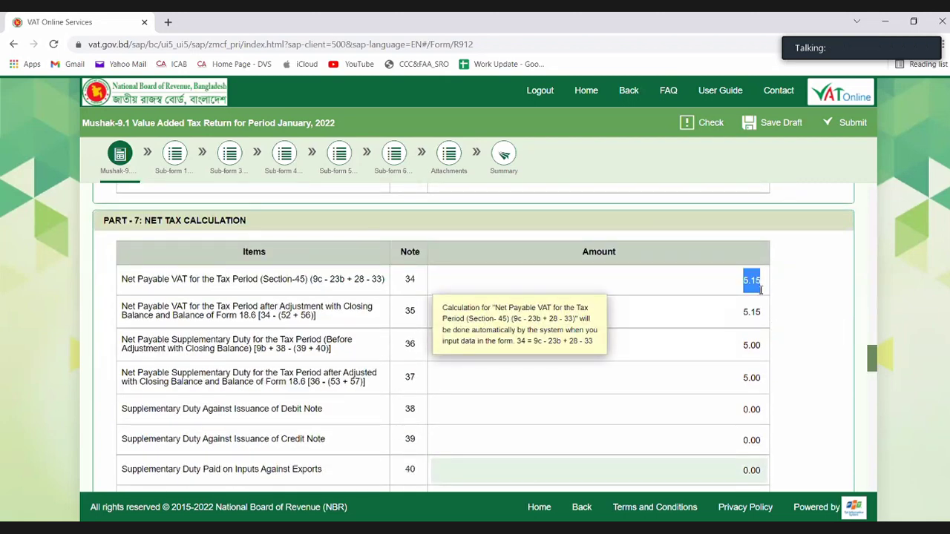
Step: Look through the remaining Part 7 notes and the Part 9 treasury deposit payment schedule
scroll(760, 291, down, 2)
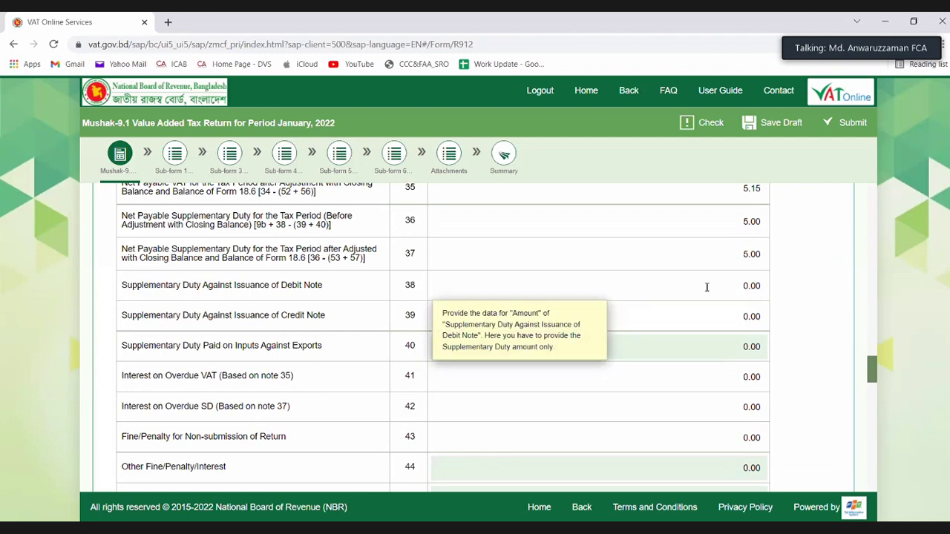
scroll(706, 287, down, 1)
scroll(698, 282, down, 7)
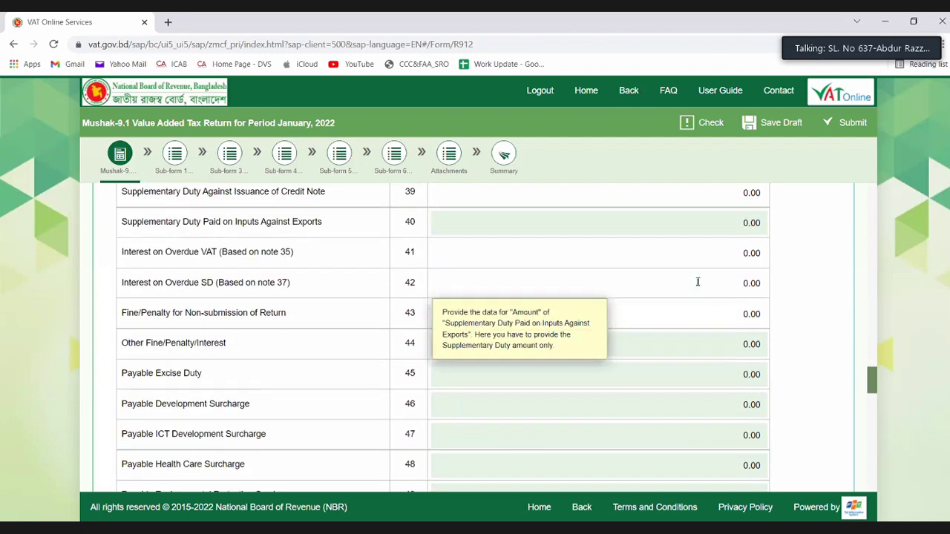
scroll(697, 282, down, 3)
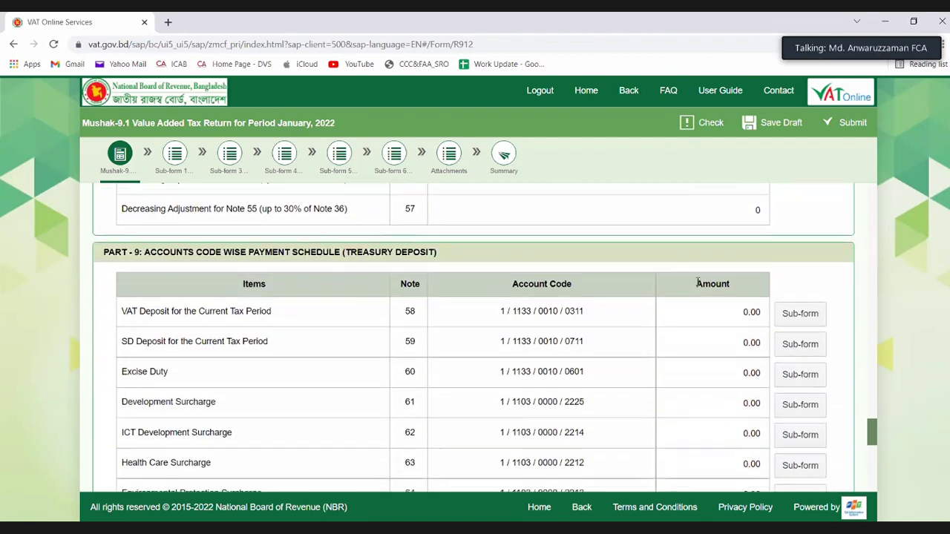
scroll(697, 282, down, 1)
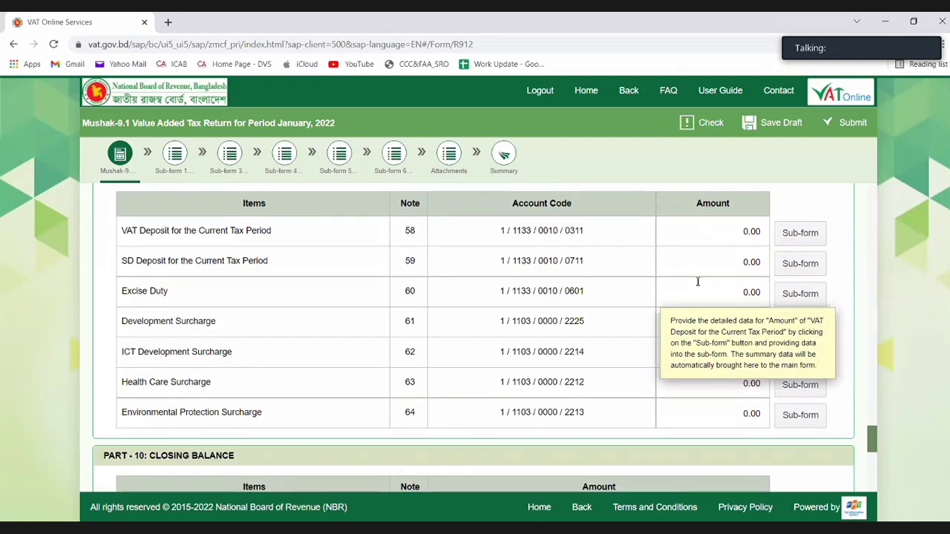
scroll(696, 282, up, 1)
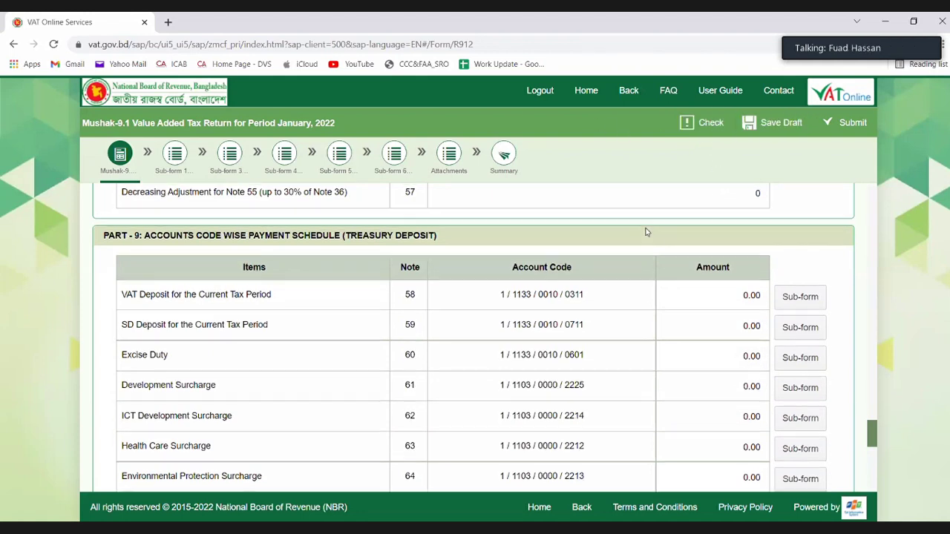
Step: Review the treasury deposit lines, adjustments, Part 4 input tax notes and Part 3 sales totals back up the main form
scroll(645, 229, up, 5)
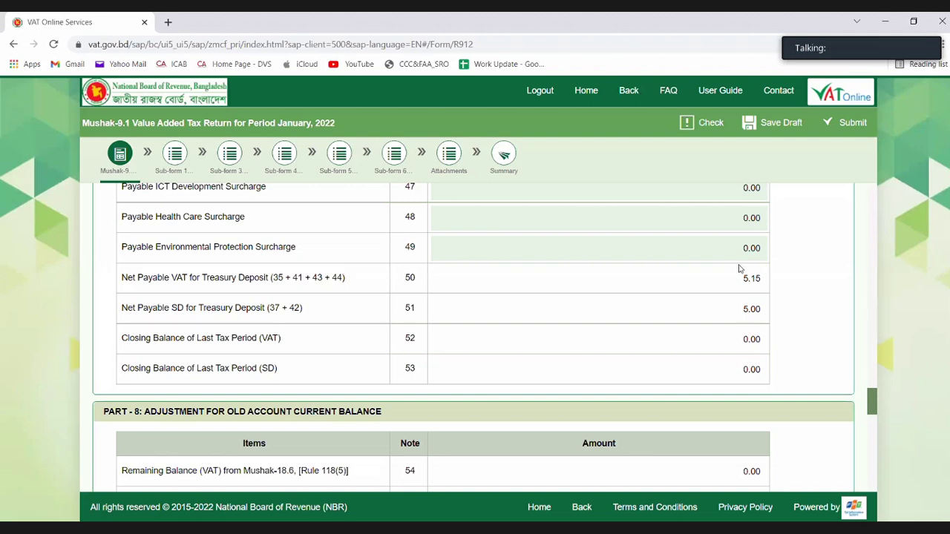
scroll(740, 267, up, 6)
scroll(636, 206, up, 3)
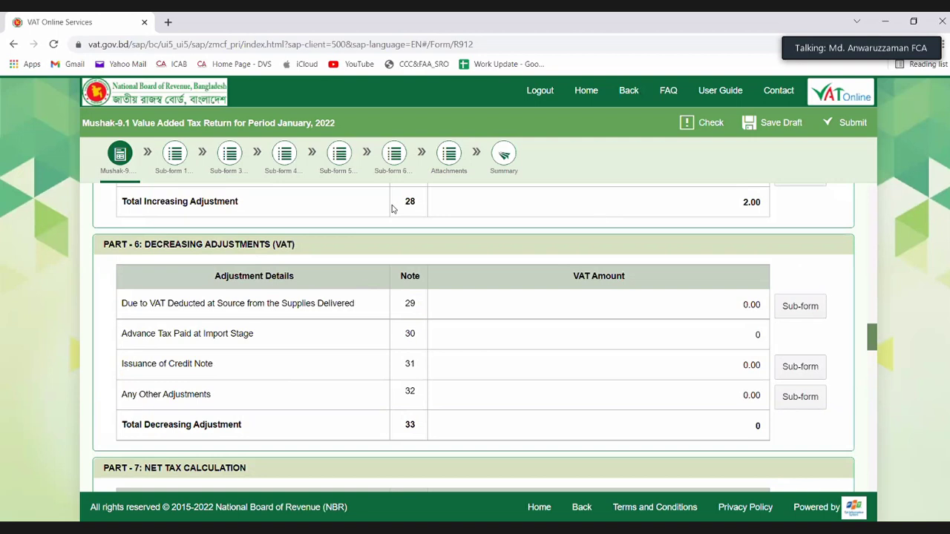
scroll(455, 276, up, 2)
scroll(457, 273, up, 4)
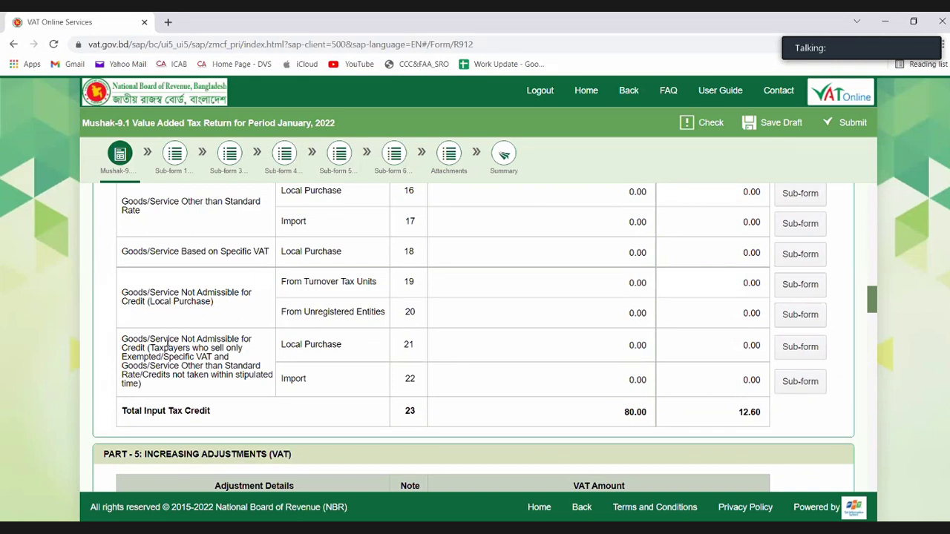
scroll(168, 344, up, 1)
scroll(168, 343, up, 1)
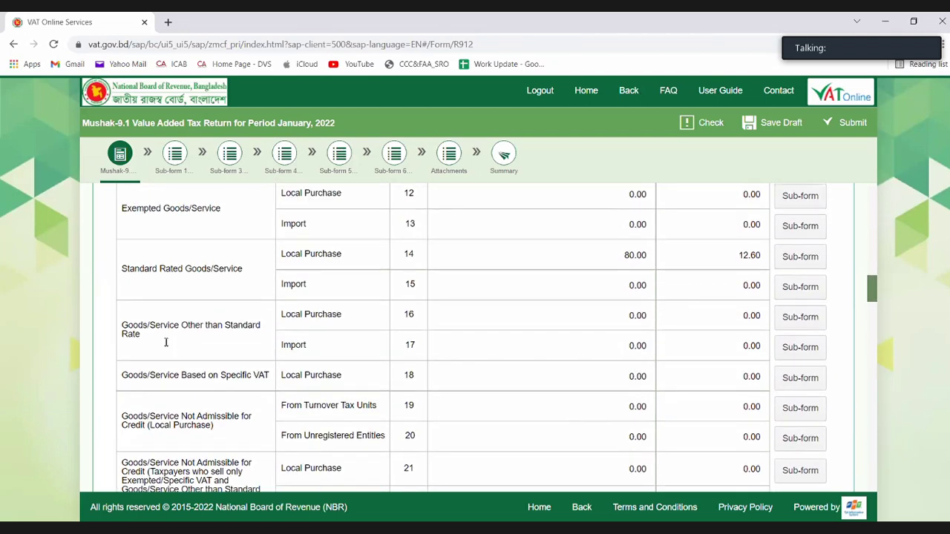
scroll(166, 342, up, 1)
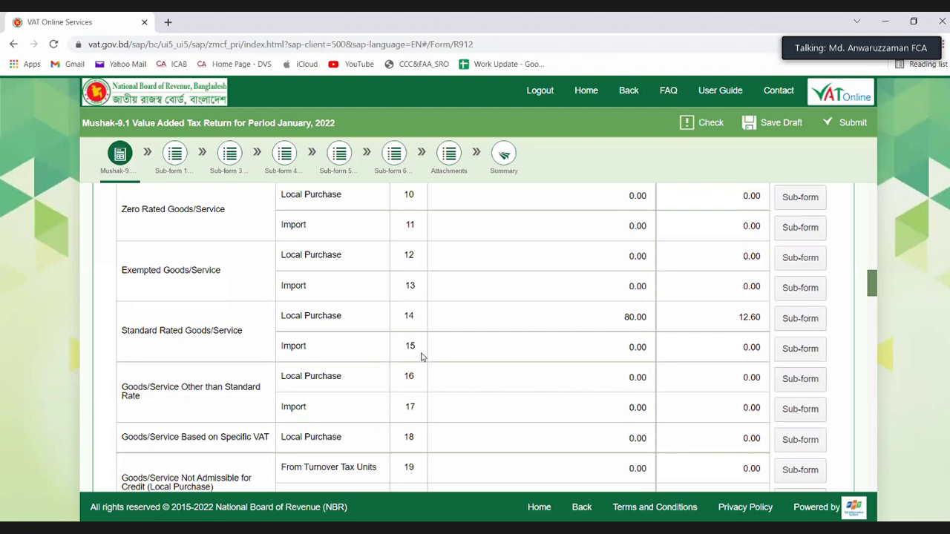
scroll(394, 271, up, 2)
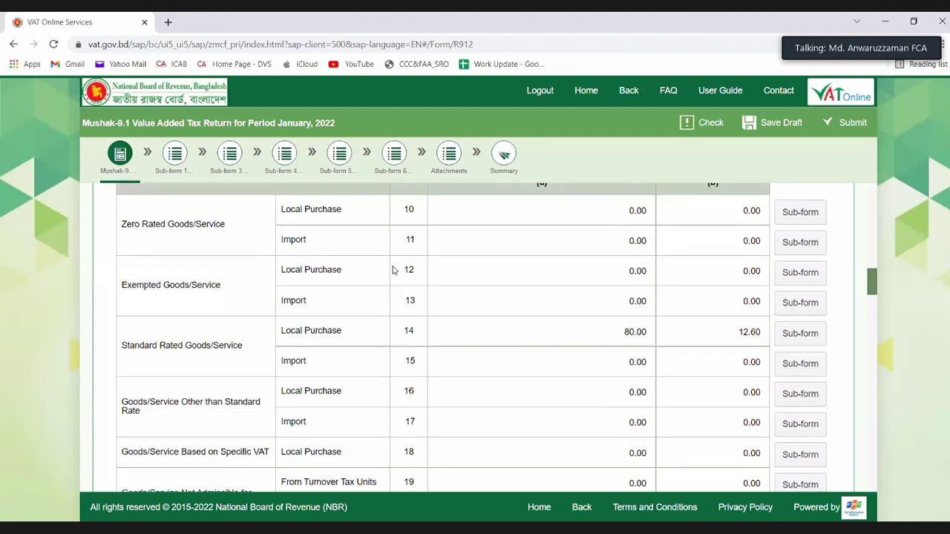
scroll(394, 271, up, 4)
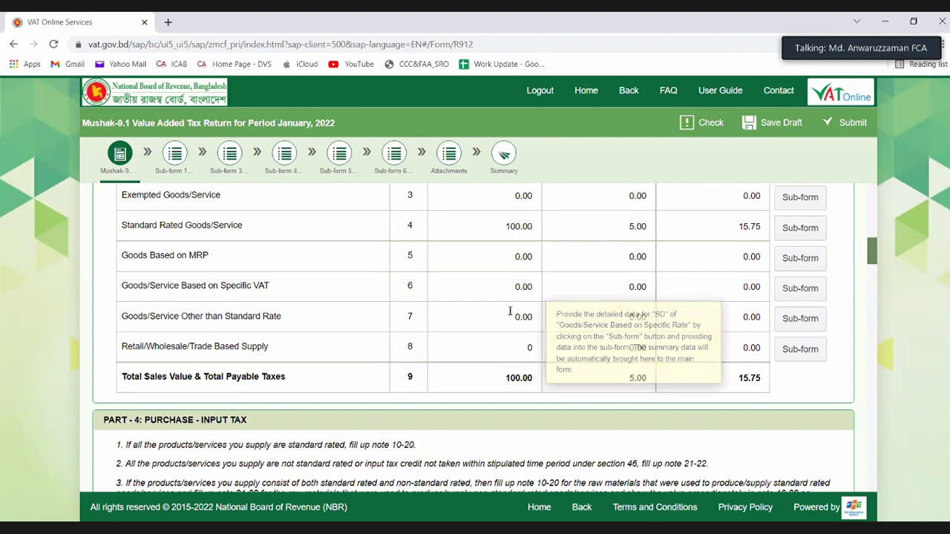
scroll(510, 312, down, 5)
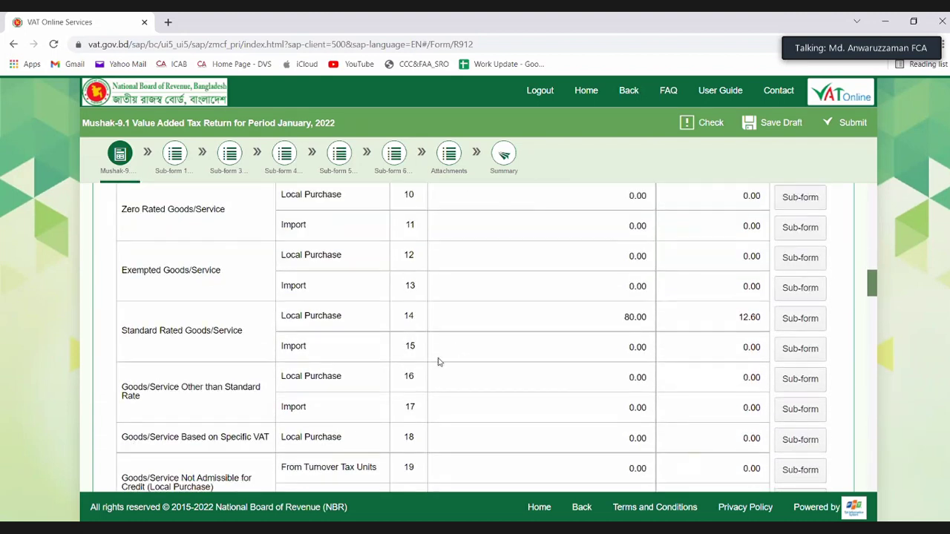
Step: Examine the standard-rated, other-rate and non-admissible purchase notes 14 to 20 in the Part 4 input tax table
scroll(439, 358, down, 1)
drag(294, 313, 353, 321)
click(409, 315)
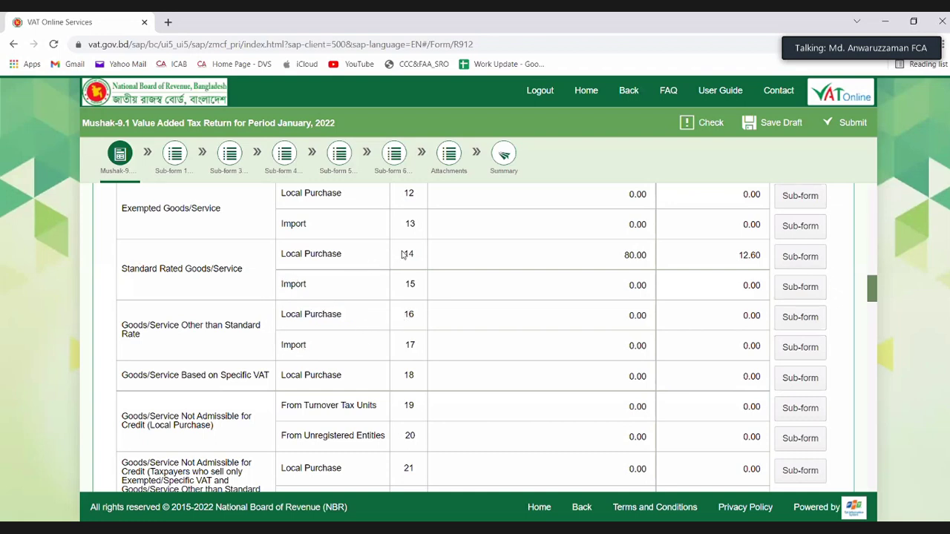
double_click(408, 286)
double_click(409, 344)
double_click(410, 436)
click(383, 332)
scroll(383, 331, up, 2)
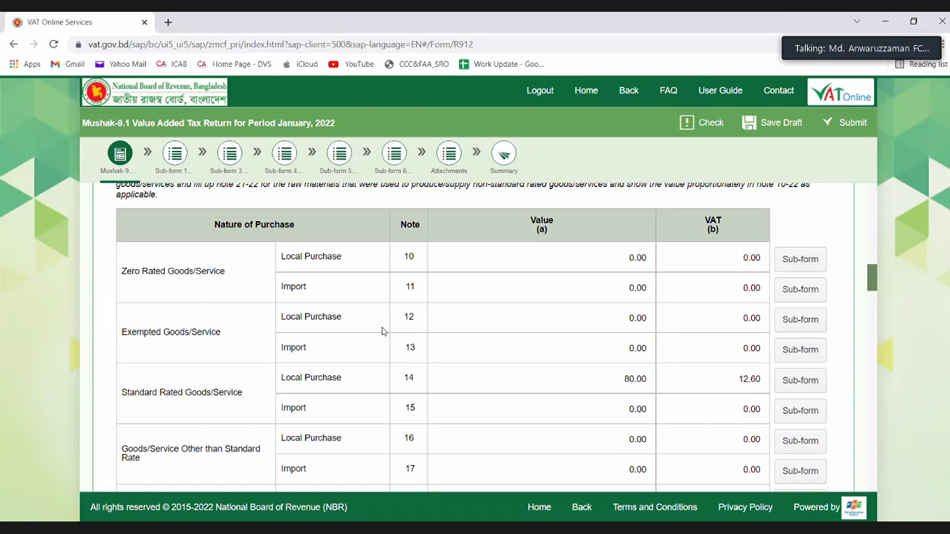
Step: Leave the return after looking down to the Part 12 declaration, discard the entered data, and reopen the January 2022 Mushak-9.1 return
scroll(382, 332, down, 15)
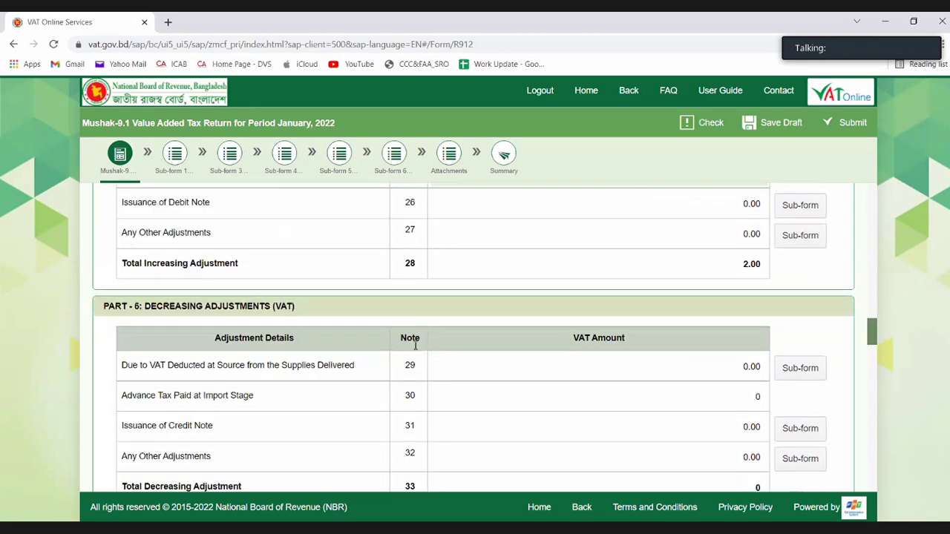
scroll(416, 346, down, 20)
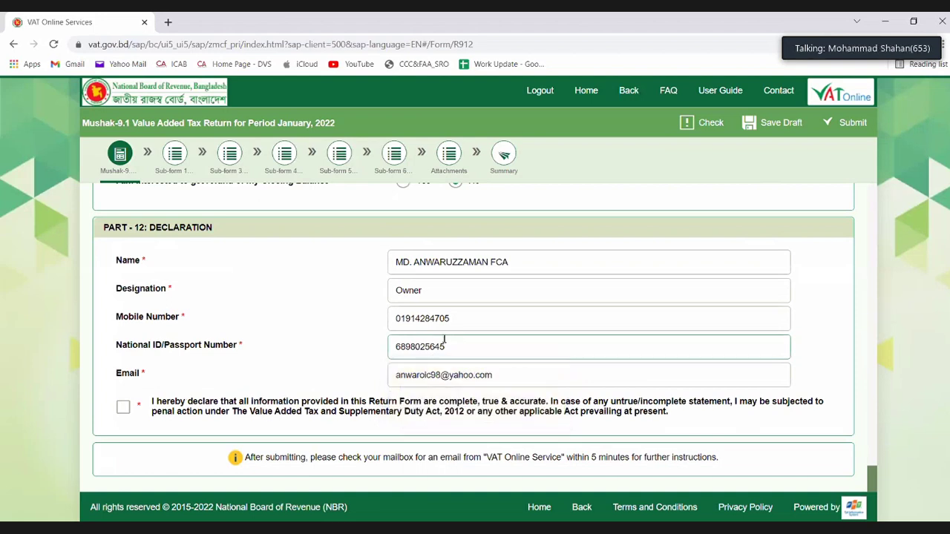
scroll(509, 311, up, 1)
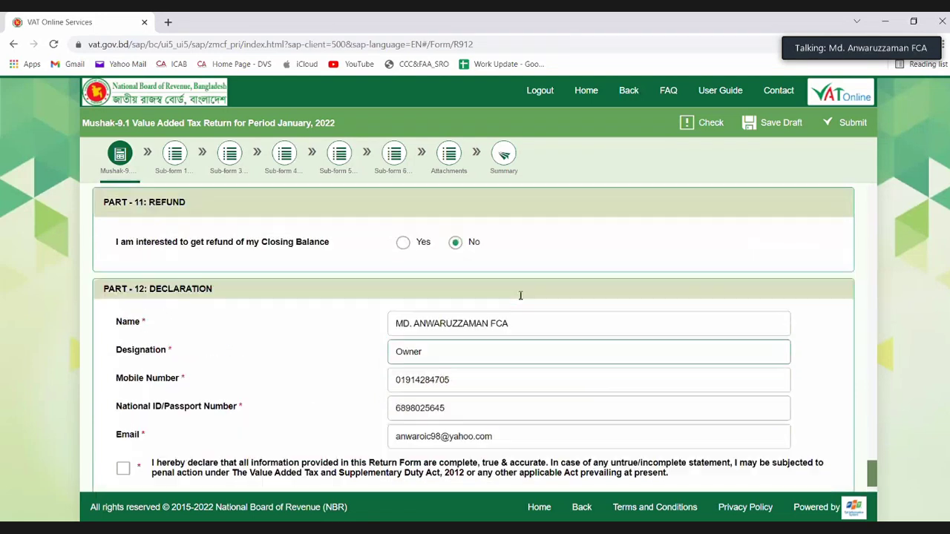
click(620, 93)
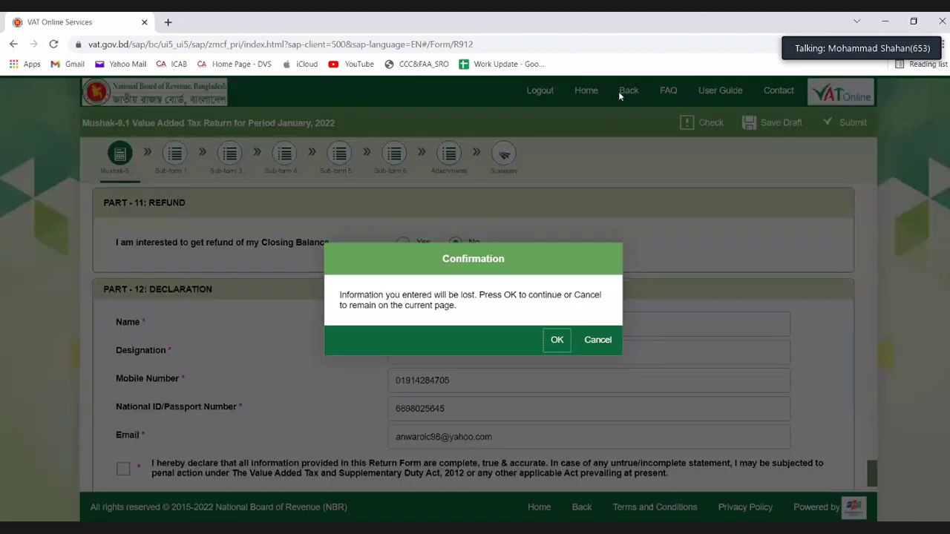
click(557, 342)
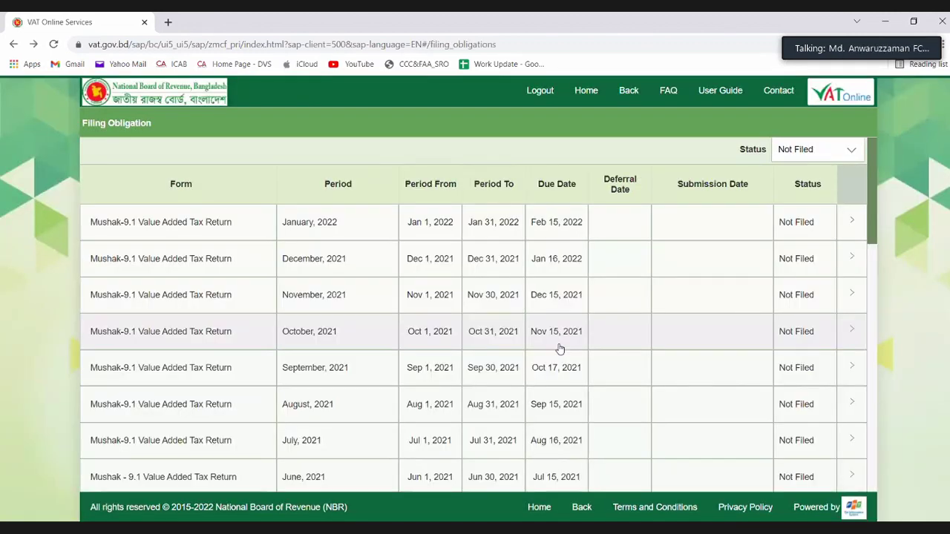
click(543, 231)
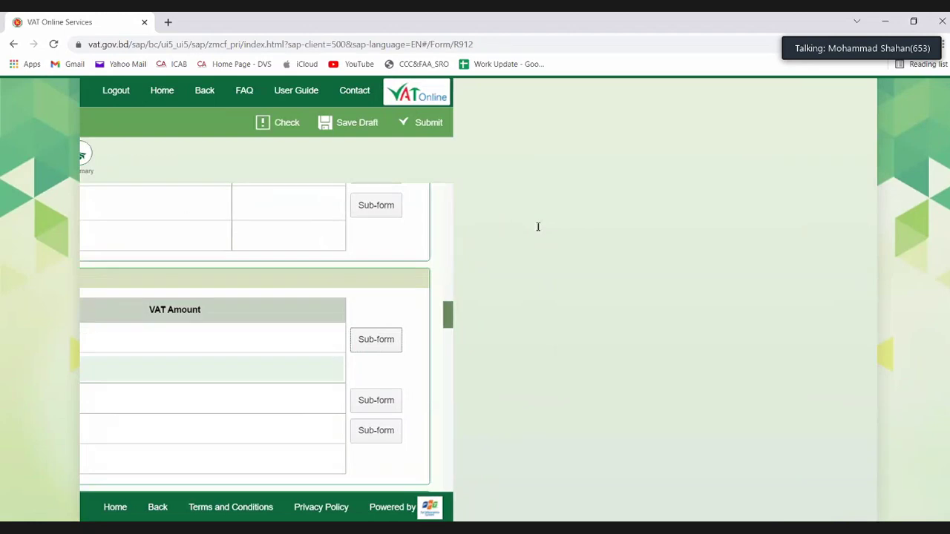
Step: Examine the Part 3 supply notes, focusing on note 3 for exempted goods and services
scroll(470, 279, up, 10)
scroll(471, 279, up, 1)
scroll(472, 276, down, 1)
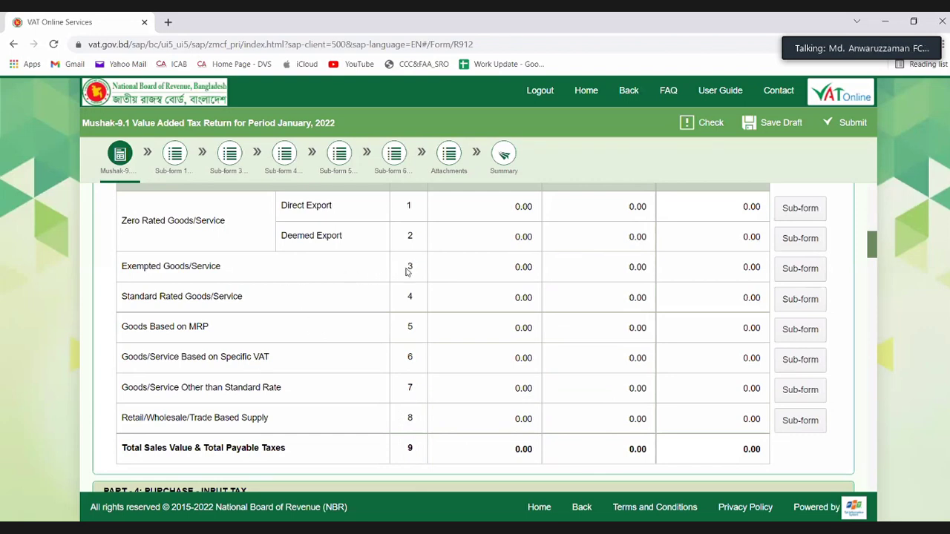
drag(408, 267, 414, 270)
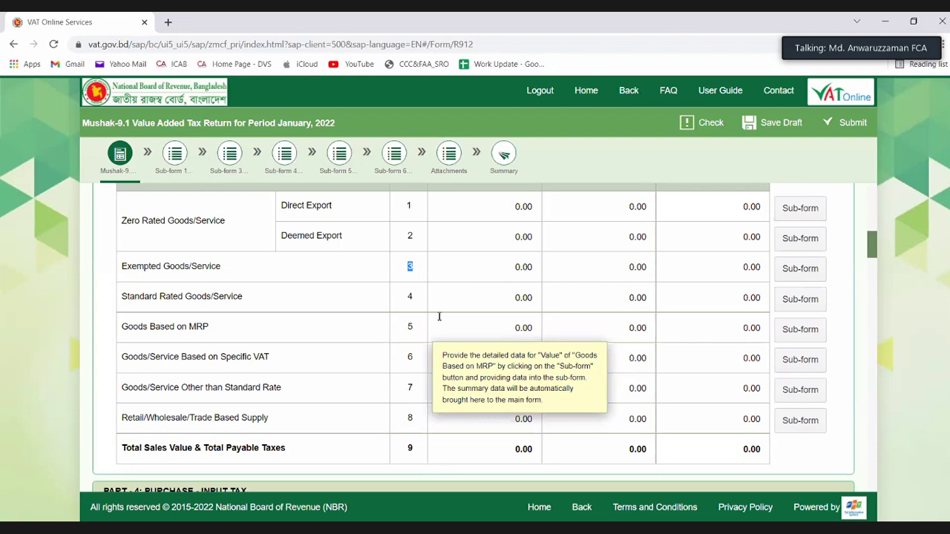
scroll(439, 317, down, 2)
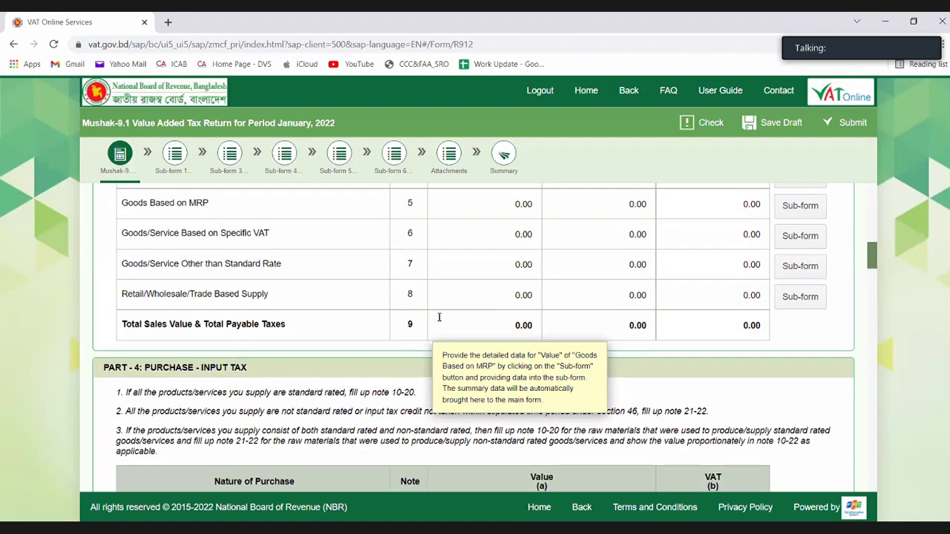
scroll(439, 316, up, 2)
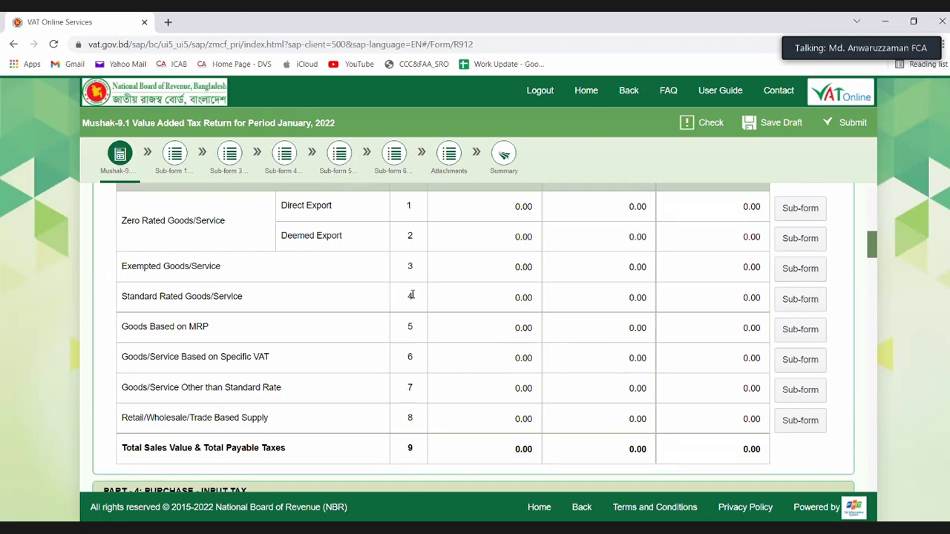
Step: Read through the Part 4 purchase notes to the non-admissible credit description for notes 21 and 22
scroll(412, 295, down, 5)
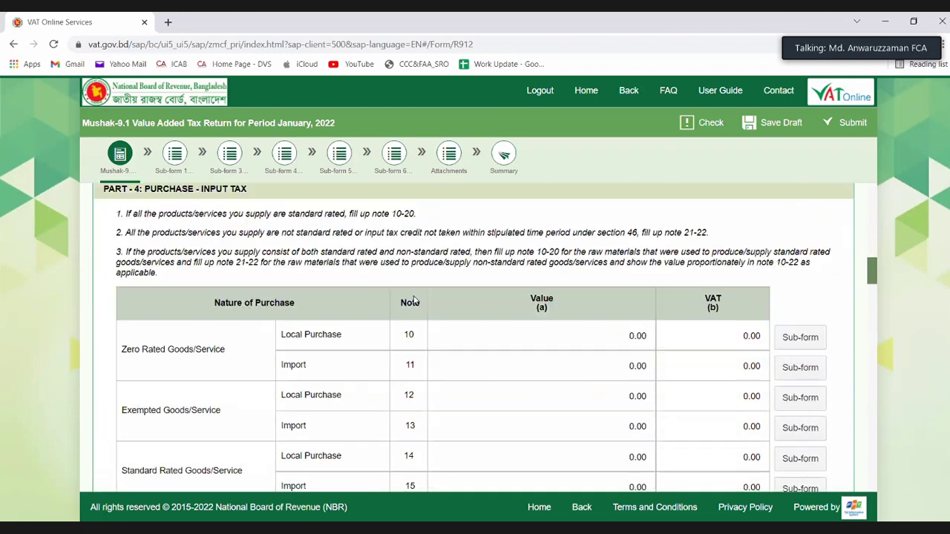
scroll(413, 295, down, 2)
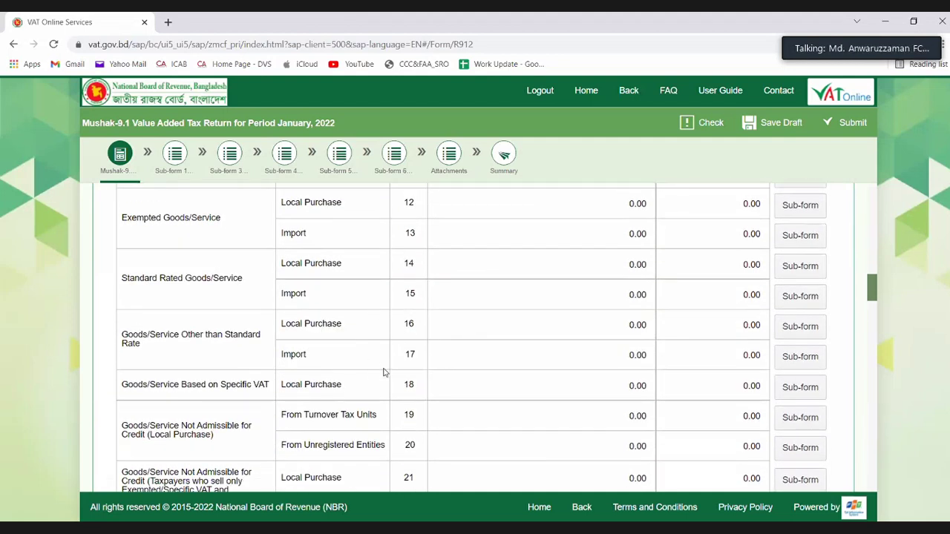
scroll(414, 337, down, 4)
scroll(413, 341, up, 2)
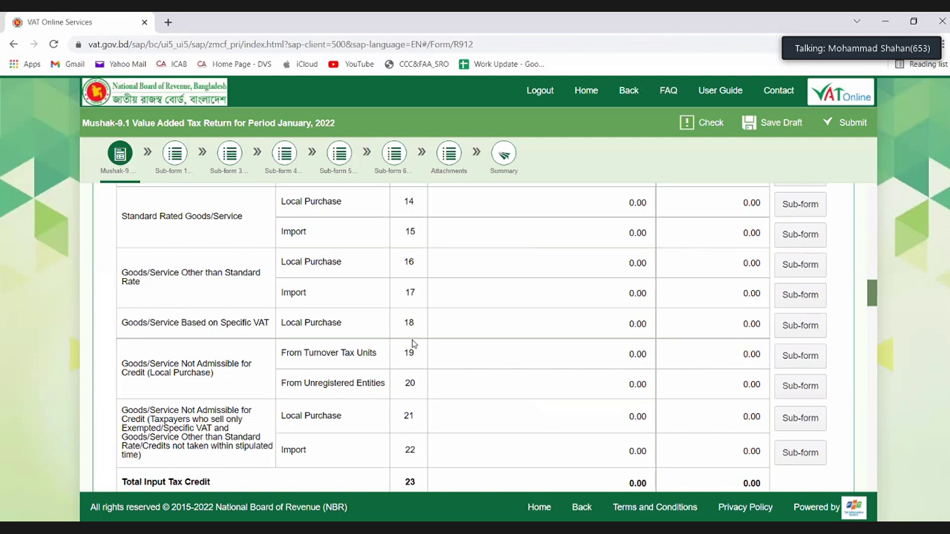
scroll(413, 344, down, 2)
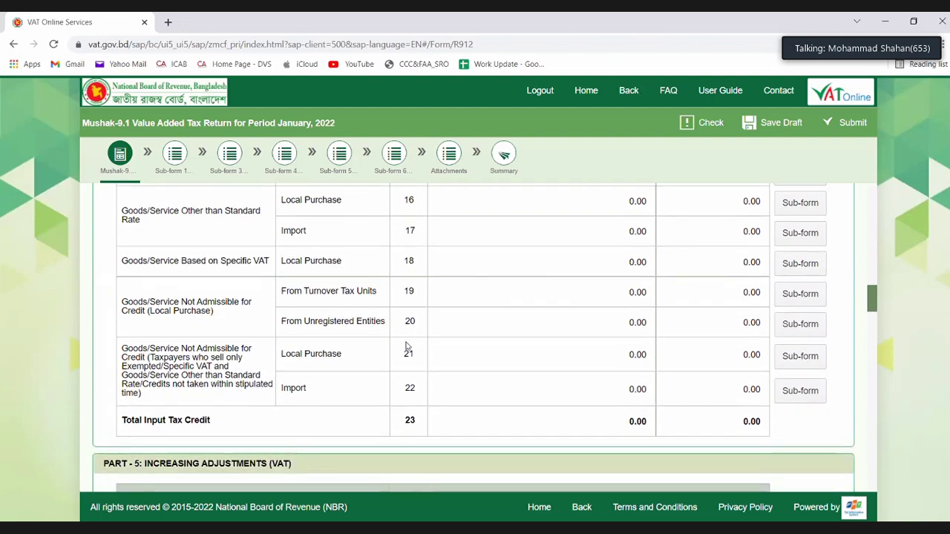
drag(133, 351, 228, 393)
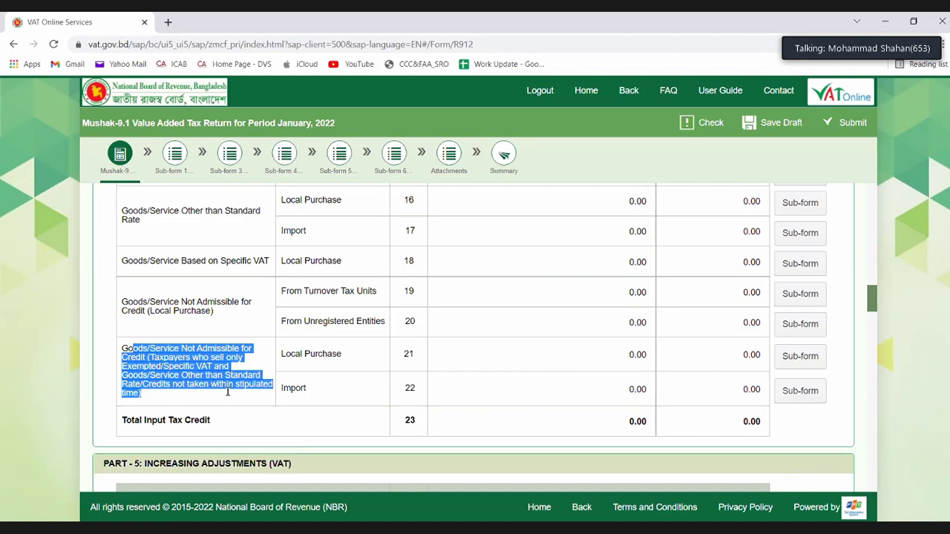
click(410, 352)
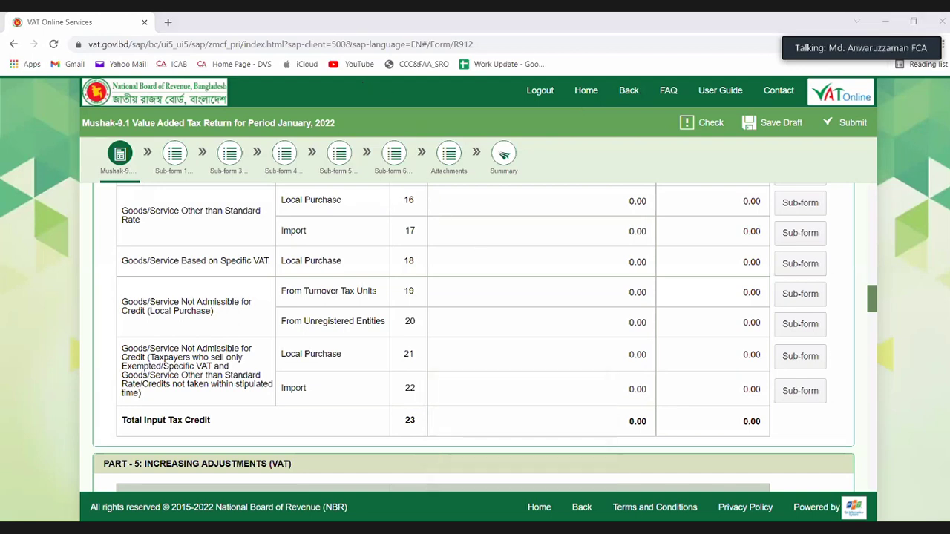
Step: Compare standard-rated supply note 4 in Part 3 with exempted purchase notes 12 and 13 in Part 4
scroll(580, 369, up, 7)
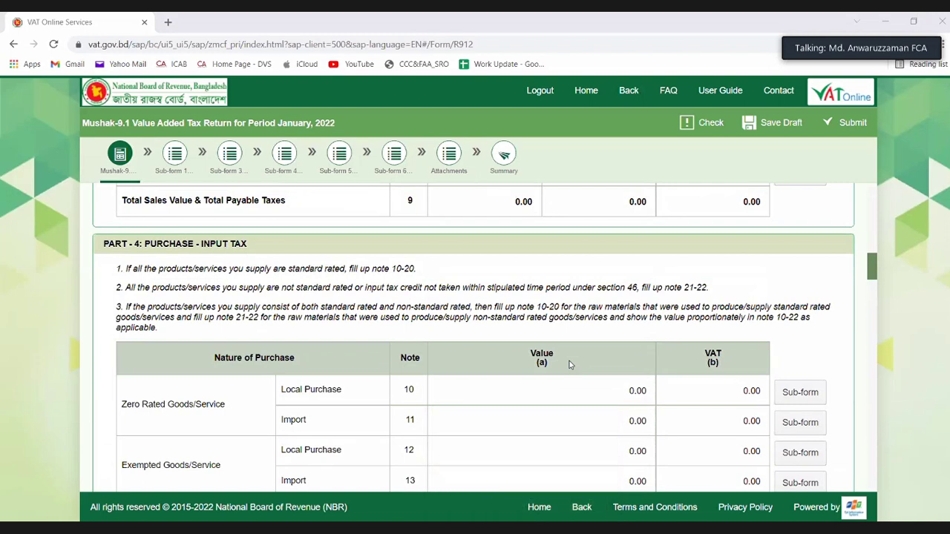
scroll(569, 364, up, 3)
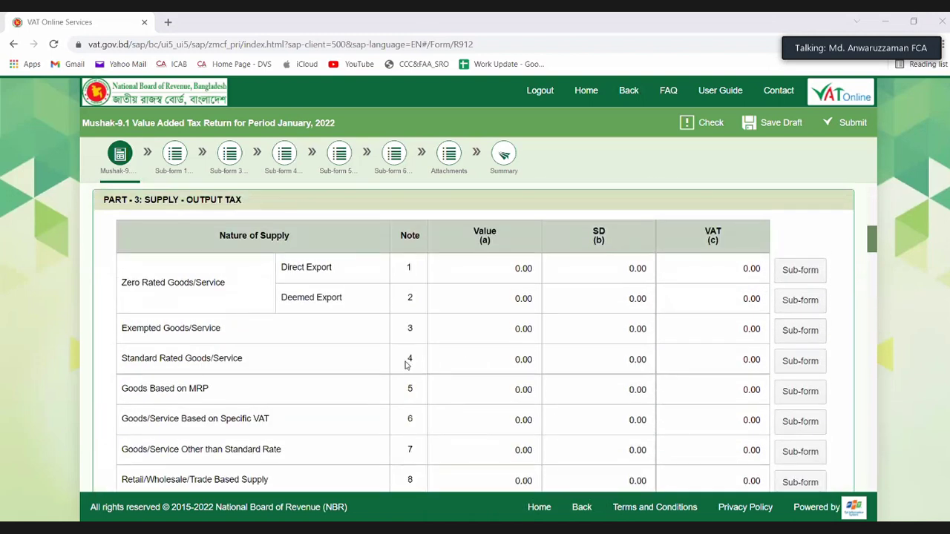
drag(407, 357, 425, 356)
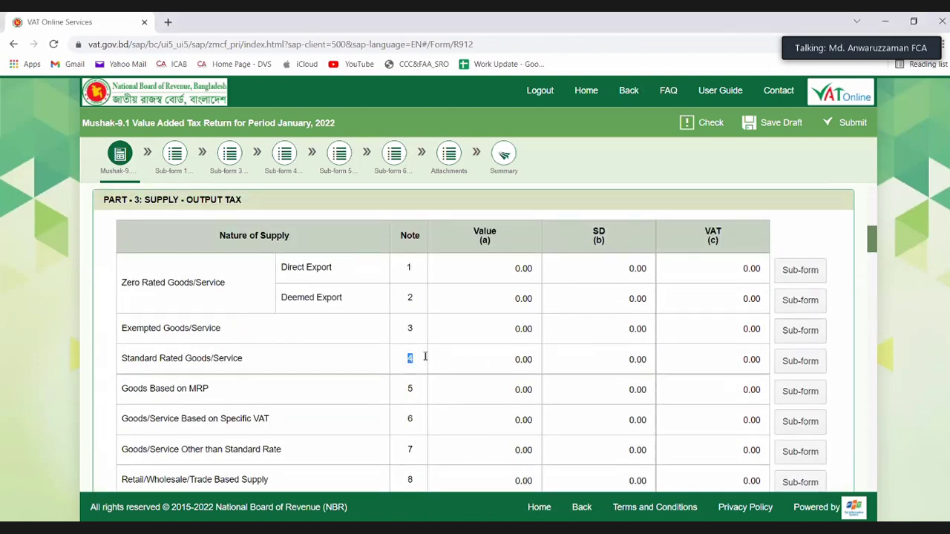
mouse_move(565, 365)
scroll(565, 366, down, 7)
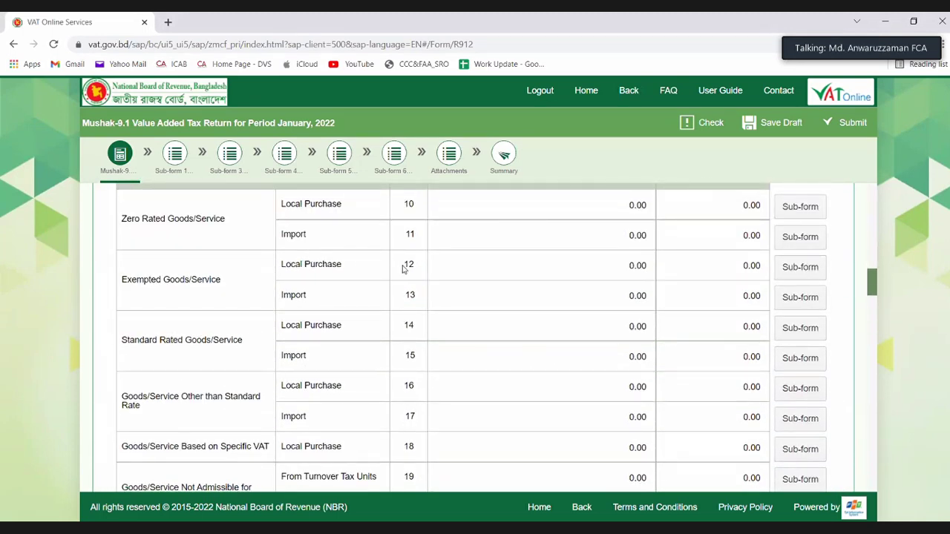
drag(410, 297, 418, 301)
drag(405, 266, 413, 270)
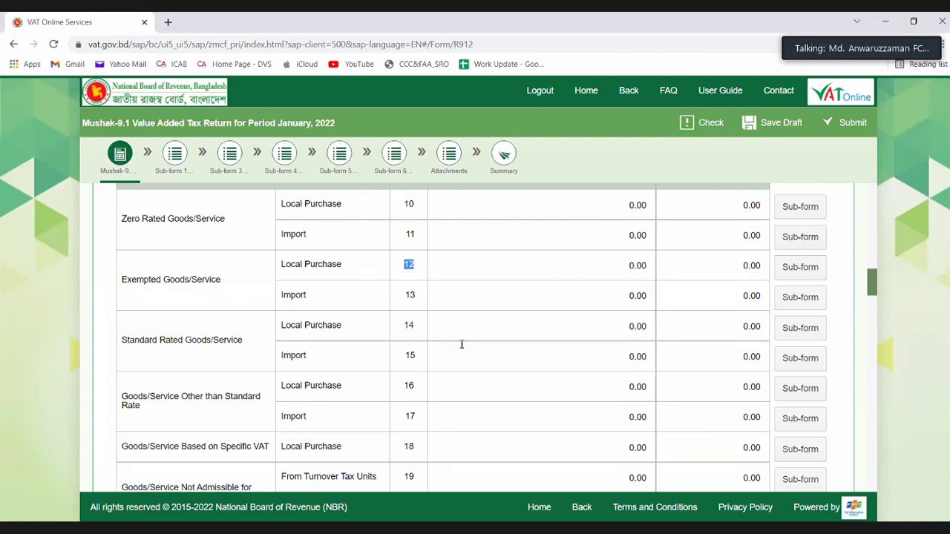
mouse_move(461, 333)
Step: Compare exempted supply note 3 in Part 3 with the non-admissible credit notes 21 and 22 in Part 4
scroll(461, 333, up, 4)
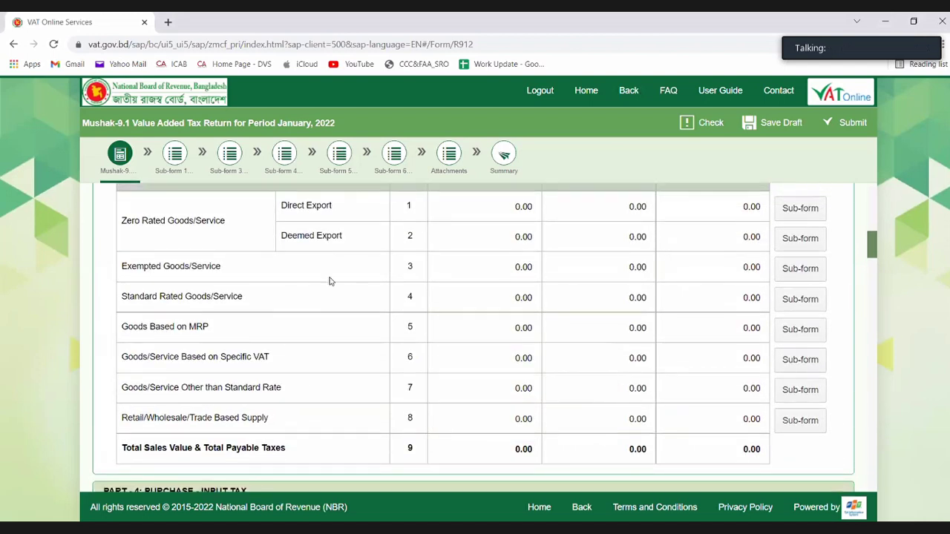
drag(407, 267, 417, 274)
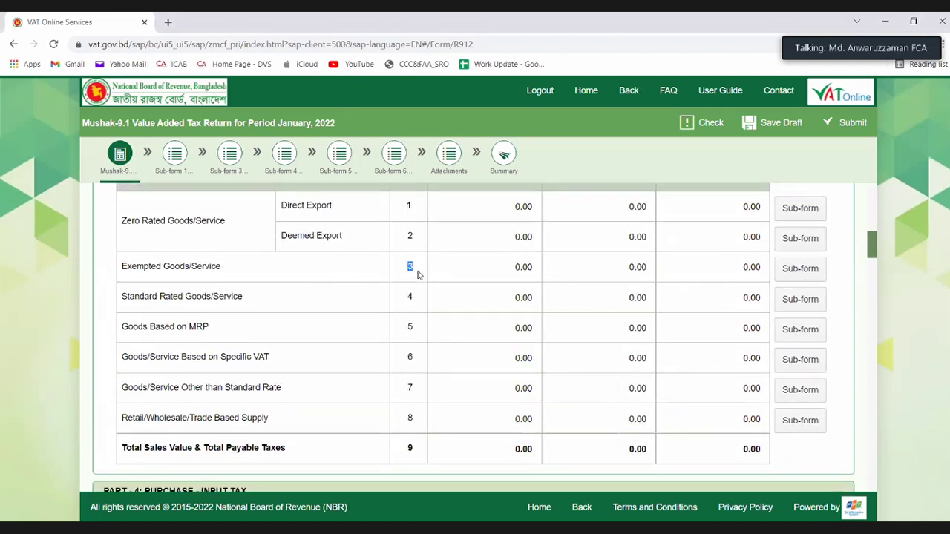
scroll(498, 334, down, 2)
scroll(498, 334, down, 3)
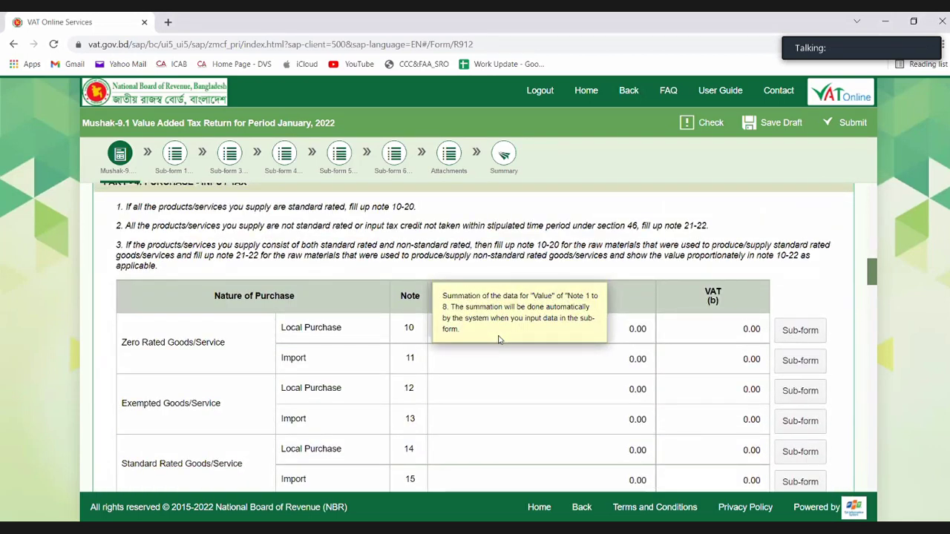
scroll(431, 370, down, 7)
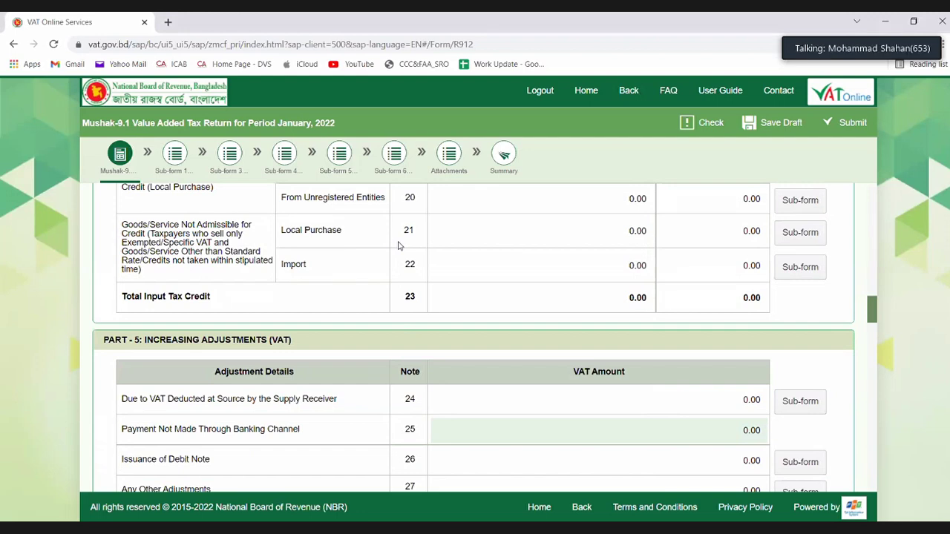
drag(128, 227, 246, 269)
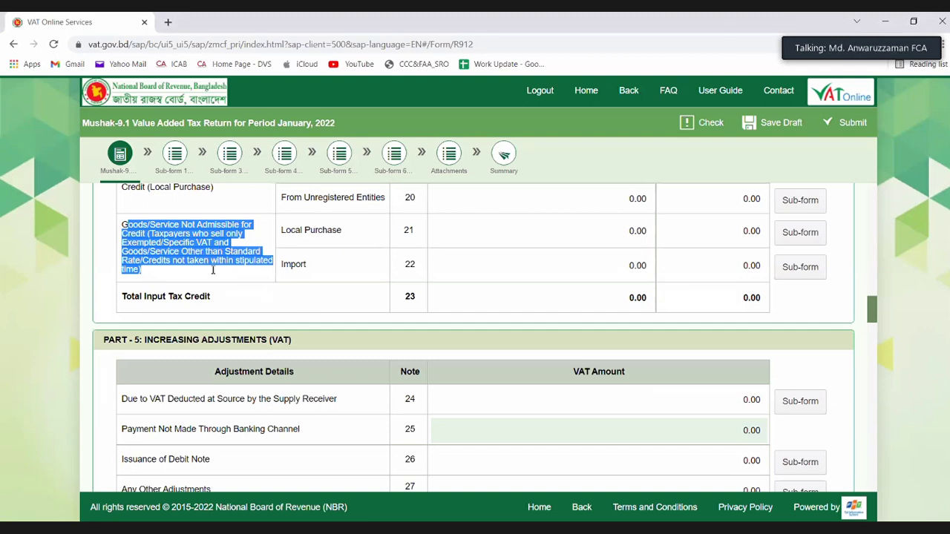
click(318, 296)
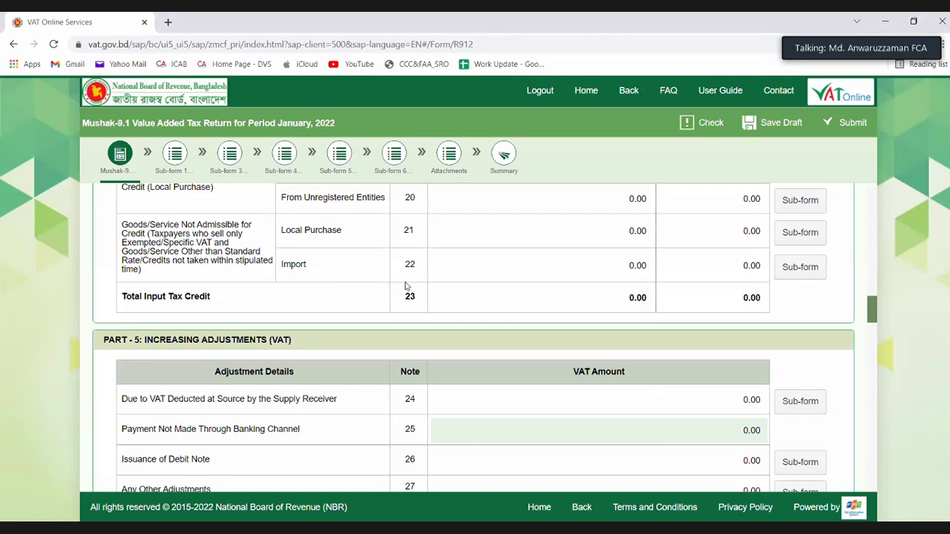
mouse_move(486, 288)
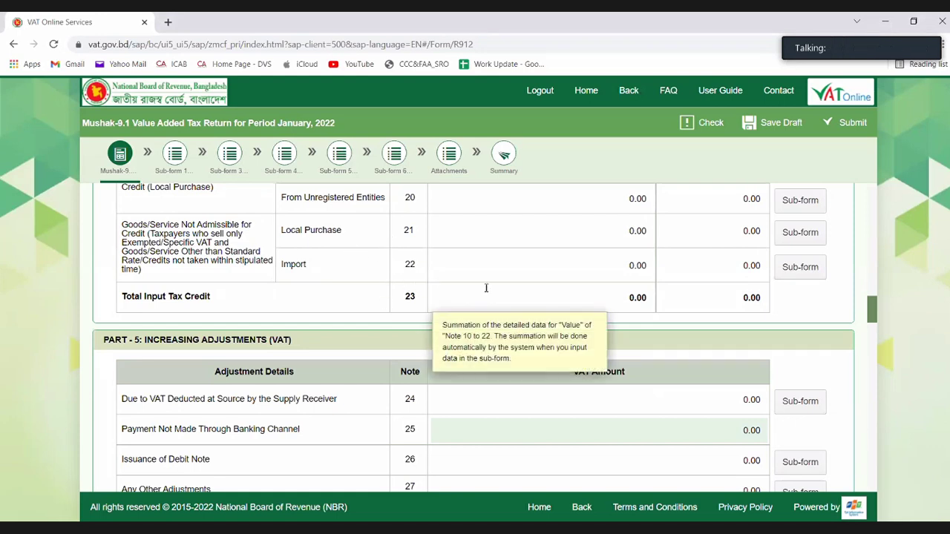
Step: Open the Forms list from the portal's home page and examine the options of its module and form filters
click(587, 92)
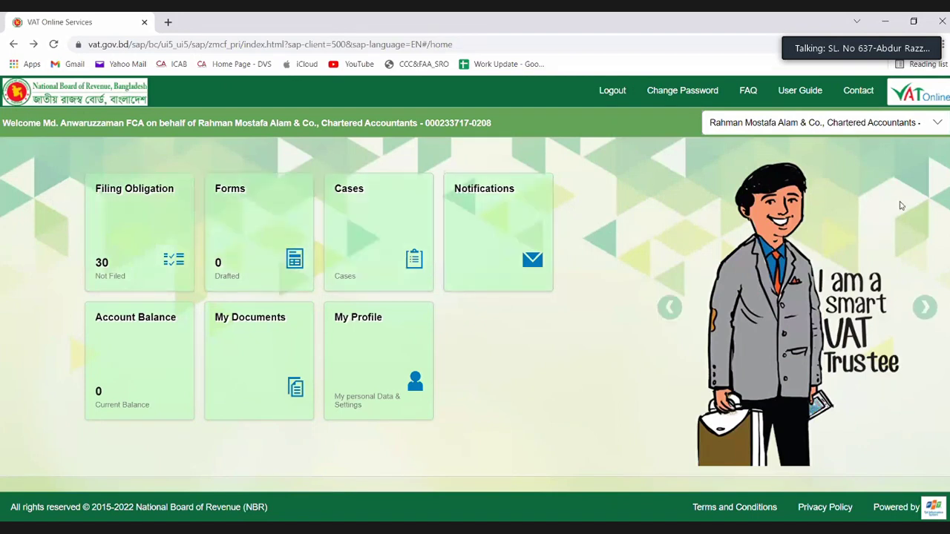
click(291, 220)
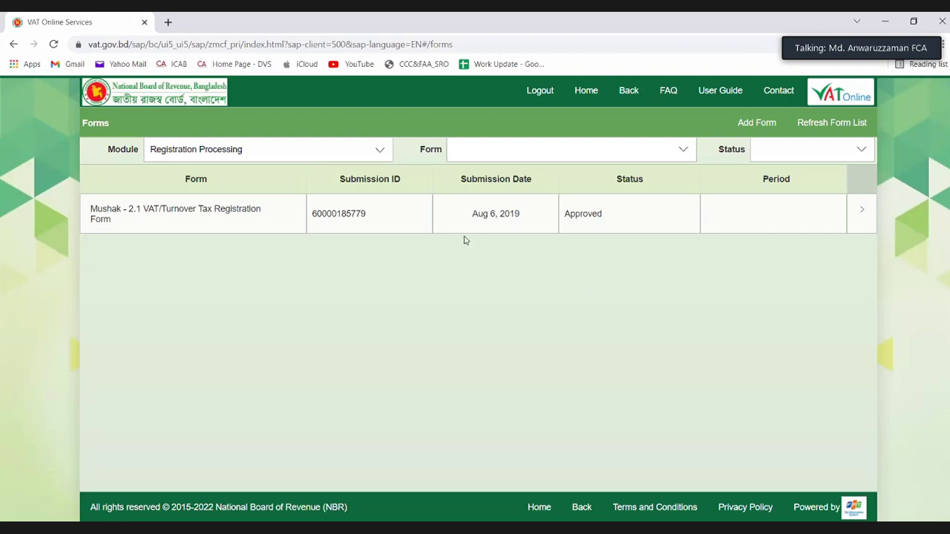
click(380, 151)
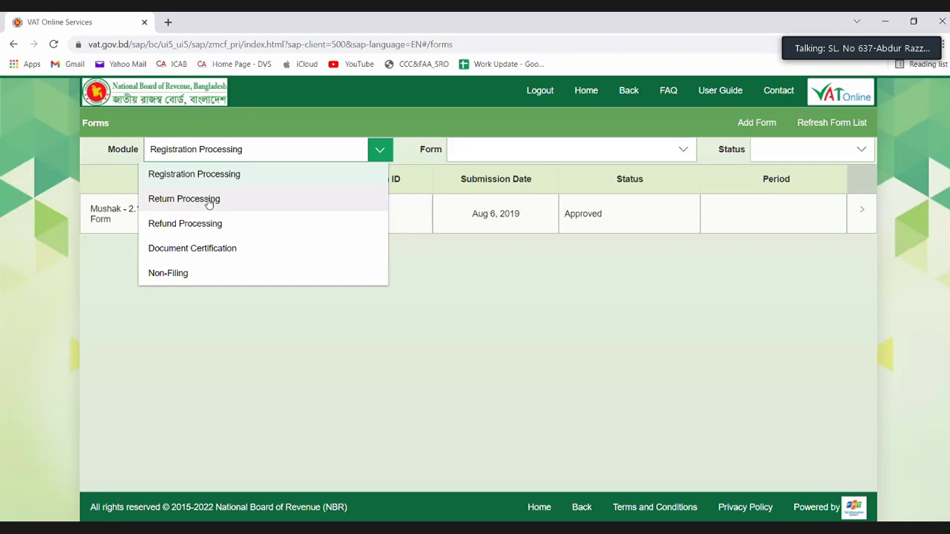
click(374, 368)
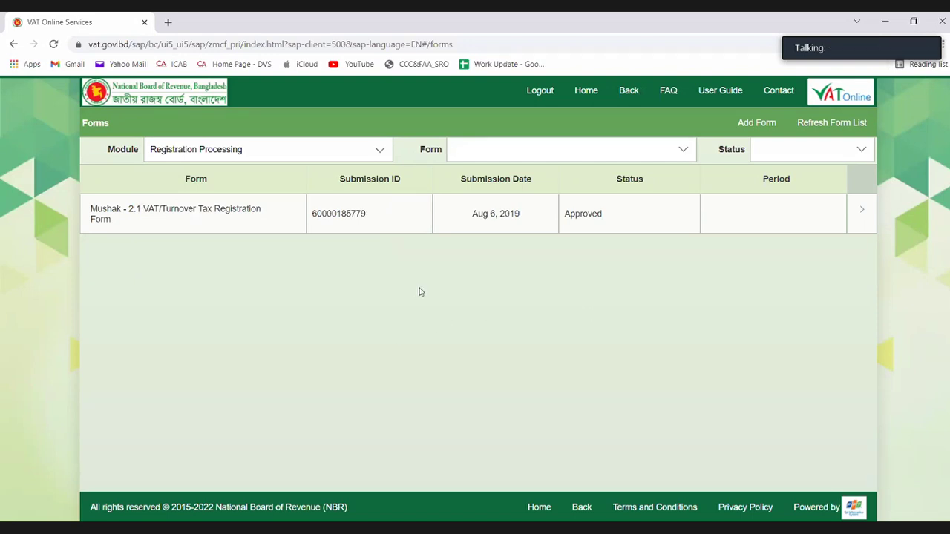
click(684, 150)
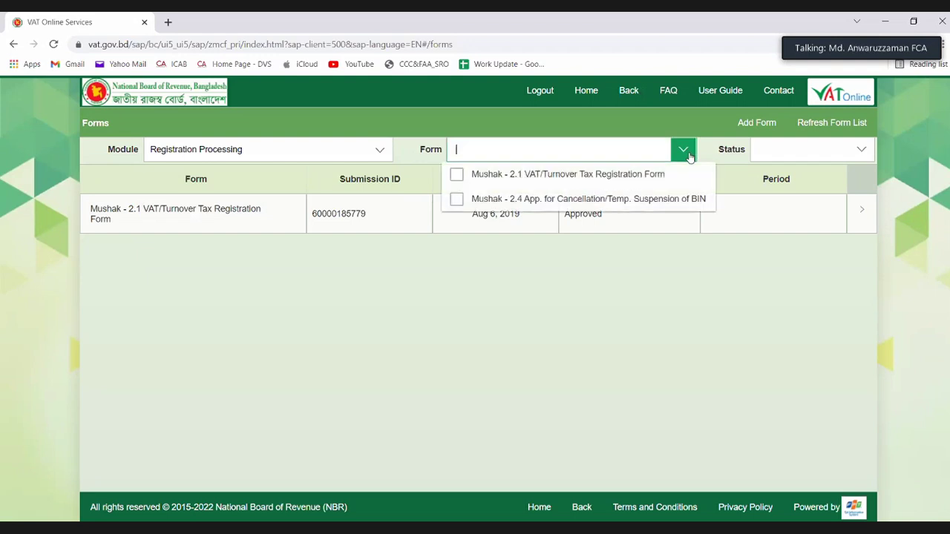
click(756, 125)
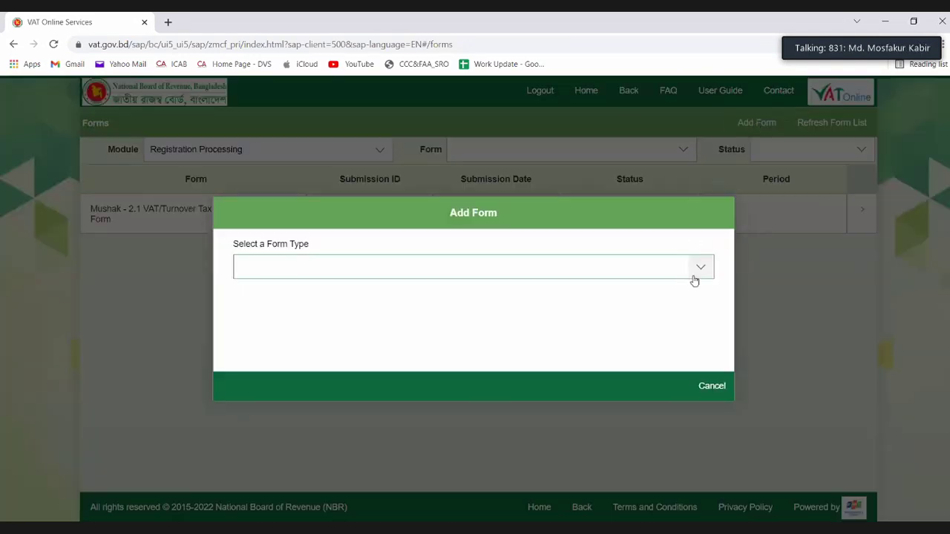
click(701, 270)
click(382, 341)
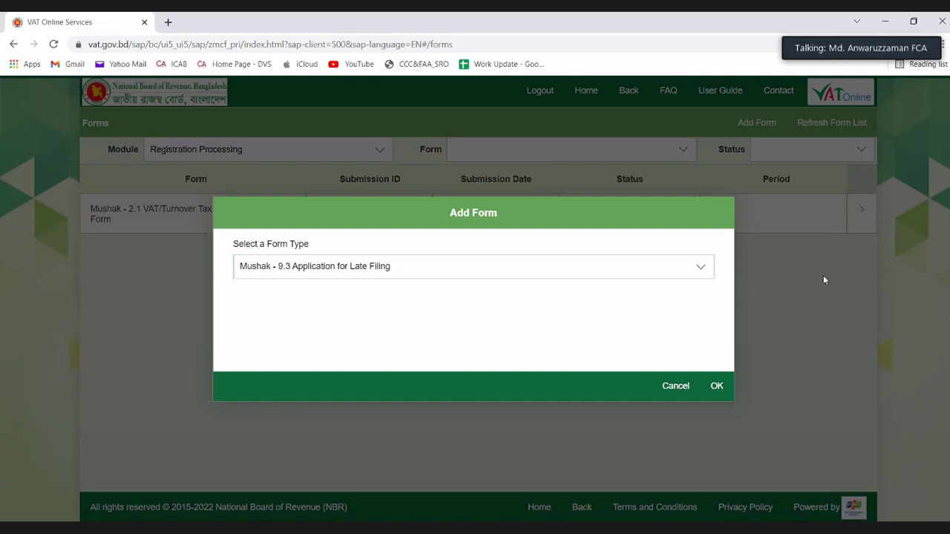
click(675, 386)
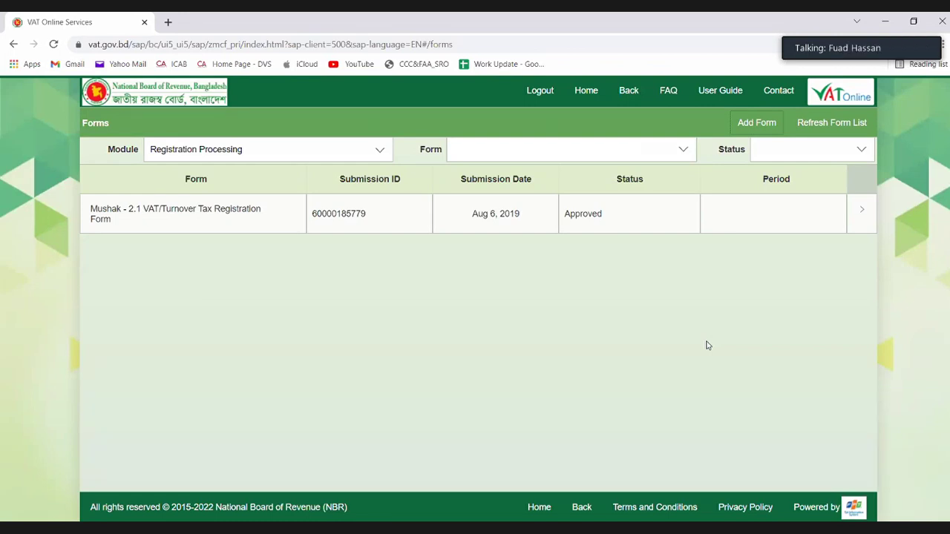
Step: Set the Forms list module to Return Processing and add a Mushak - 9.3 Application for Late Filing
click(381, 151)
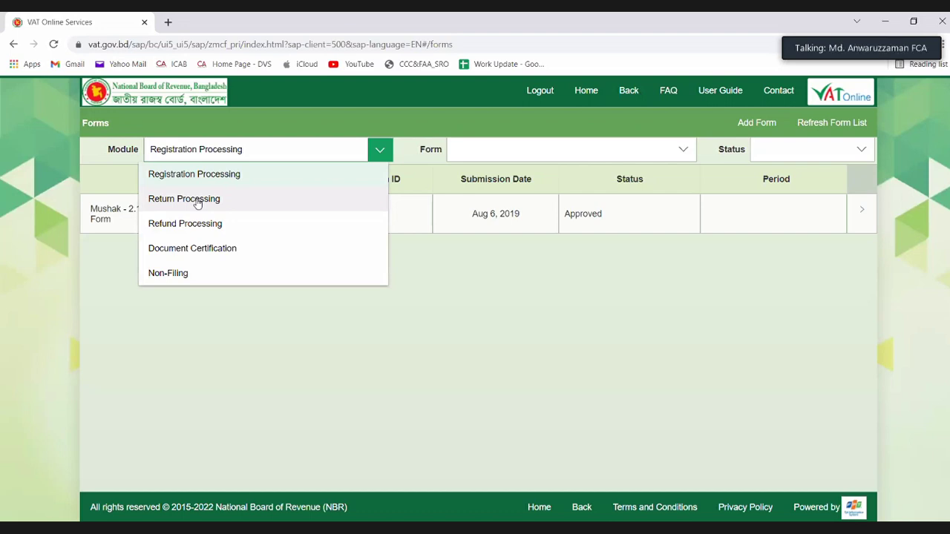
click(197, 200)
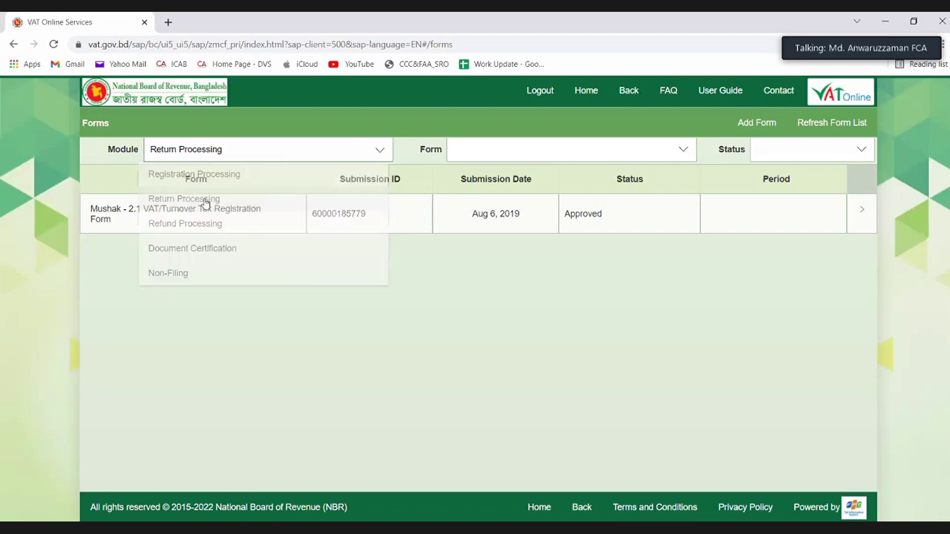
click(748, 128)
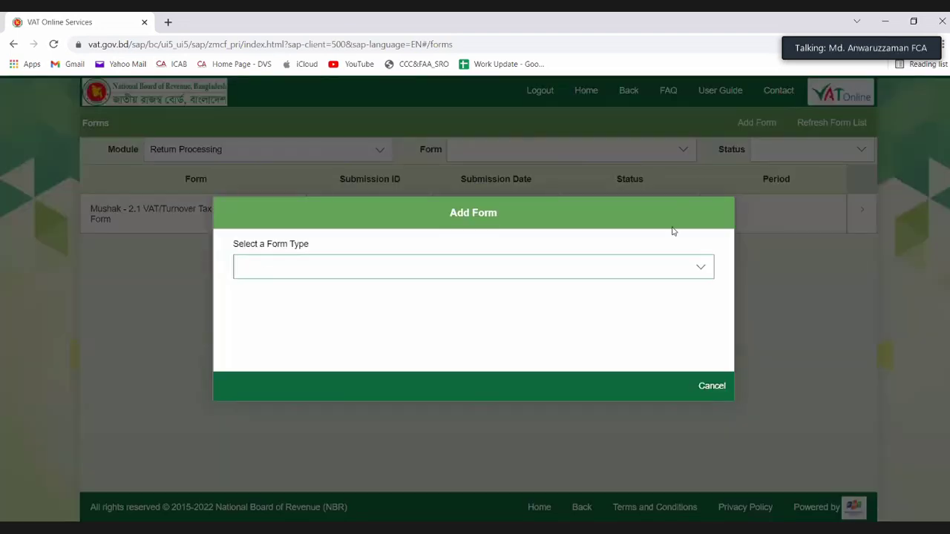
click(699, 268)
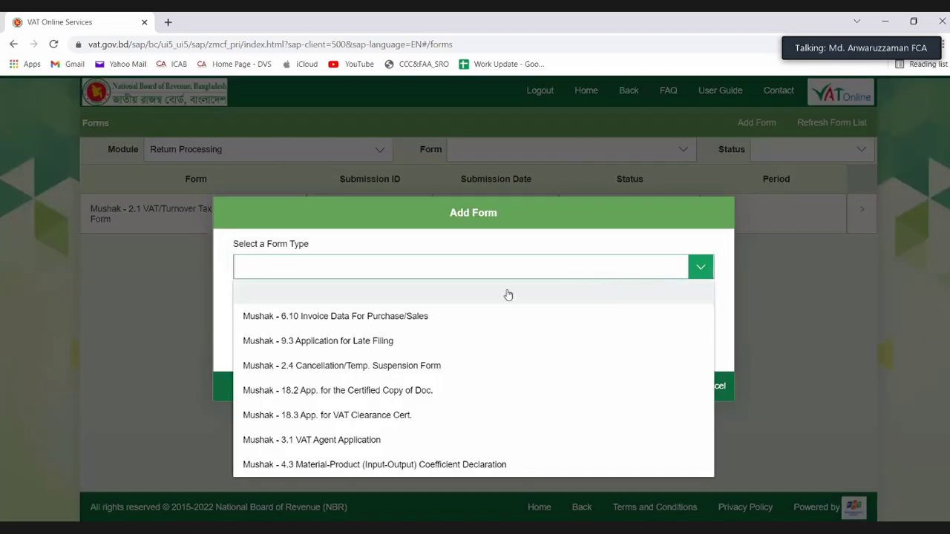
click(364, 347)
click(716, 386)
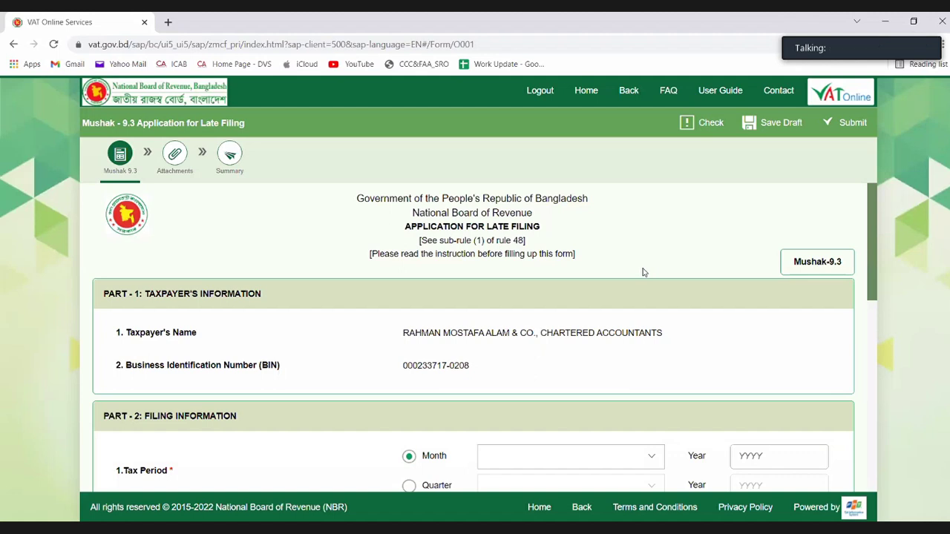
Step: Read through the late filing application from the taxpayer's information to the Part 4 declaration
scroll(642, 271, down, 1)
scroll(643, 272, up, 1)
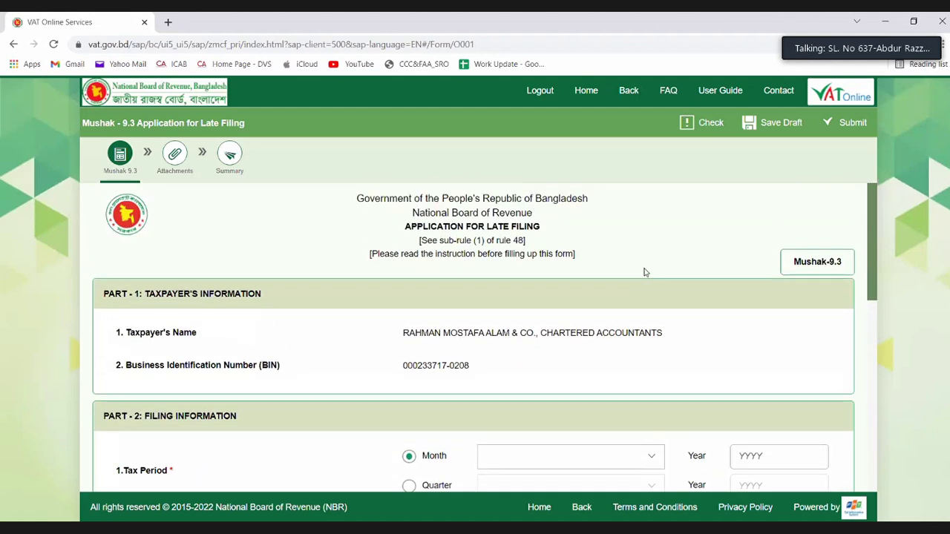
scroll(644, 272, down, 2)
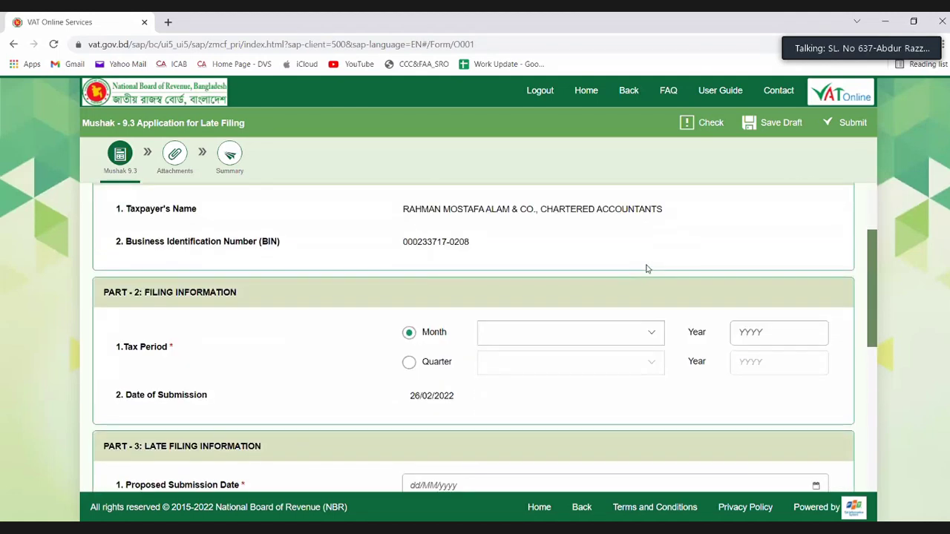
scroll(647, 267, down, 1)
scroll(646, 265, down, 4)
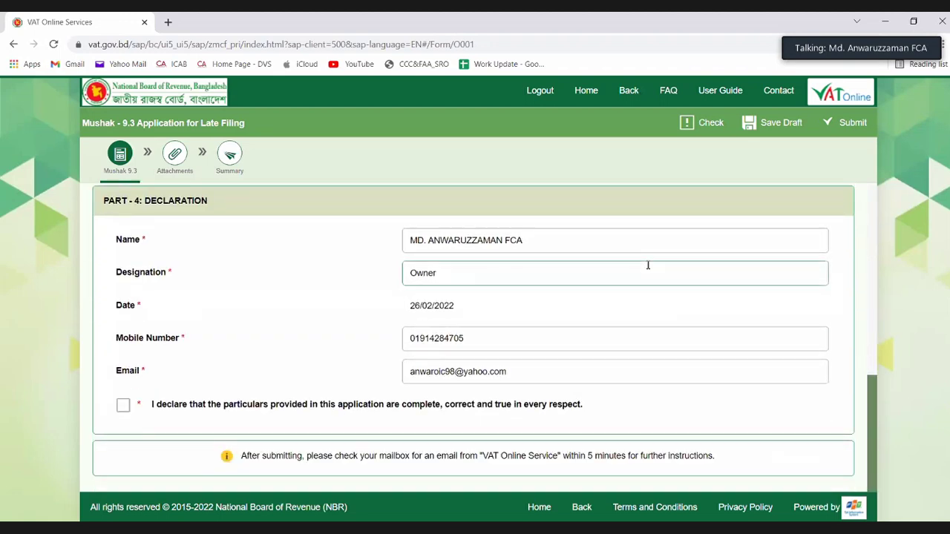
scroll(647, 265, up, 6)
scroll(648, 265, up, 1)
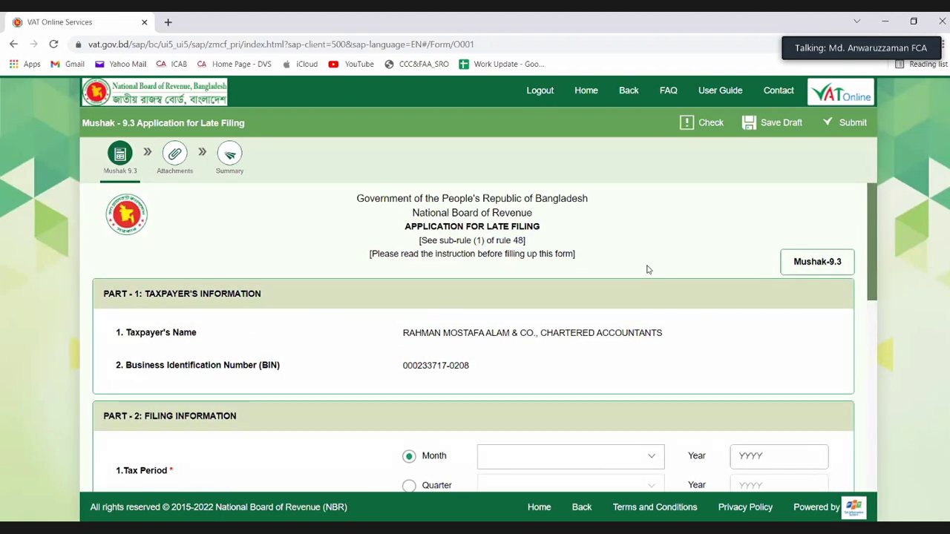
Step: Set the monthly tax period in Part 2 of the late filing application to January 2022
scroll(647, 269, down, 1)
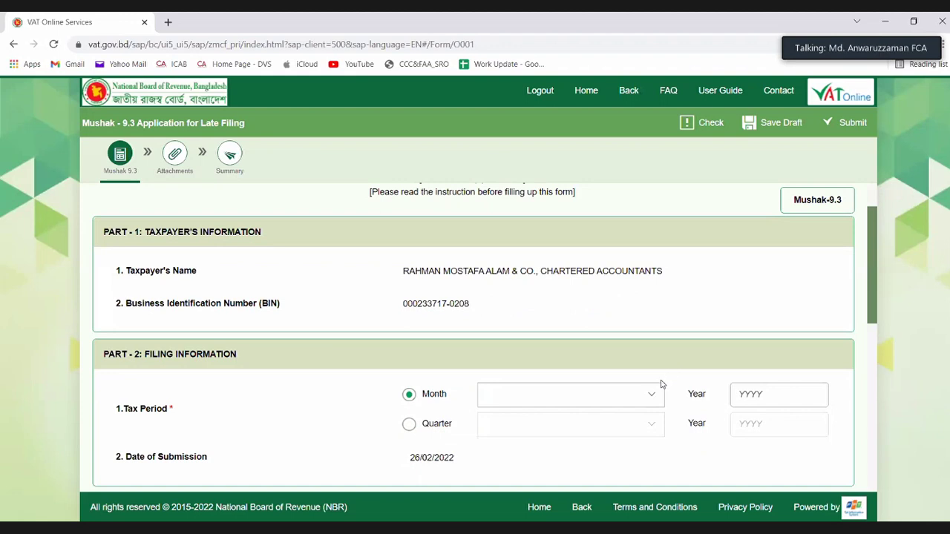
click(654, 401)
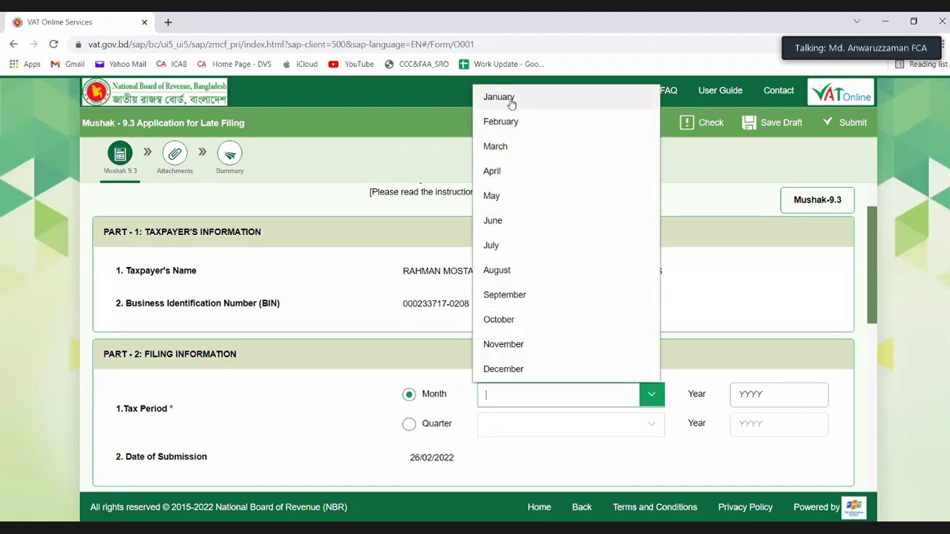
click(510, 104)
click(782, 399)
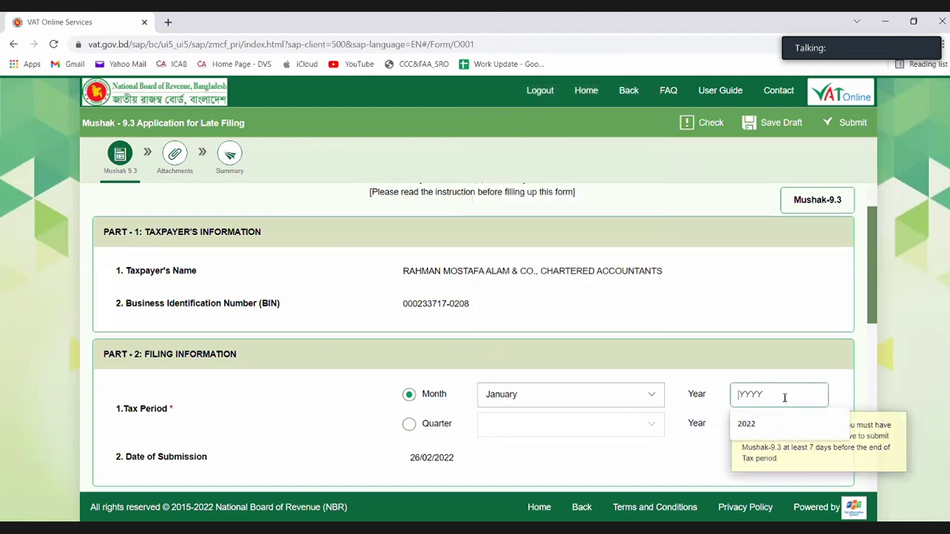
click(751, 426)
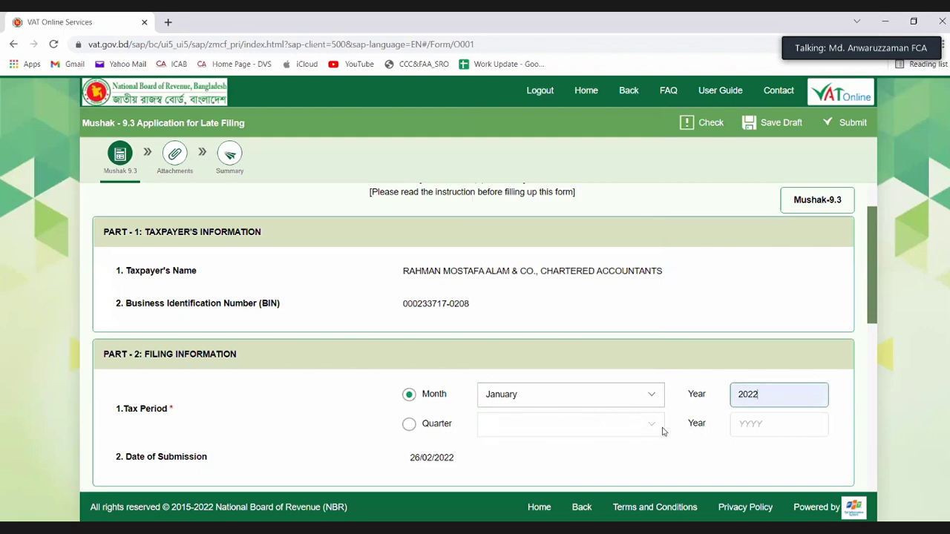
Step: Set the proposed submission date in Part 3 to 09/03/2022
scroll(543, 431, down, 3)
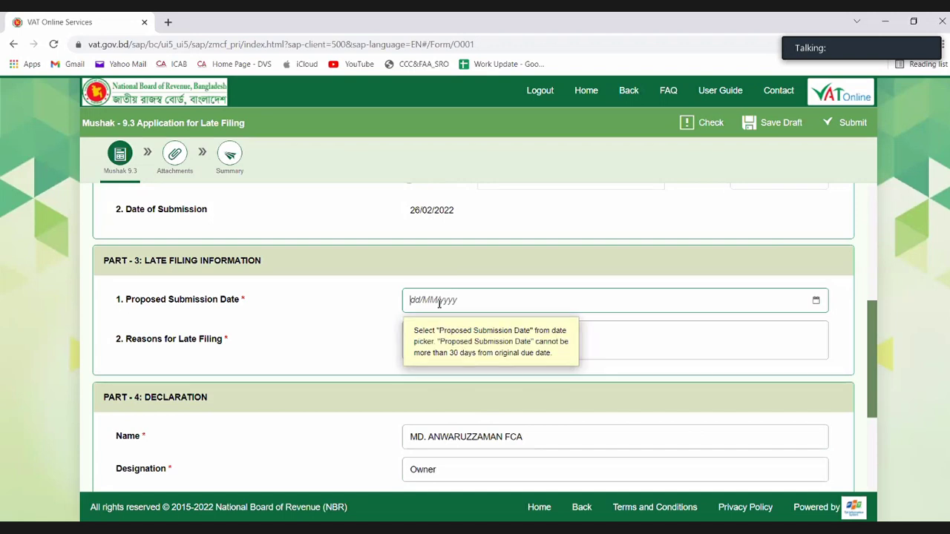
click(816, 300)
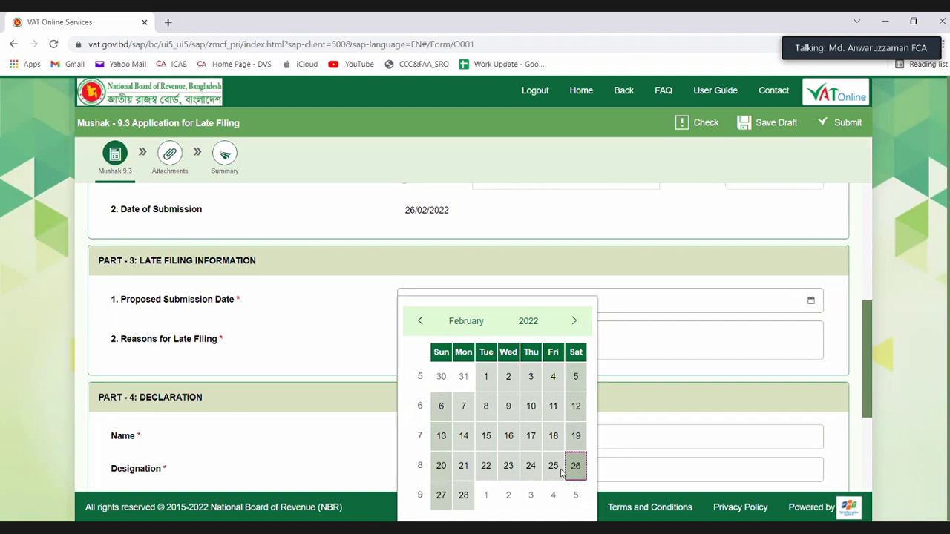
click(464, 496)
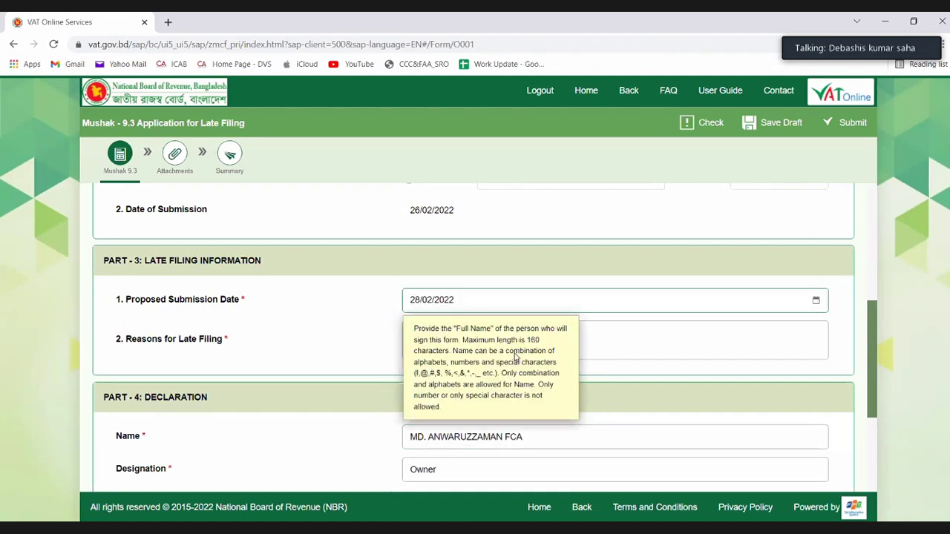
click(817, 303)
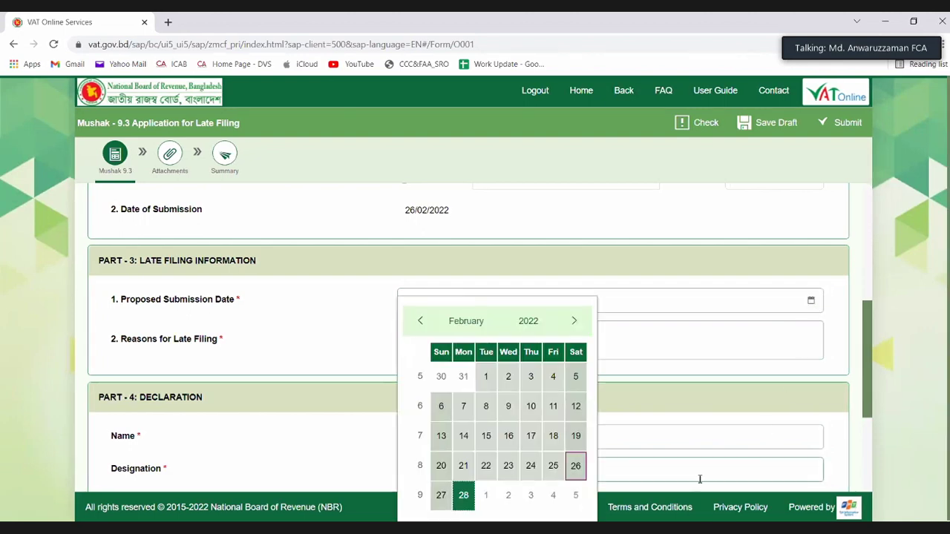
click(574, 321)
click(508, 406)
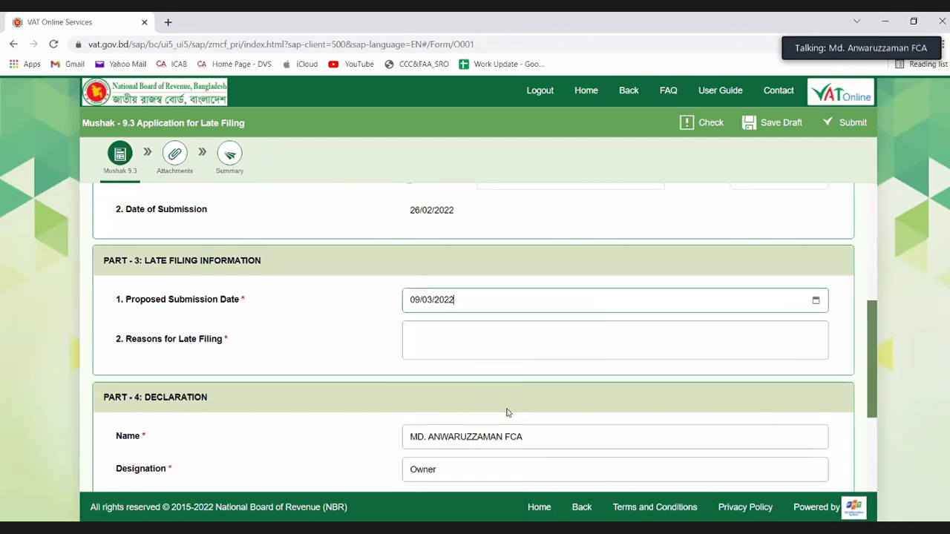
Step: Enter "asdfghjk" as the reason for late filing in Part 3
click(420, 352)
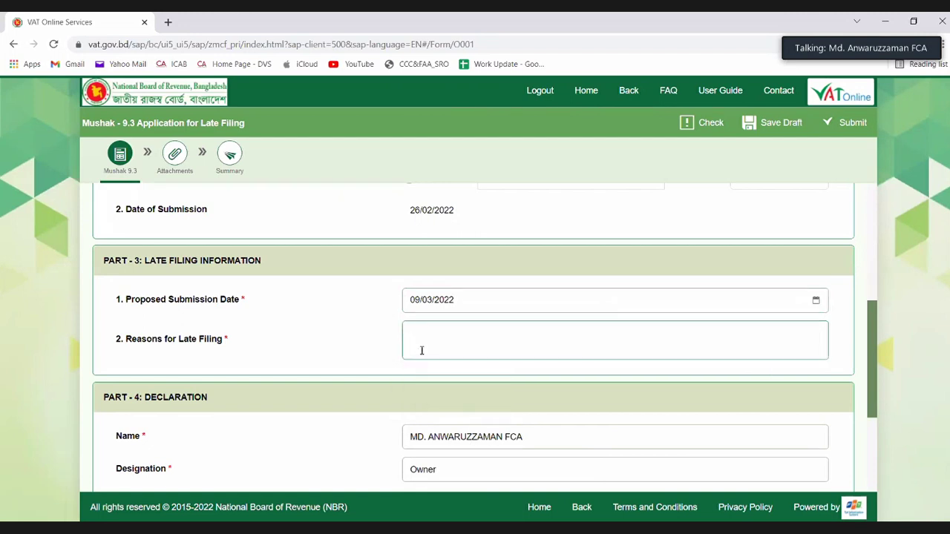
text(asdfghjk)
click(316, 322)
Step: Accept the Part 4 declaration that the particulars are complete and correct, and check the application for errors
scroll(318, 322, down, 2)
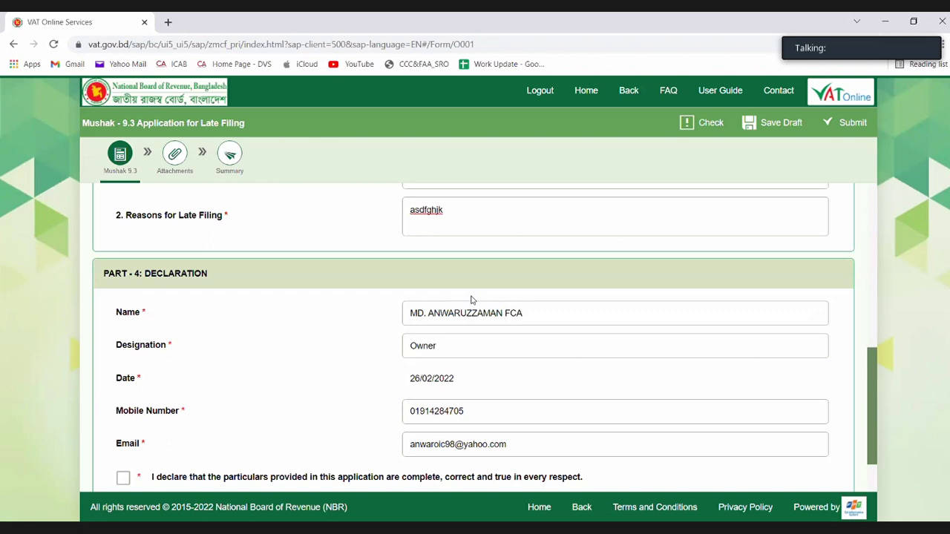
scroll(503, 272, down, 1)
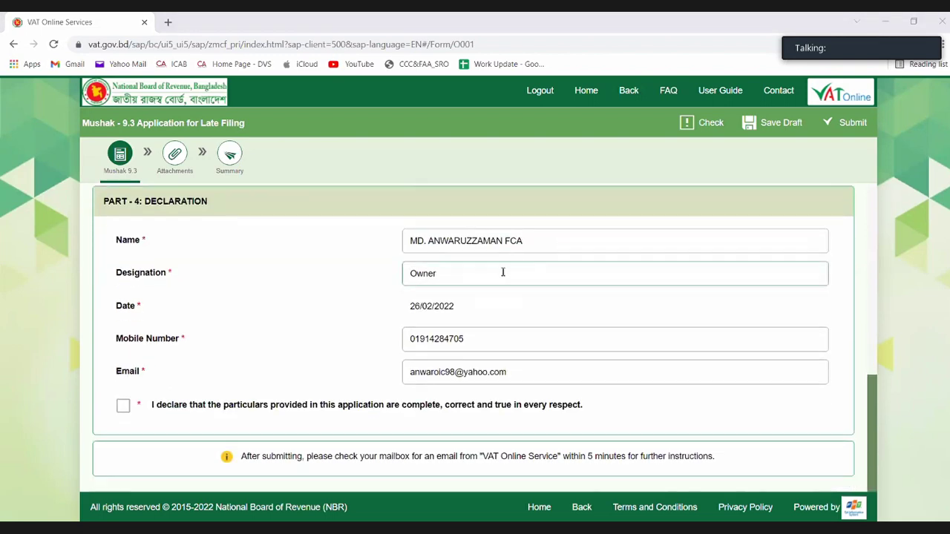
click(123, 407)
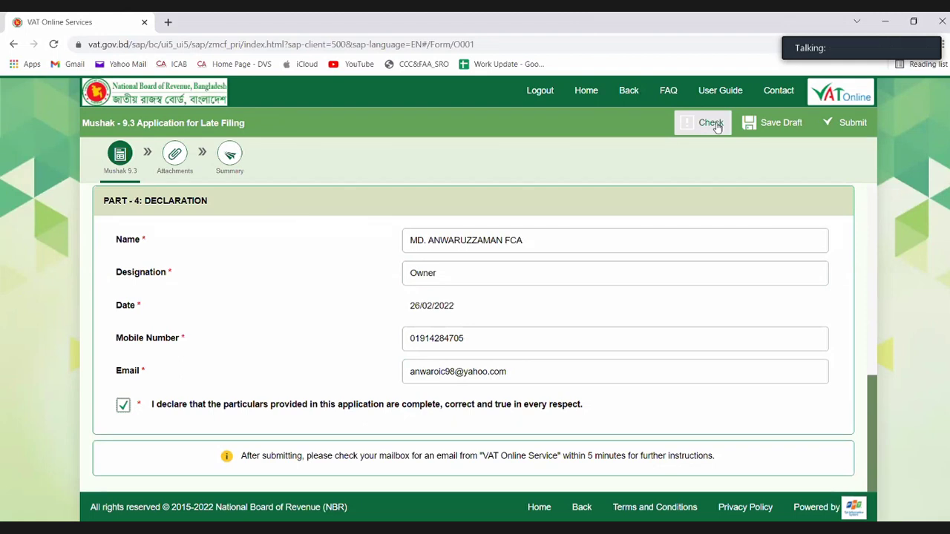
click(717, 127)
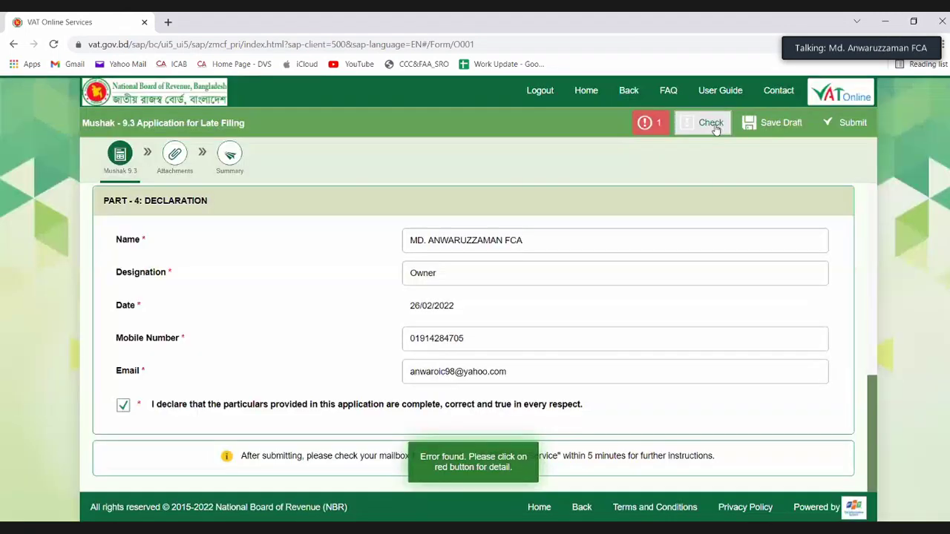
Step: Examine the error messages reported for the late filing application
click(652, 128)
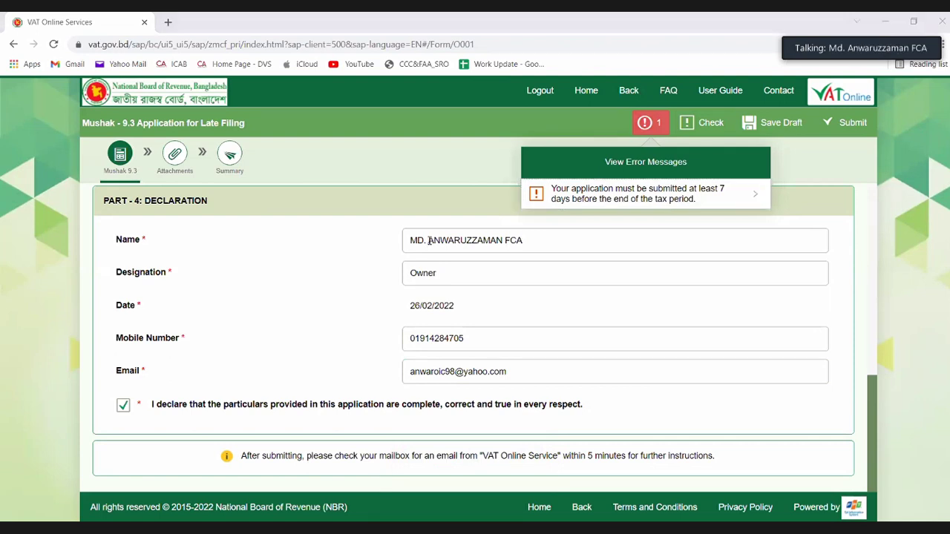
click(413, 167)
click(649, 122)
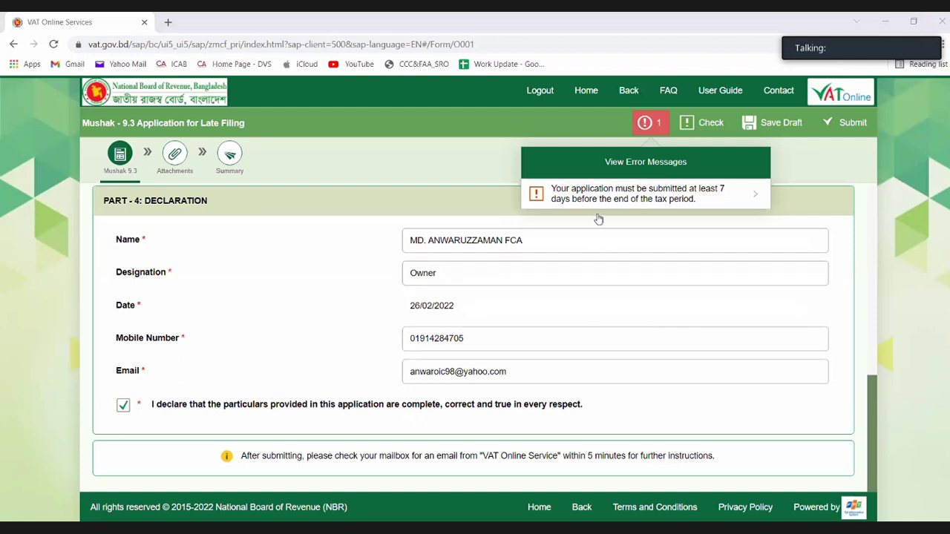
click(517, 159)
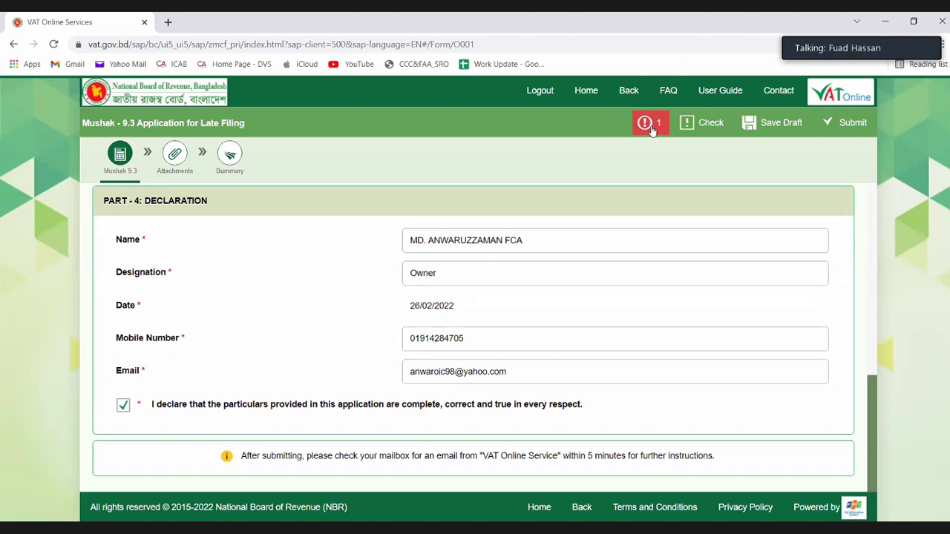
Step: Discard the current late filing application, return to the home page and switch to the individual taxpayer's BIN account
click(589, 99)
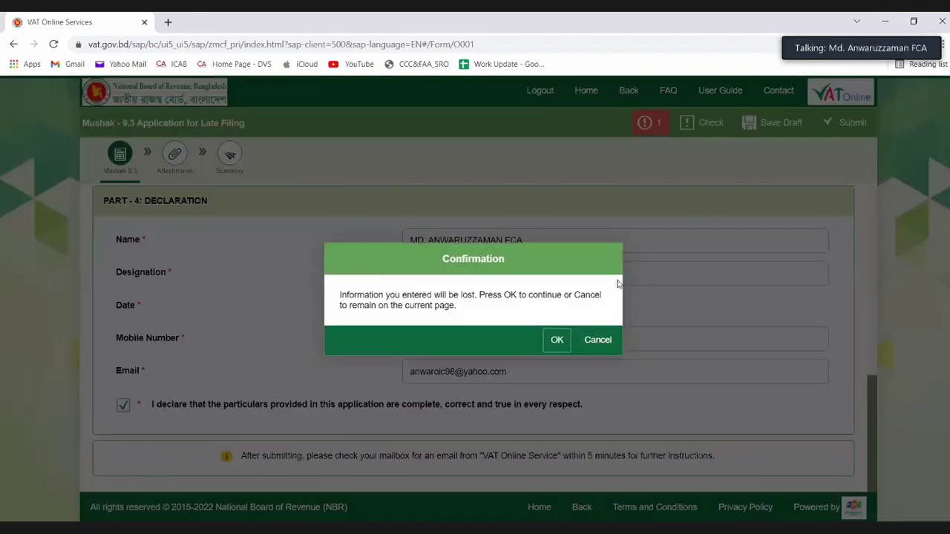
click(557, 337)
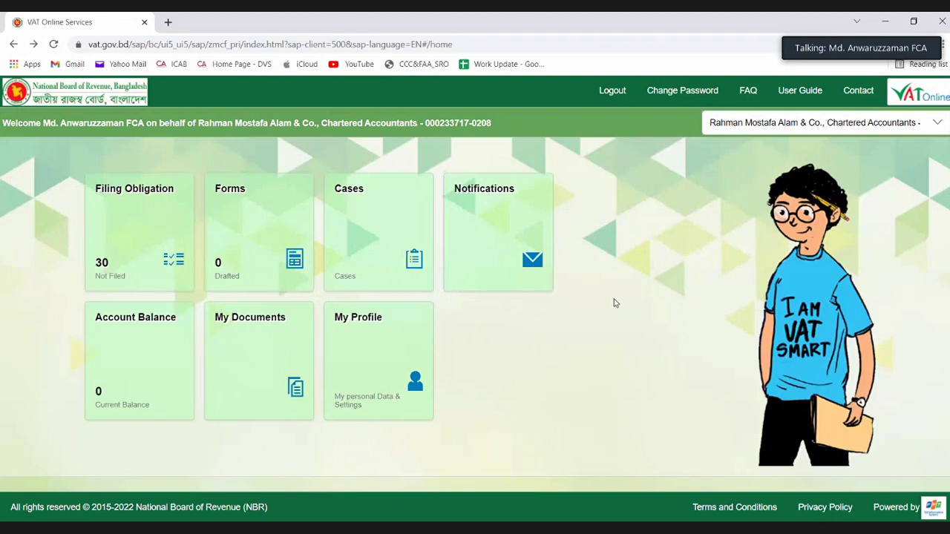
click(928, 123)
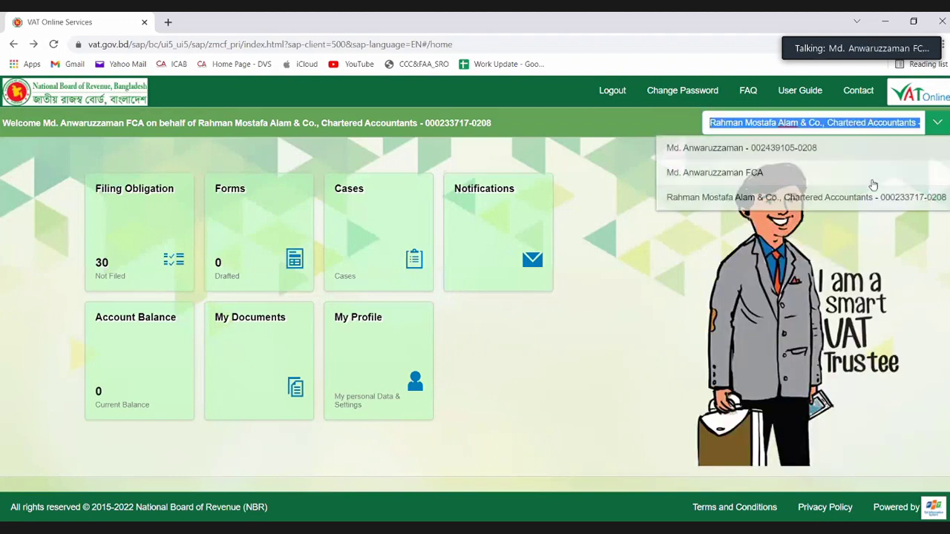
click(783, 149)
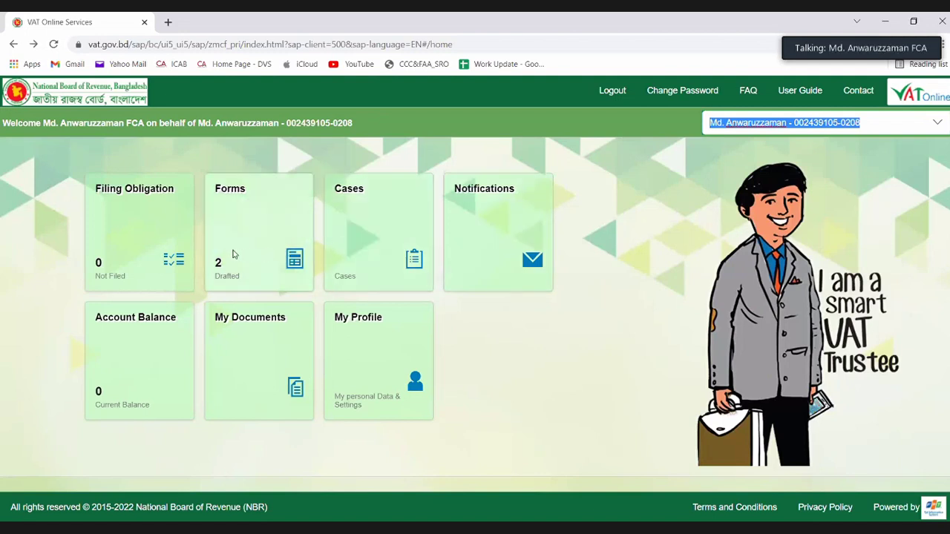
Step: Filter the Forms list to the Return Processing module and add a Mushak - 9.3 Application for Late Filing
click(310, 247)
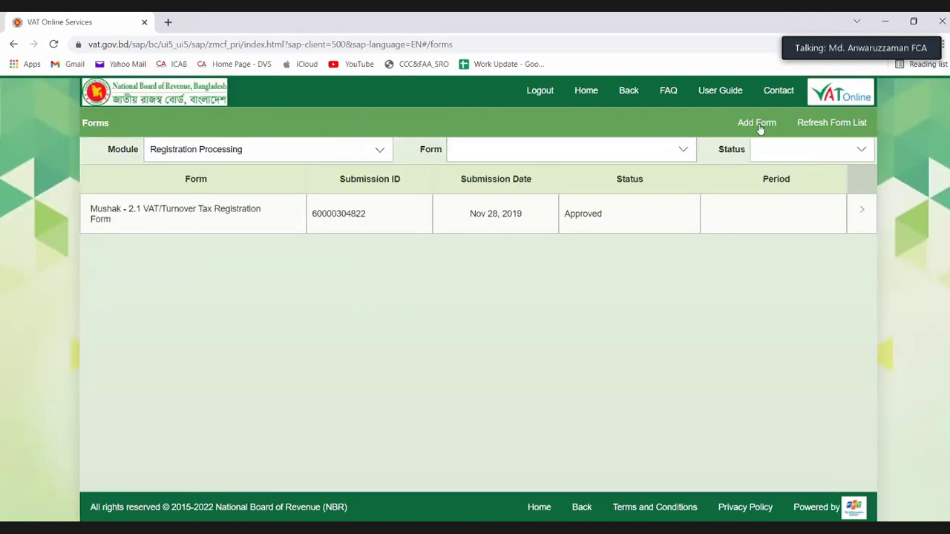
click(380, 152)
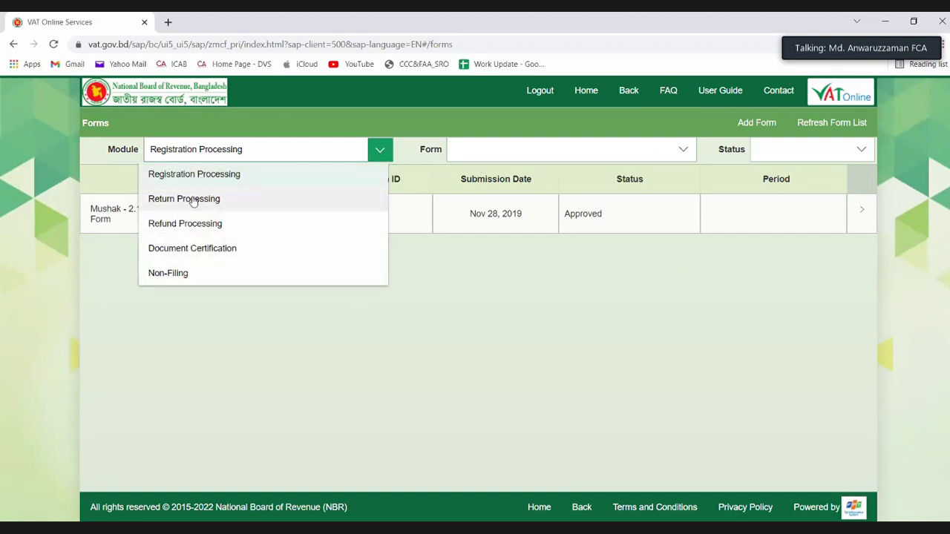
click(186, 199)
click(743, 130)
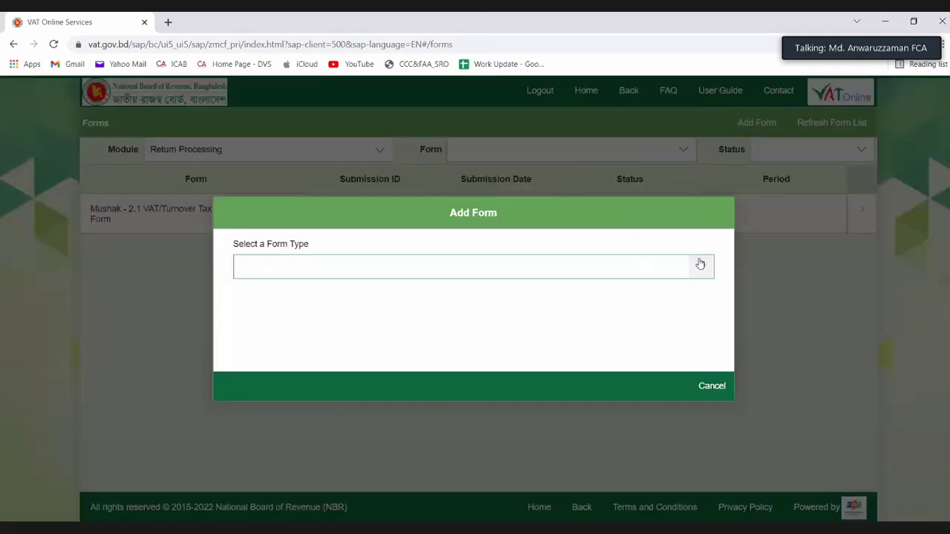
click(700, 266)
click(319, 342)
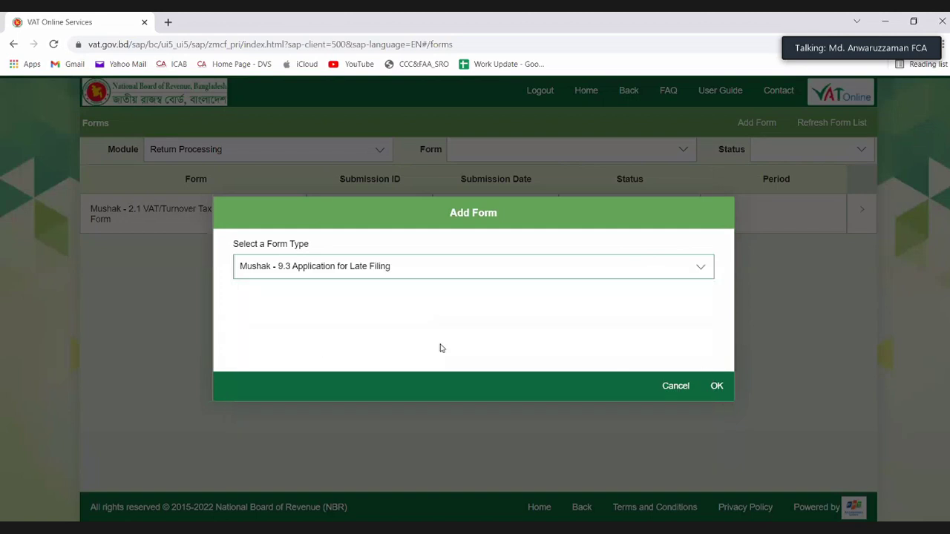
click(716, 387)
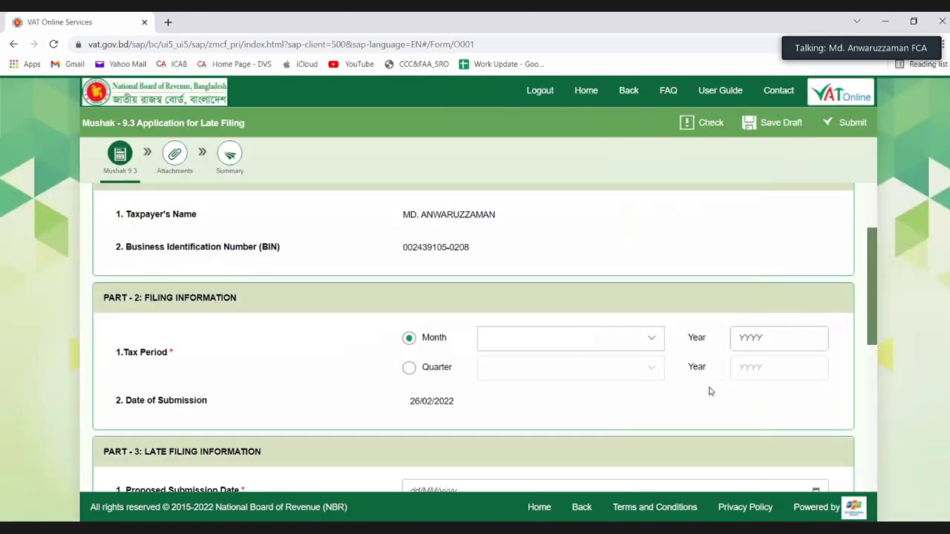
Step: Set the monthly tax period in Part 2 to February 2022
click(650, 340)
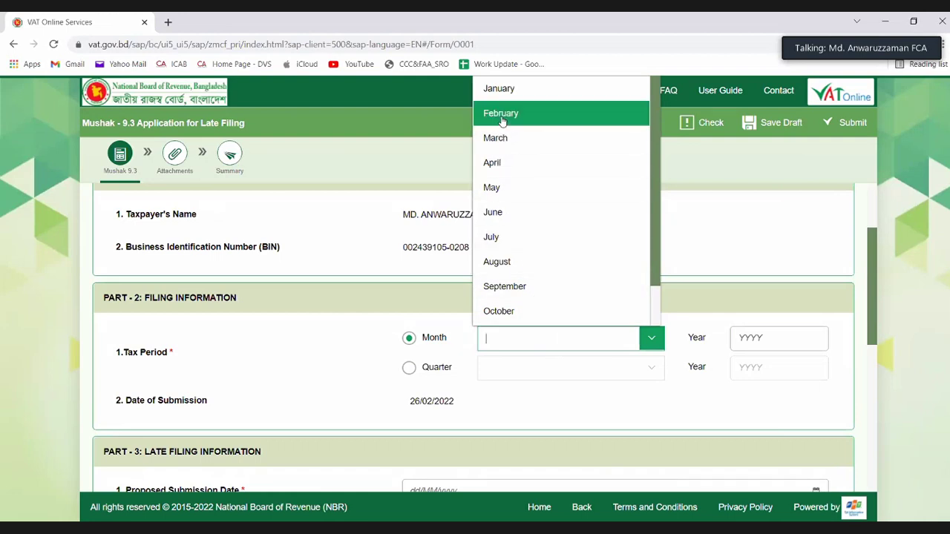
click(500, 114)
click(827, 340)
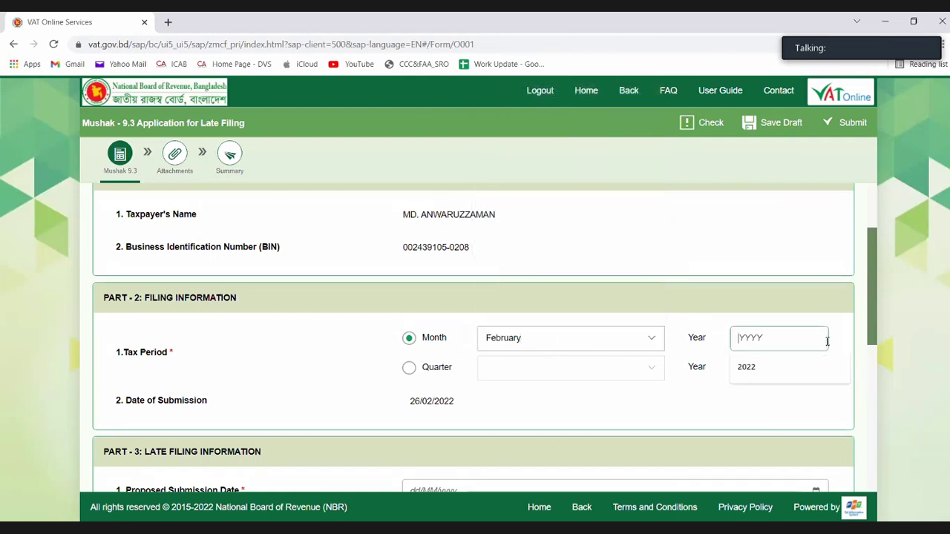
click(746, 377)
Step: Set the proposed submission date in Part 3 to 14/04/2022
scroll(576, 380, down, 3)
click(555, 310)
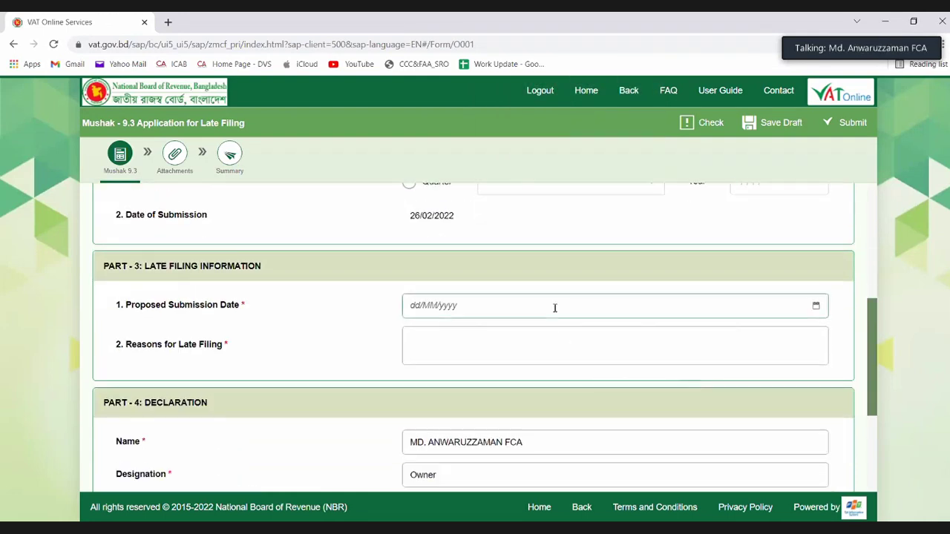
click(817, 307)
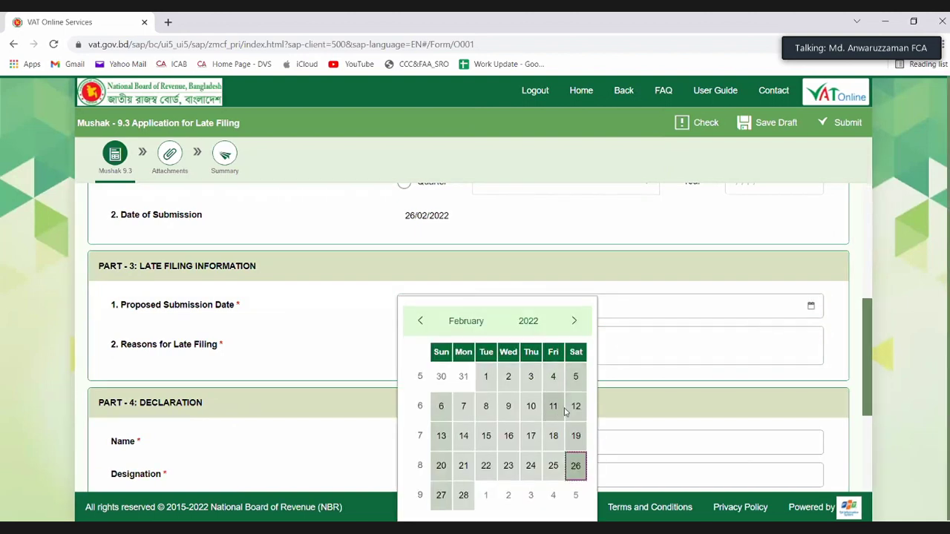
click(573, 320)
click(574, 320)
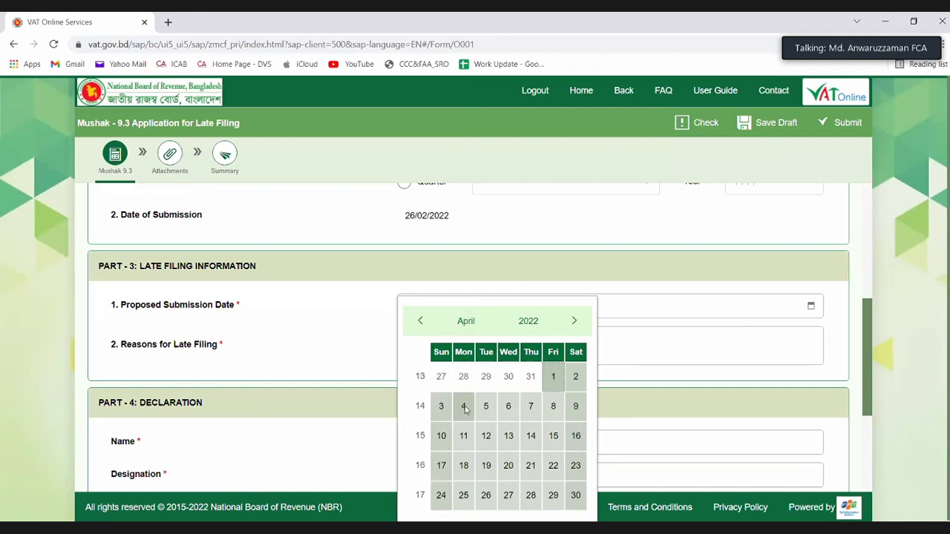
click(531, 439)
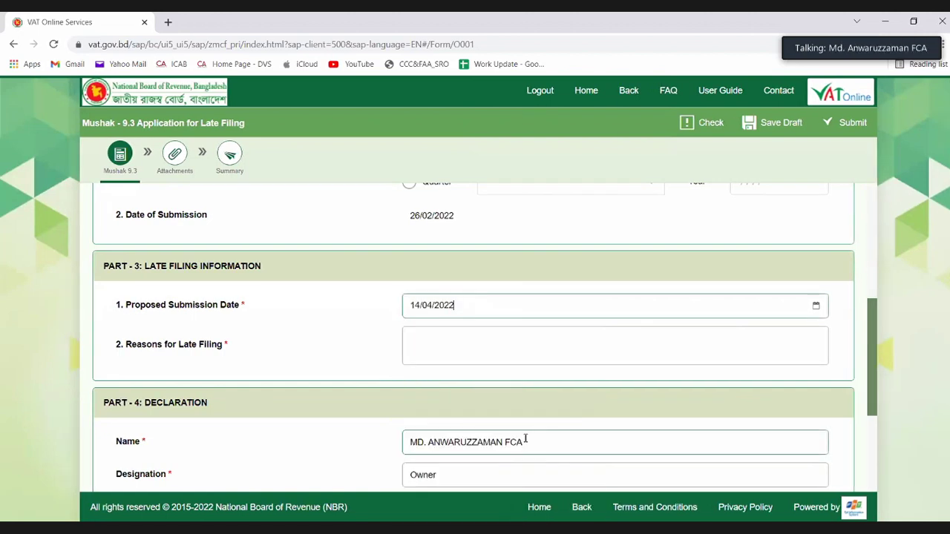
Step: Enter "assdfff" as the reason for late filing in Part 3
click(450, 348)
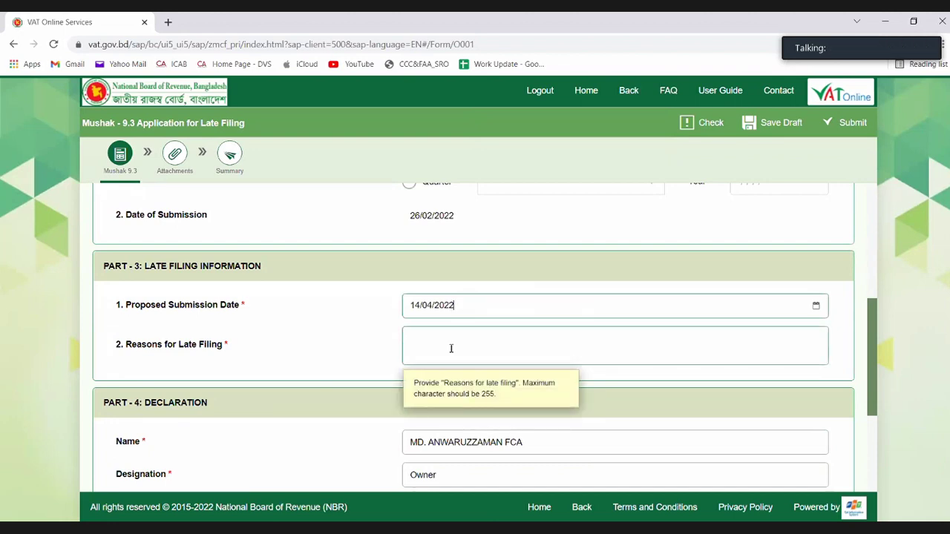
click(444, 357)
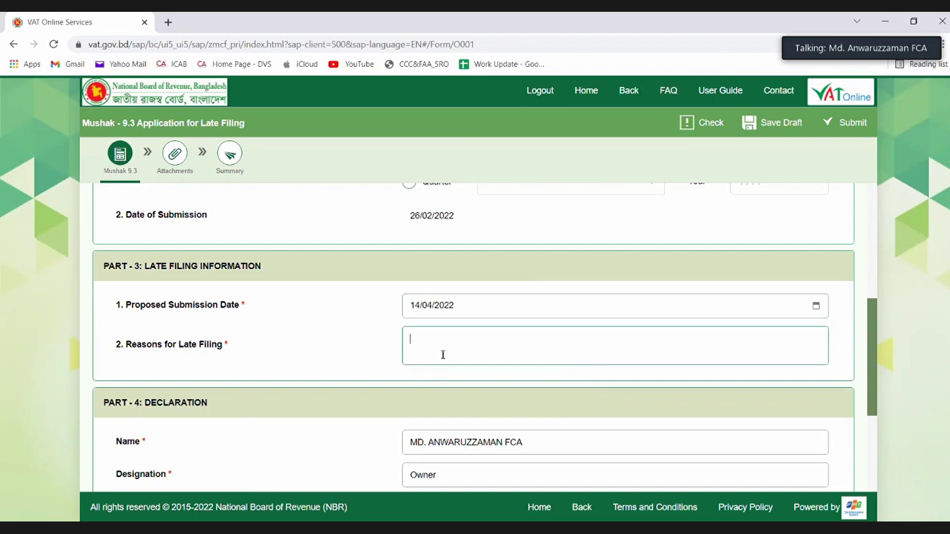
text(assdfff)
click(346, 343)
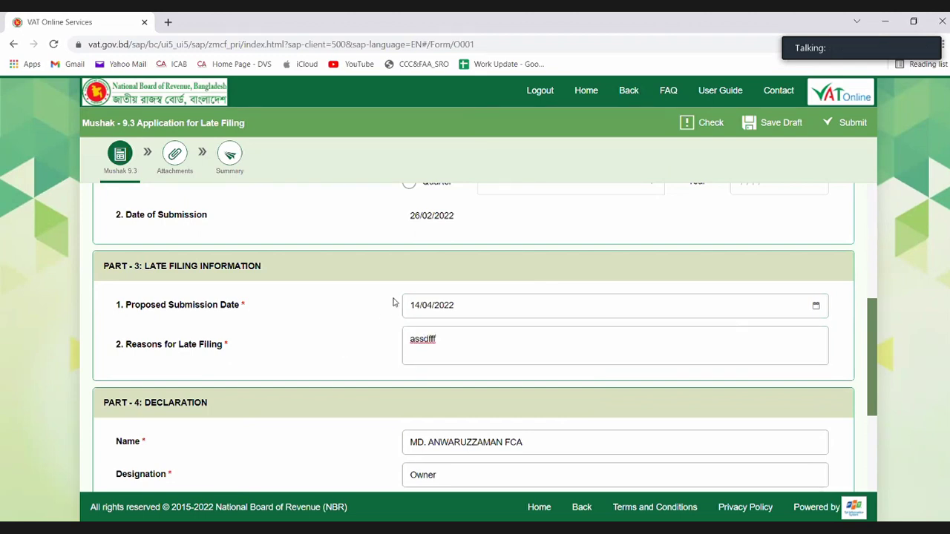
Step: Accept the declaration in Part 4 and check the application for errors
scroll(416, 324, down, 2)
scroll(356, 371, down, 1)
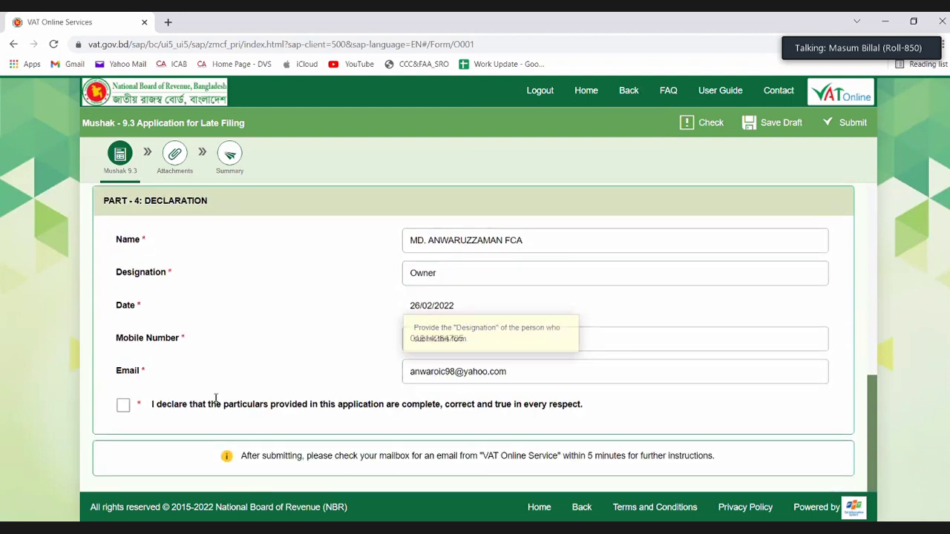
click(123, 405)
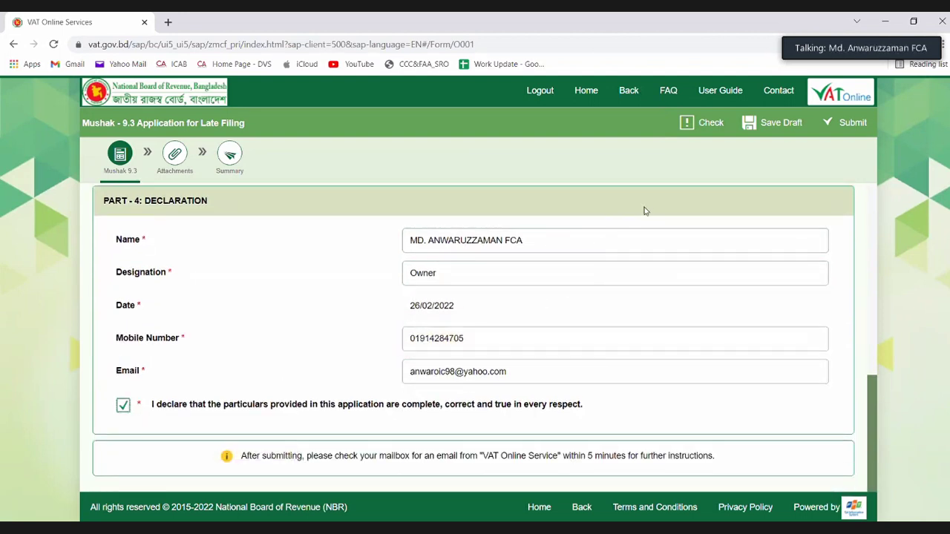
click(692, 126)
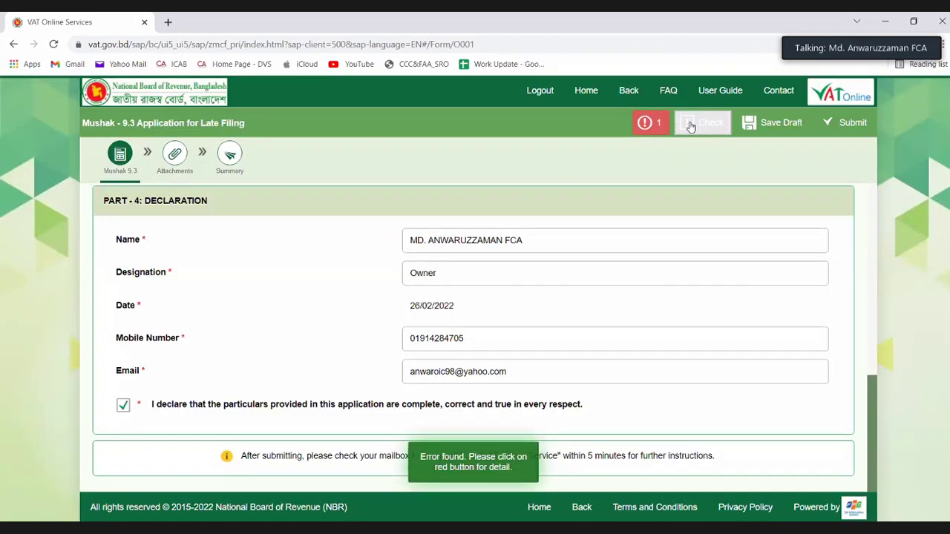
Step: Examine the reported error message and compare it with the tax period and proposed submission date entered in the form
click(646, 124)
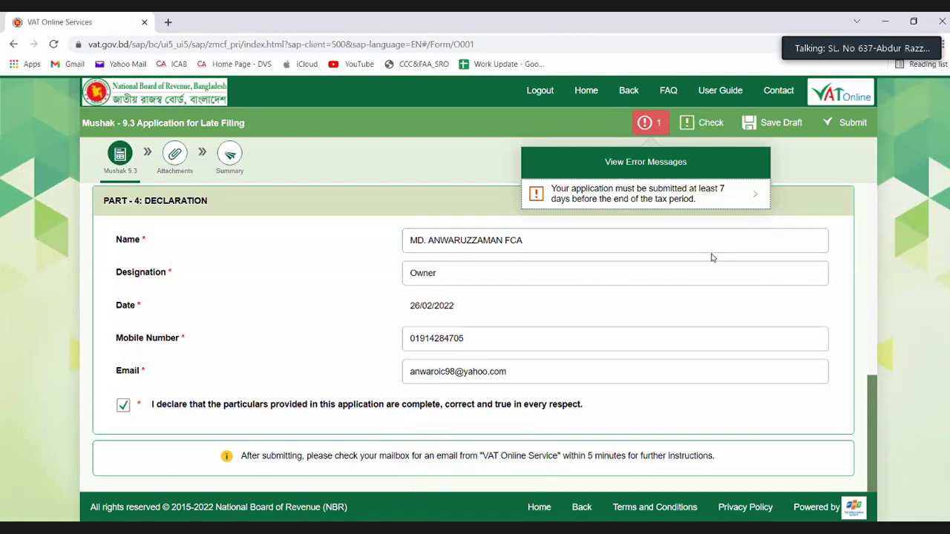
scroll(761, 293, up, 3)
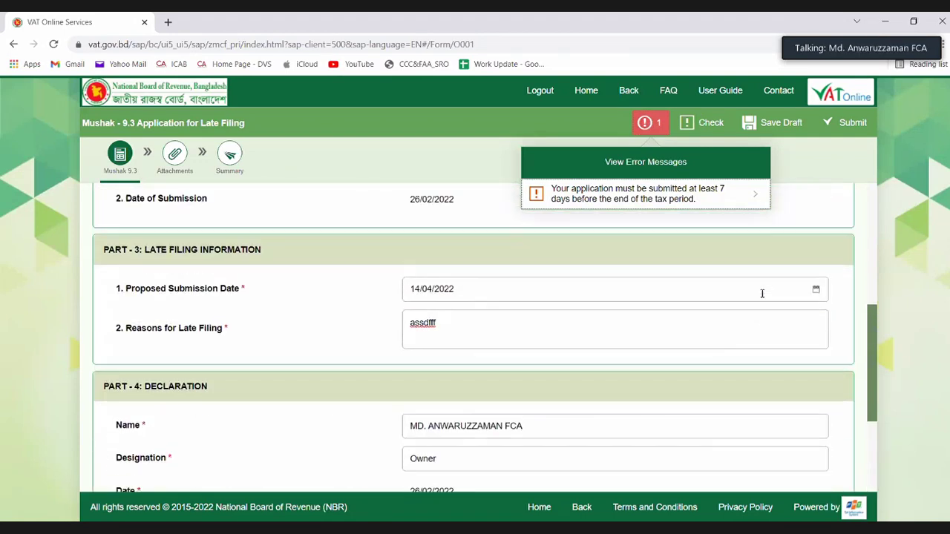
scroll(767, 287, up, 1)
scroll(766, 287, up, 1)
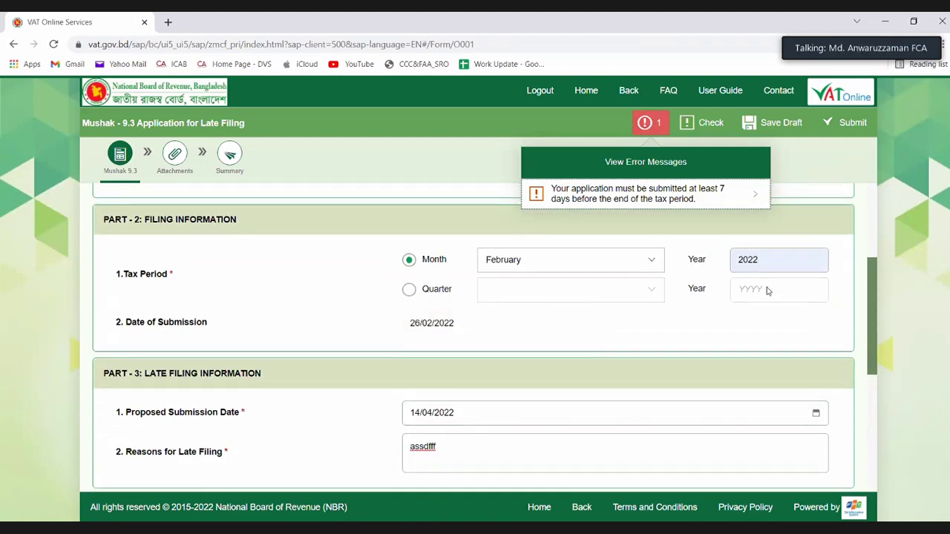
scroll(767, 290, up, 3)
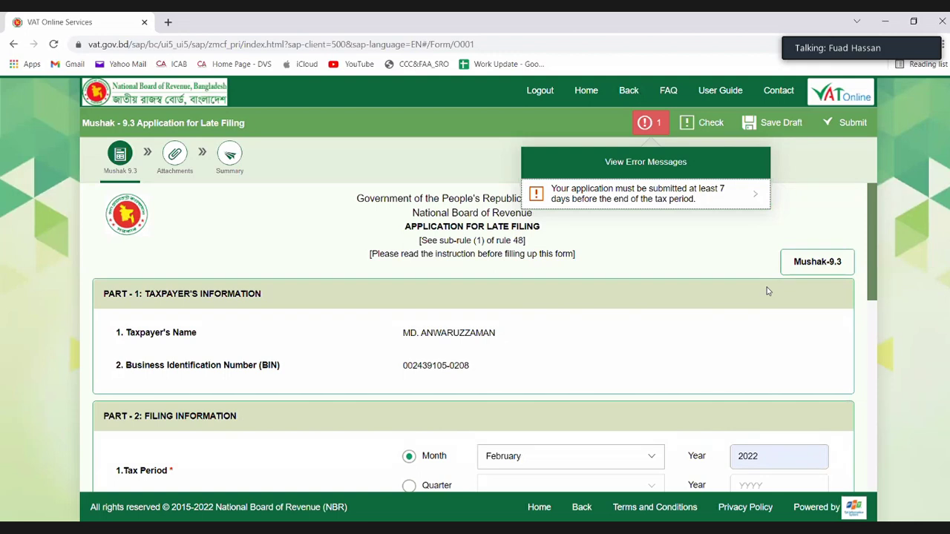
Step: Change the tax period month in Part 2 to March
scroll(768, 291, down, 1)
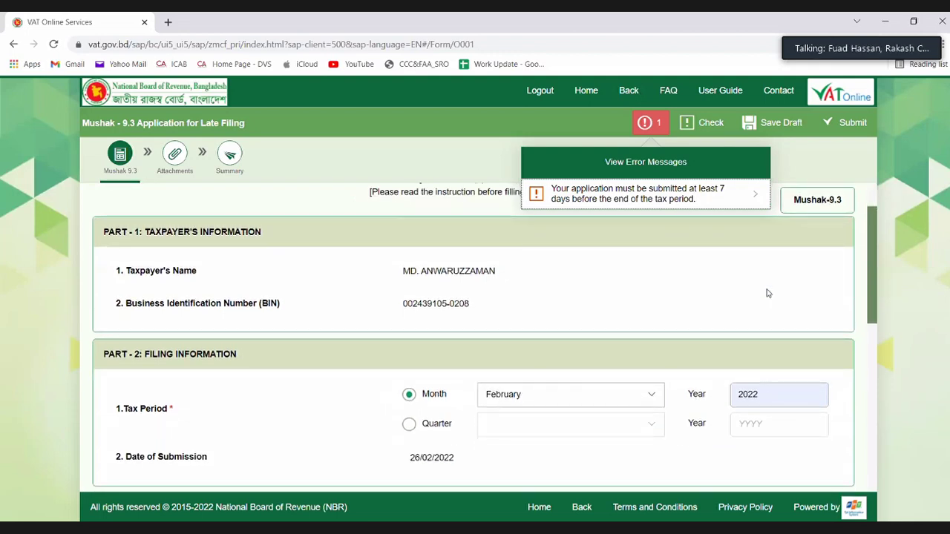
click(653, 394)
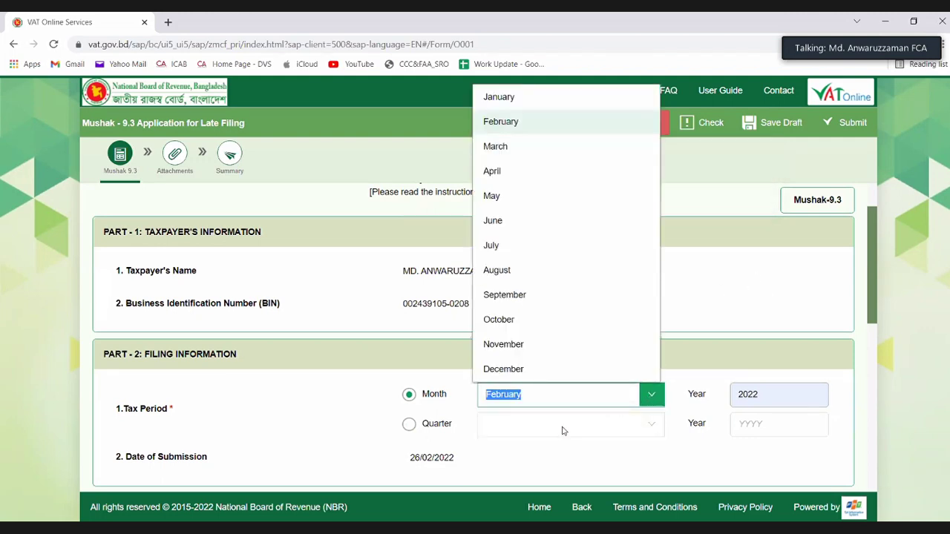
click(494, 146)
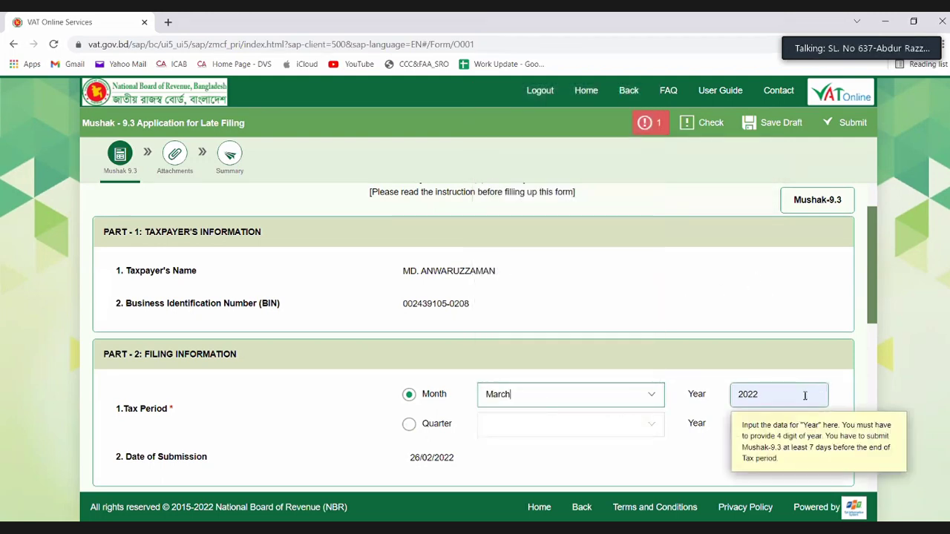
Step: Change the proposed submission date in Part 3 to 09/05/2022
scroll(723, 343, down, 5)
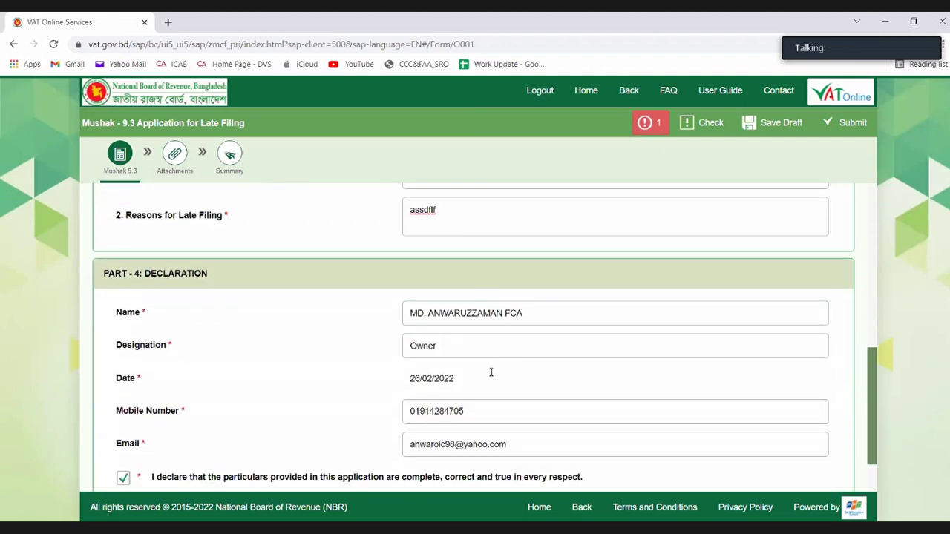
scroll(492, 373, up, 2)
scroll(491, 375, up, 1)
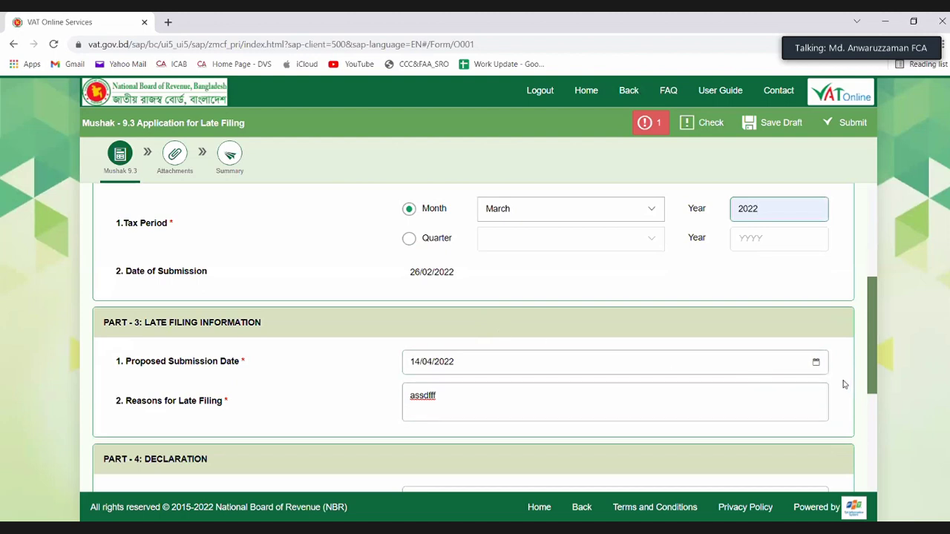
click(815, 363)
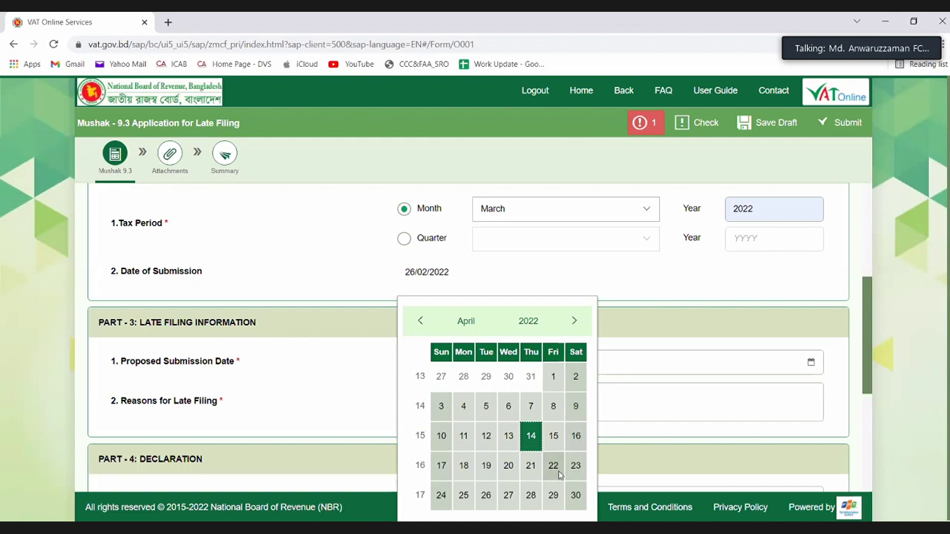
click(575, 320)
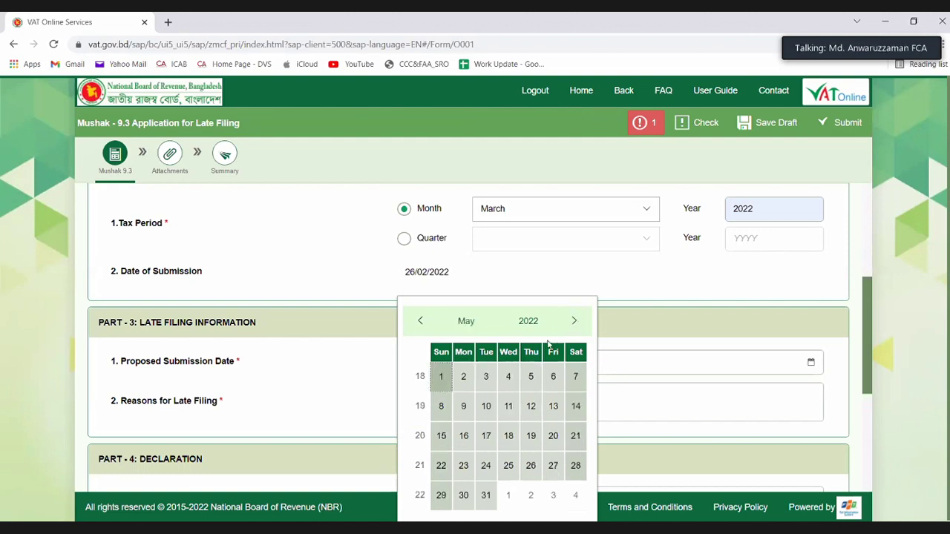
click(463, 406)
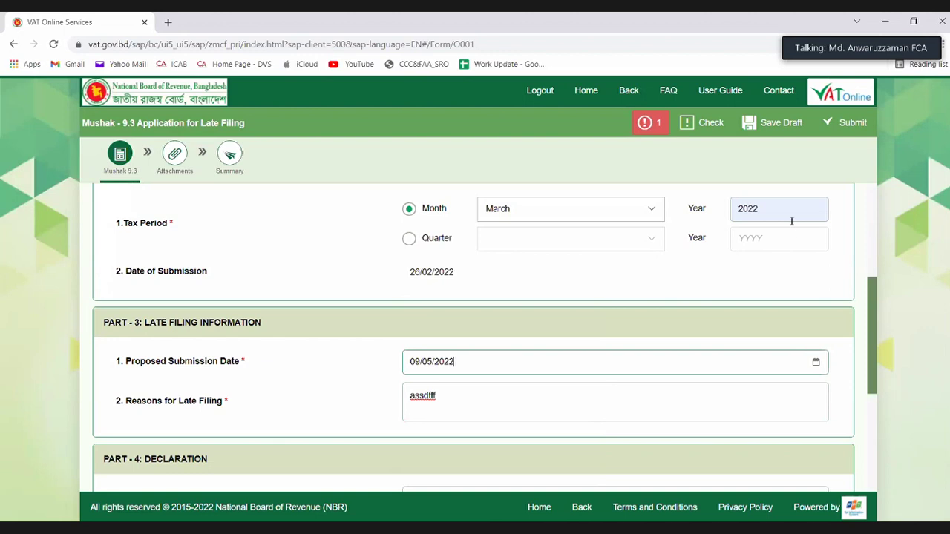
Step: Check the revised application for errors and review its entries
click(703, 123)
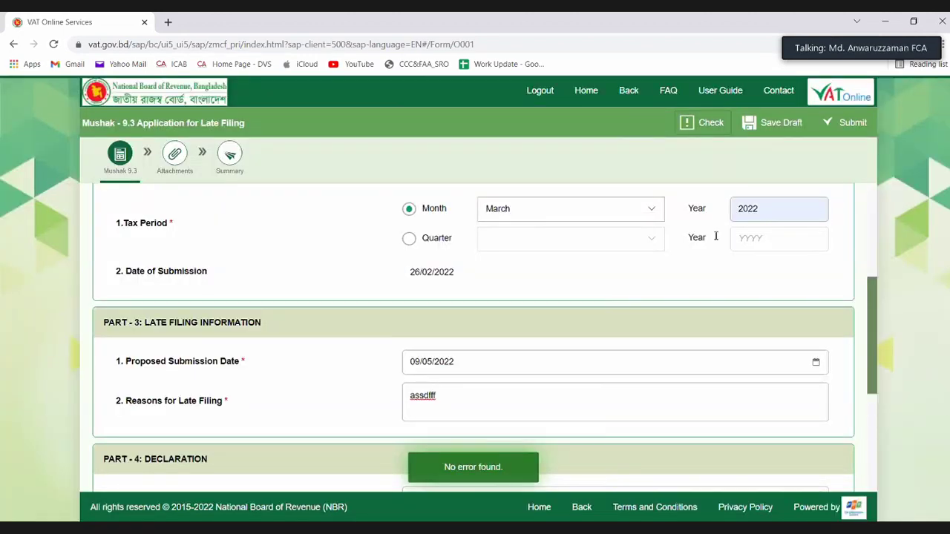
scroll(715, 236, down, 3)
scroll(716, 239, up, 5)
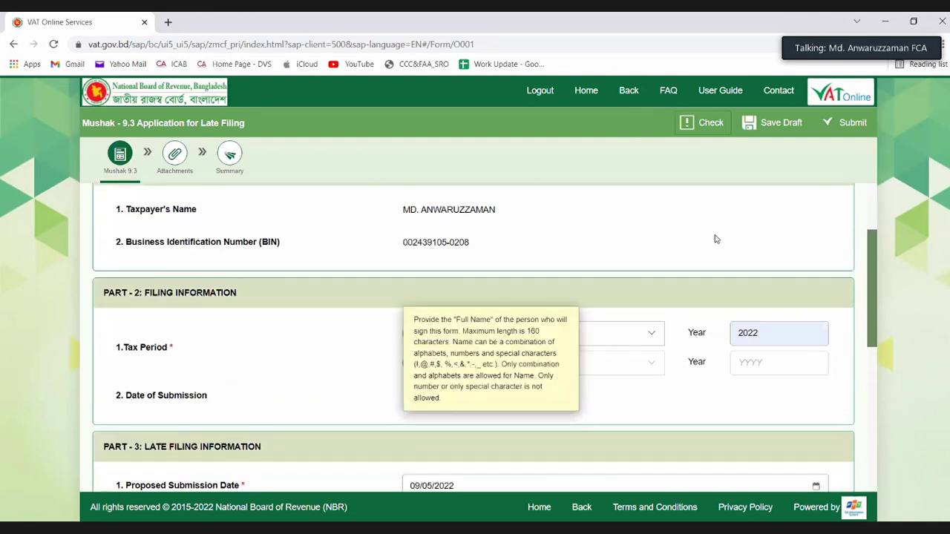
Step: Run the error check on the late filing application again and review its taxpayer, filing, late filing and declaration parts
click(703, 123)
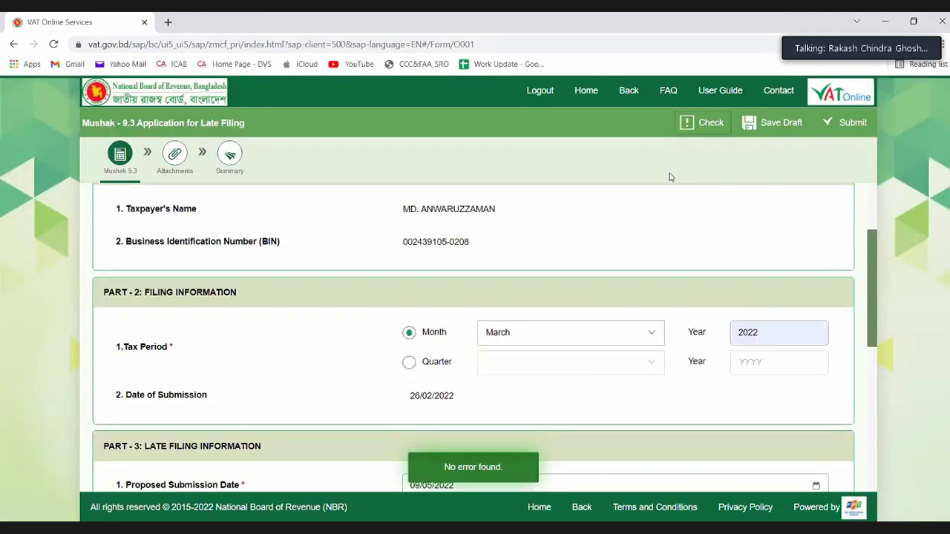
scroll(645, 198, down, 4)
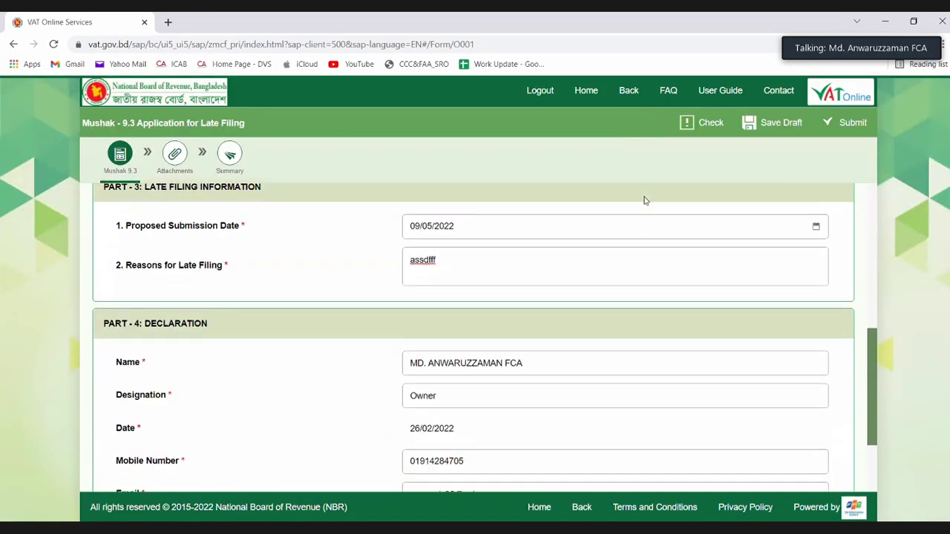
scroll(644, 201, down, 2)
scroll(644, 200, up, 6)
scroll(644, 200, up, 1)
scroll(644, 200, down, 6)
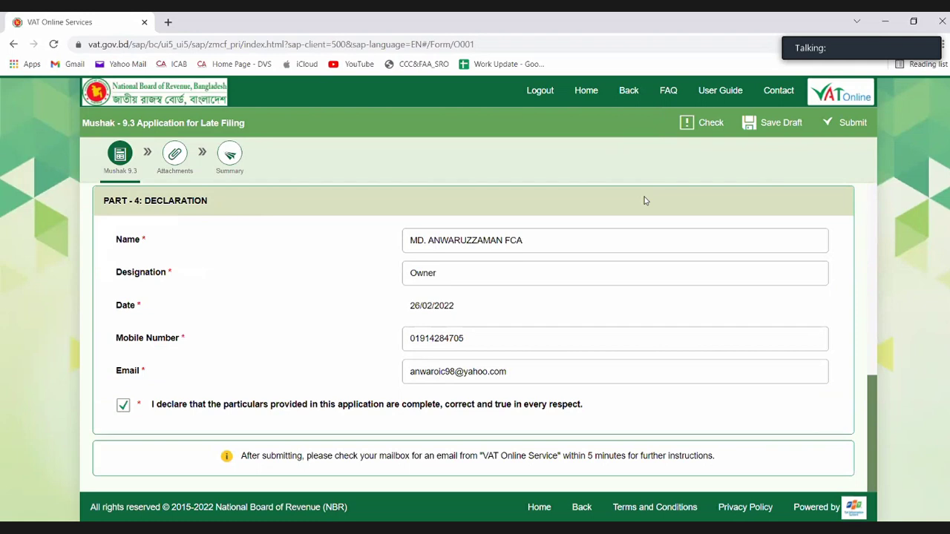
scroll(644, 201, up, 6)
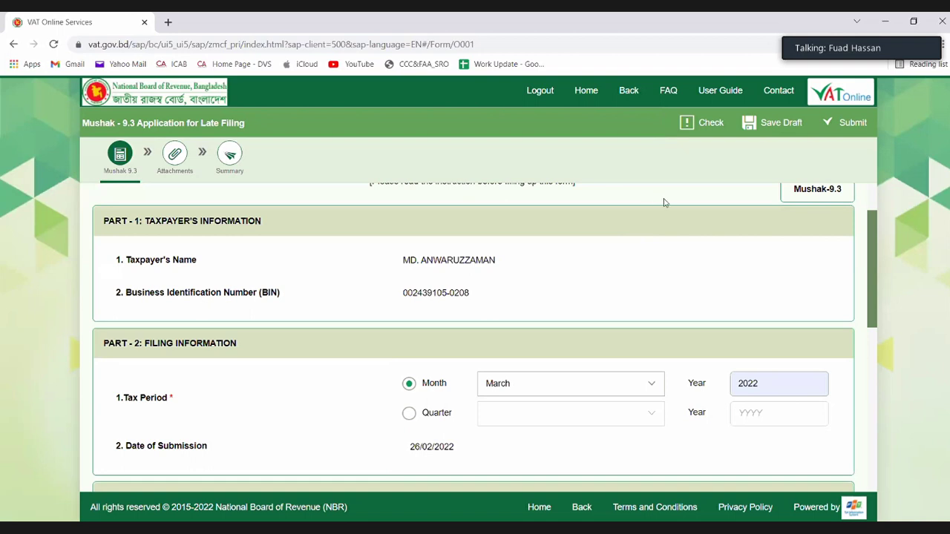
scroll(641, 247, up, 1)
scroll(641, 247, up, 1)
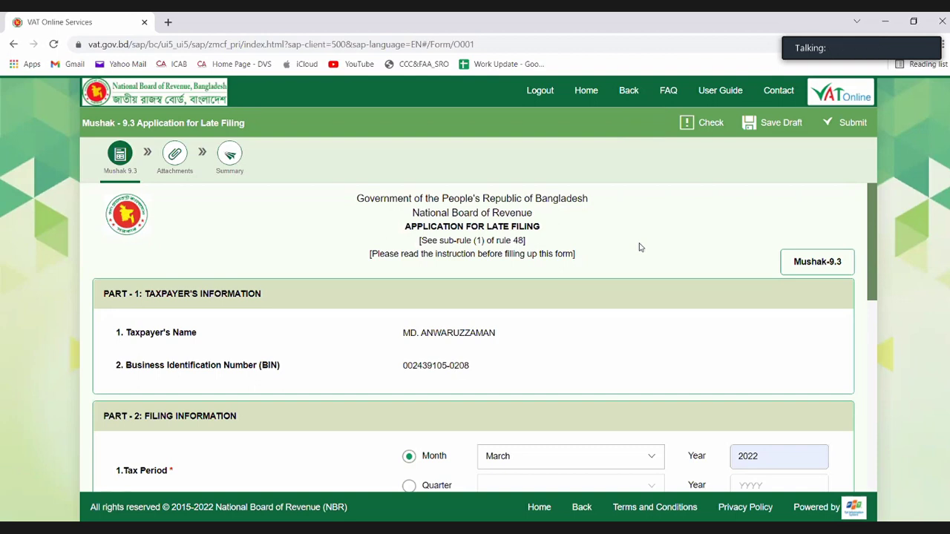
Step: Leave the late filing application for the home page and log out of the taxpayer account
click(586, 92)
click(557, 339)
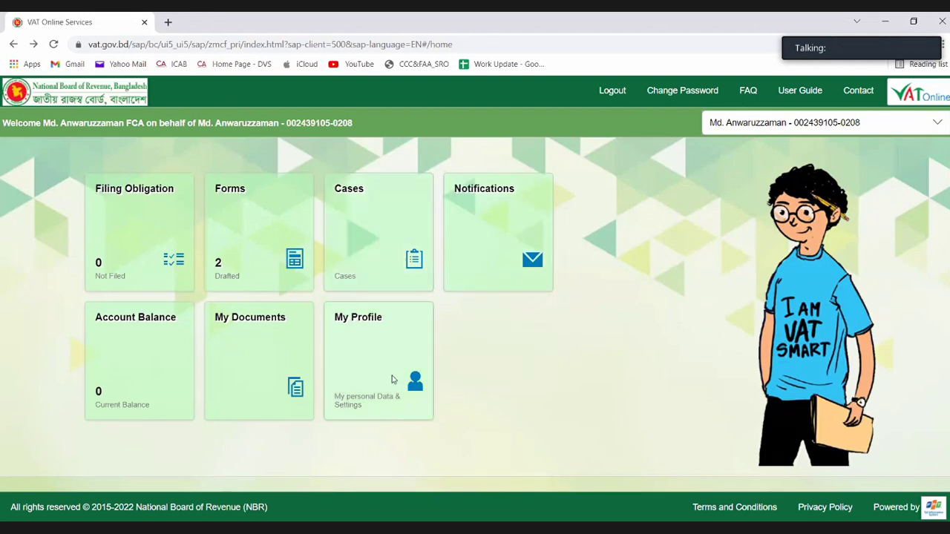
click(615, 92)
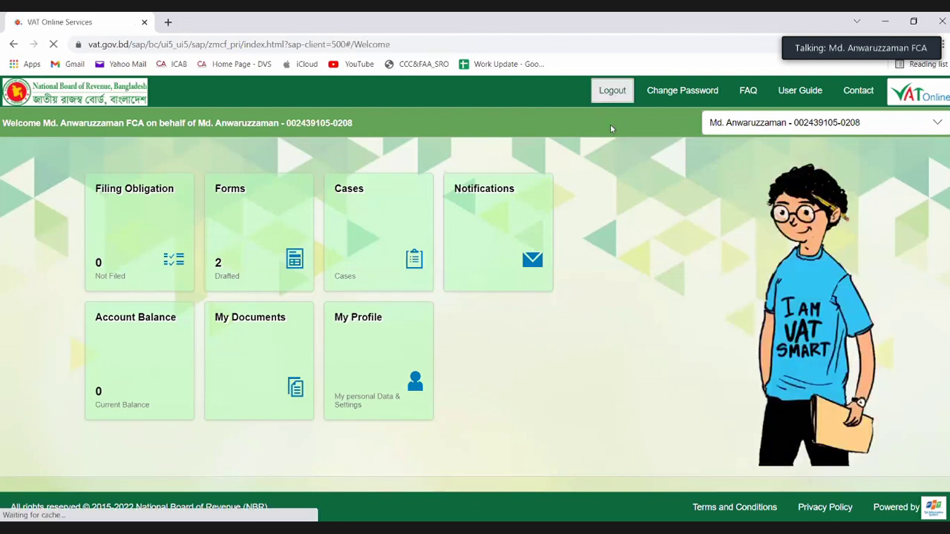
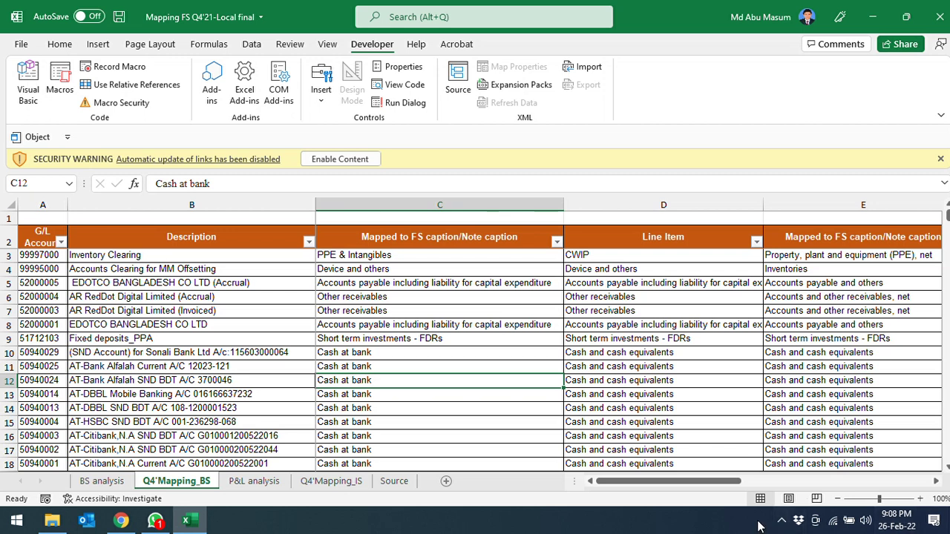
click(783, 524)
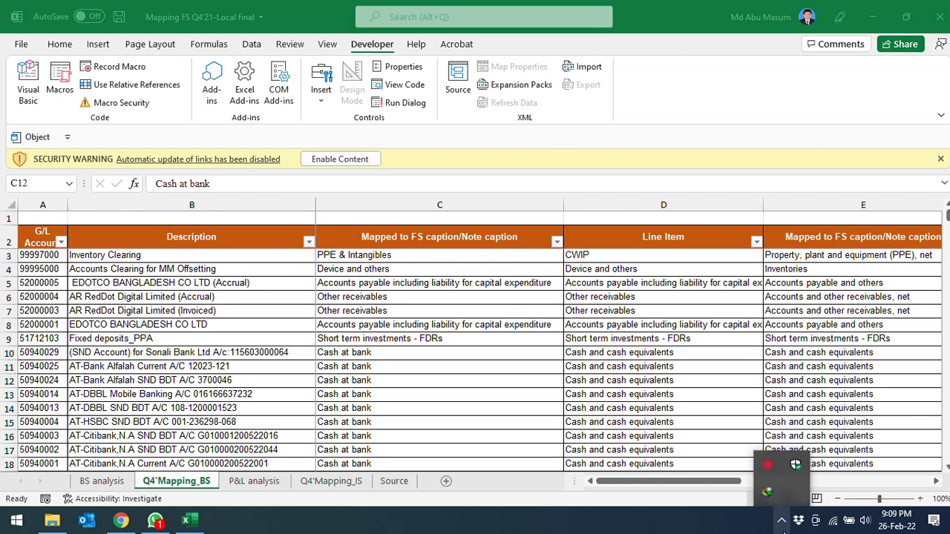
click(767, 468)
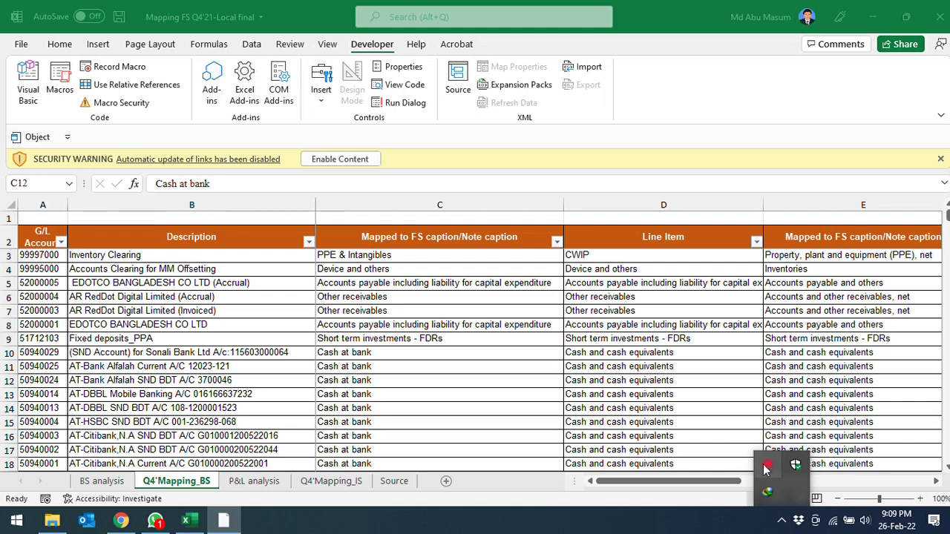